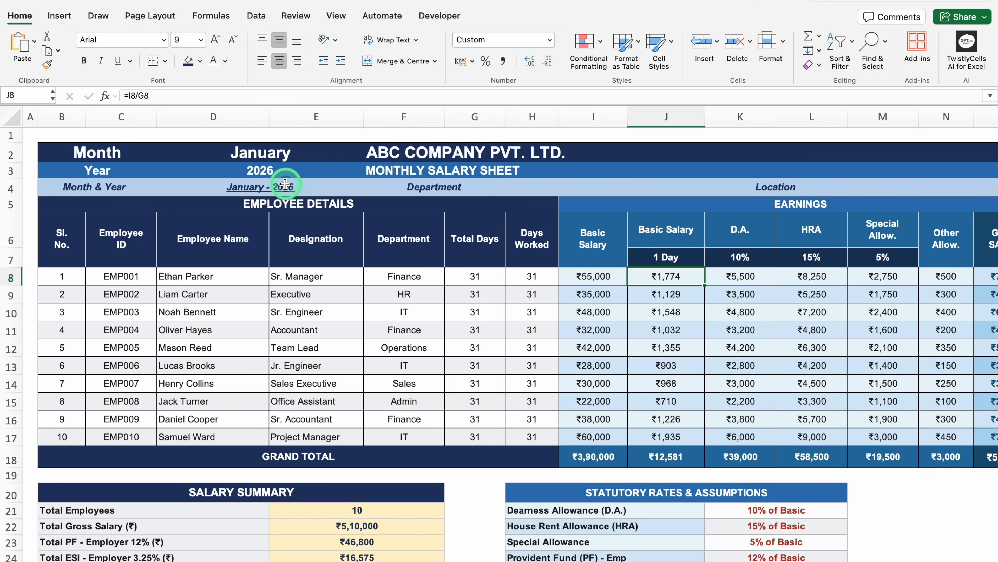
Step: Test the salary sheet's month-driven calculations by changing the month to Feb, undoing the change each time
left_click(271, 153)
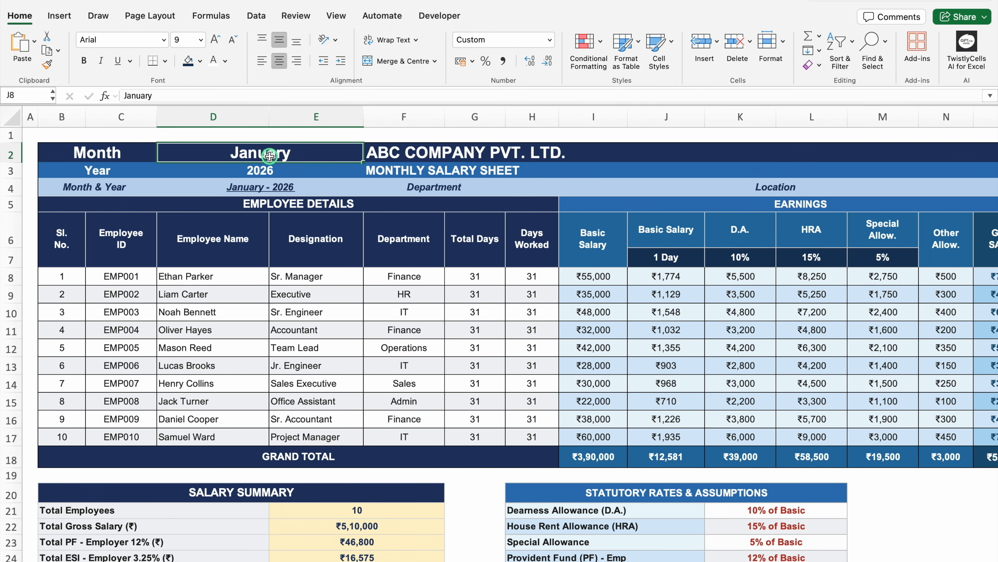
type("Feb")
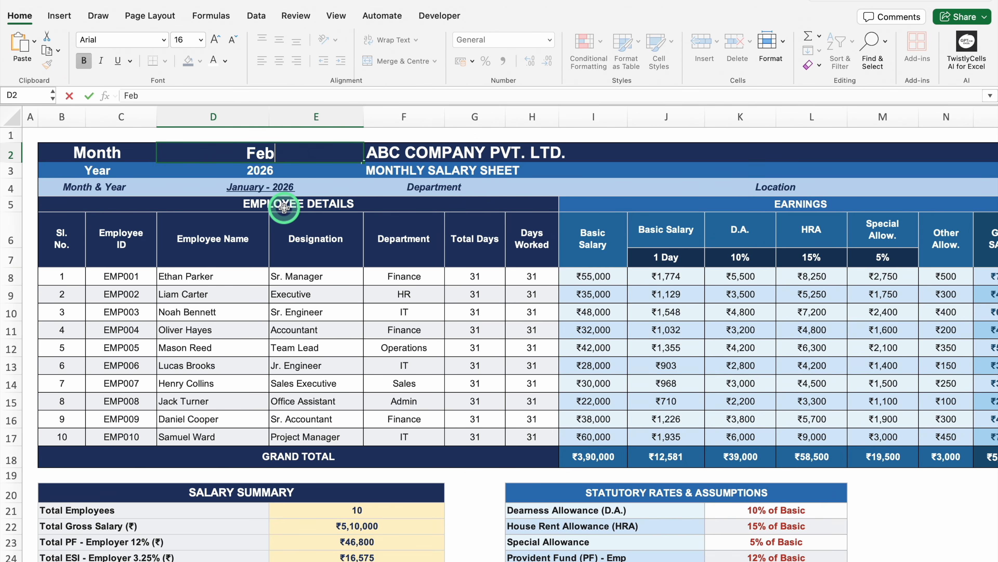
key("Return")
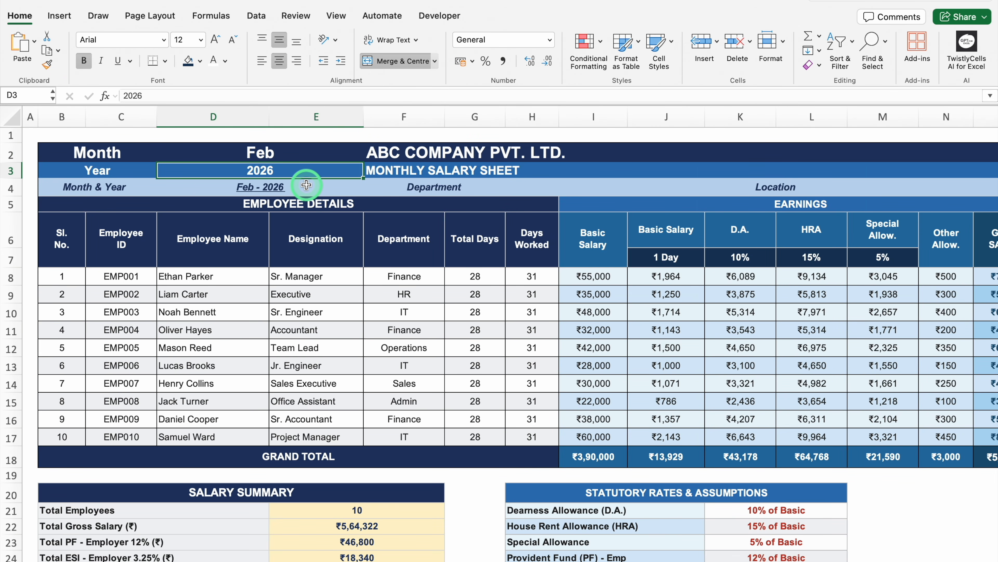
key("super+z")
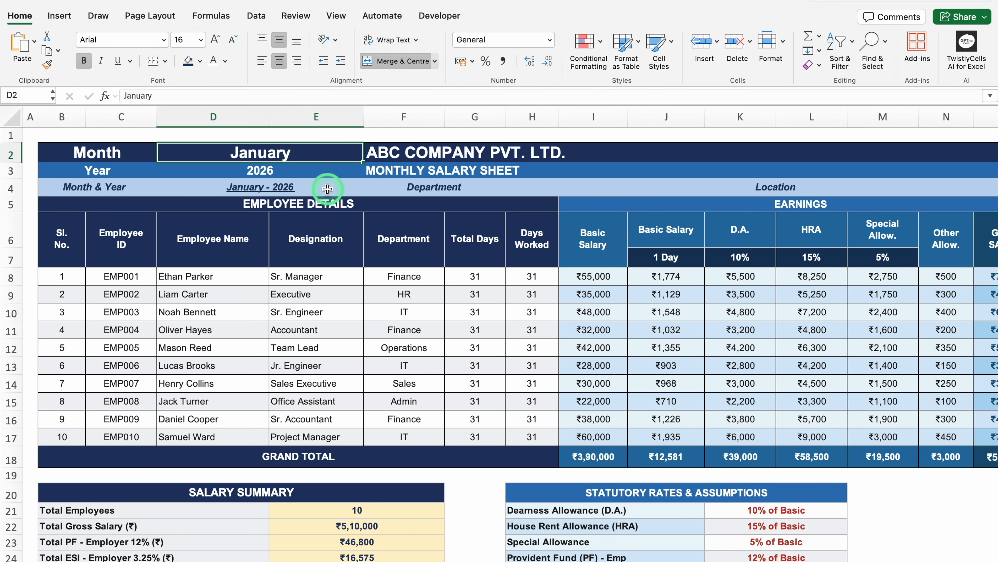
type("Feb")
key("Return")
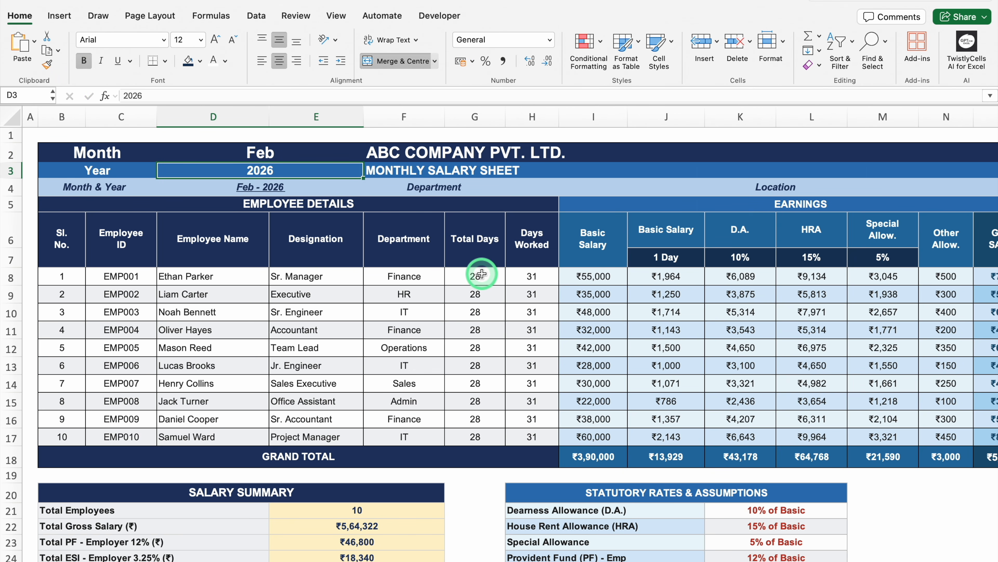
key("super+z")
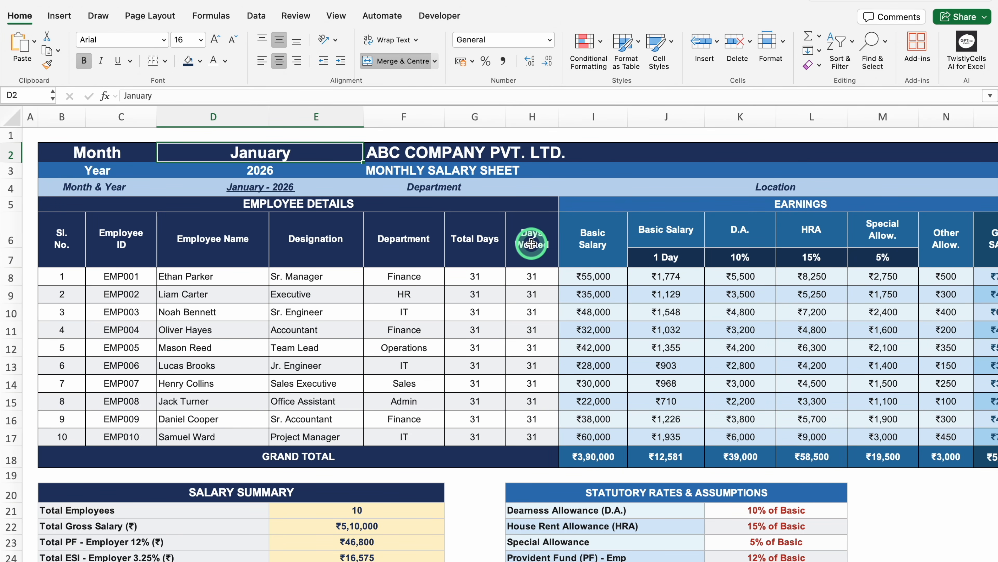
Step: Set the days worked to 26 for the employee in row 9 and to 29 for the one in row 12
left_click(538, 295)
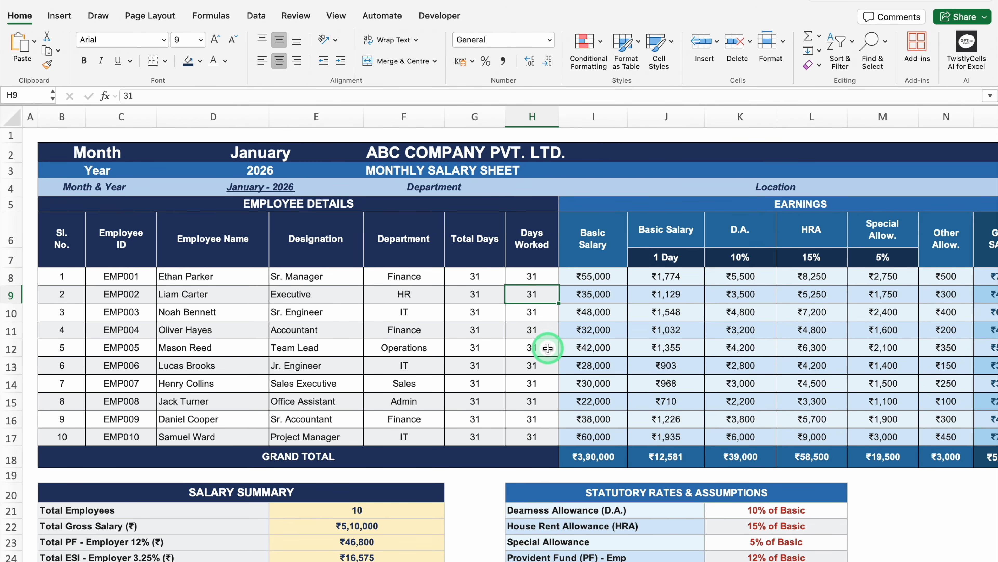
type("26")
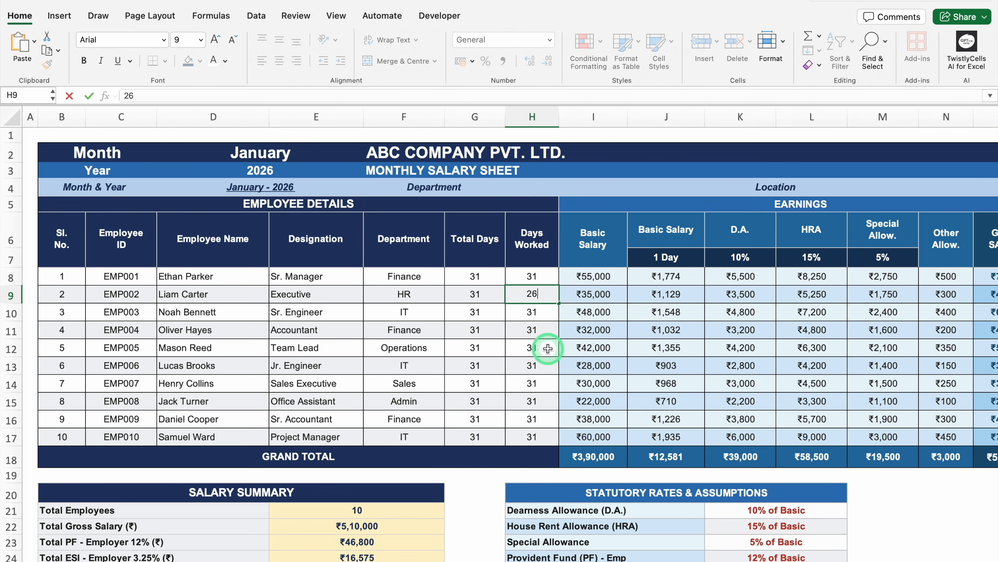
key("Return")
key("Return")
left_click(549, 351)
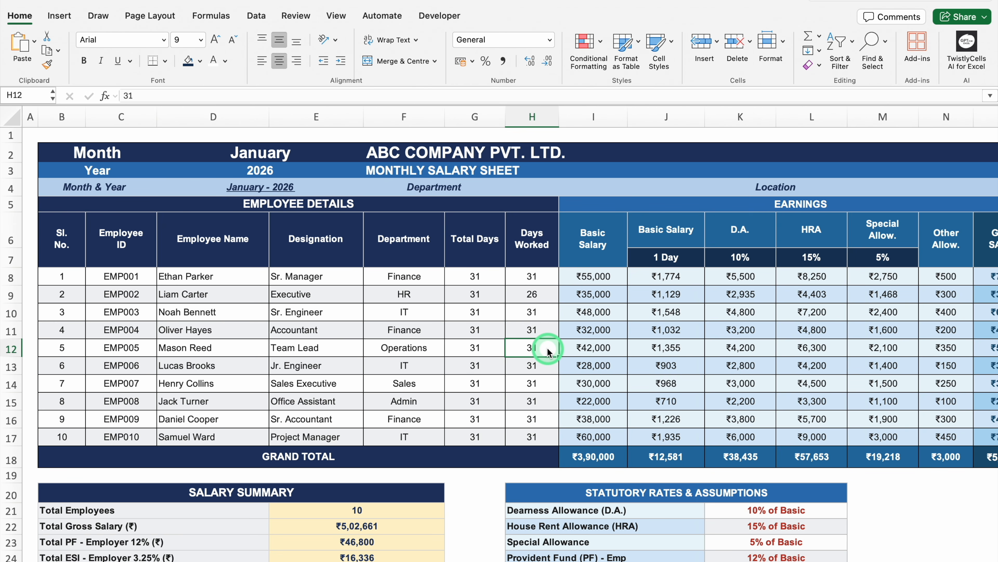
type("29")
key("Return")
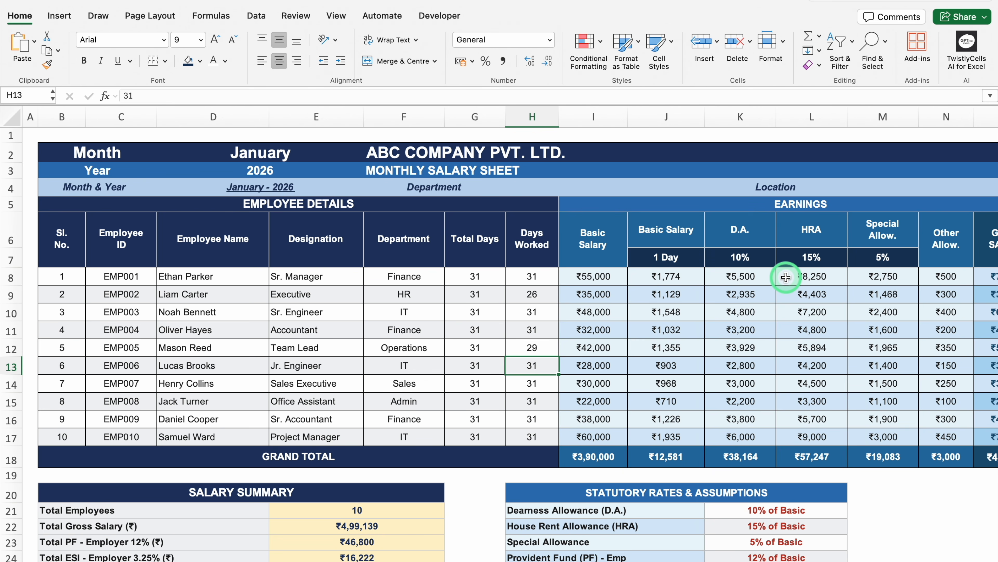
Step: Examine the earnings, deductions and net salary columns, plus the salary summary and statutory rates tables below
left_click(599, 236)
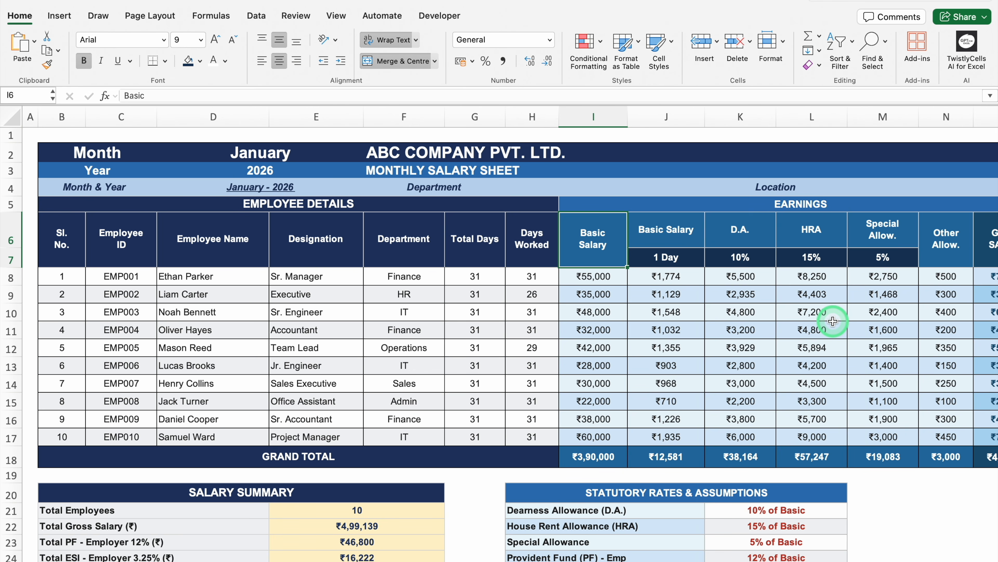
scroll(841, 558, "right", 10)
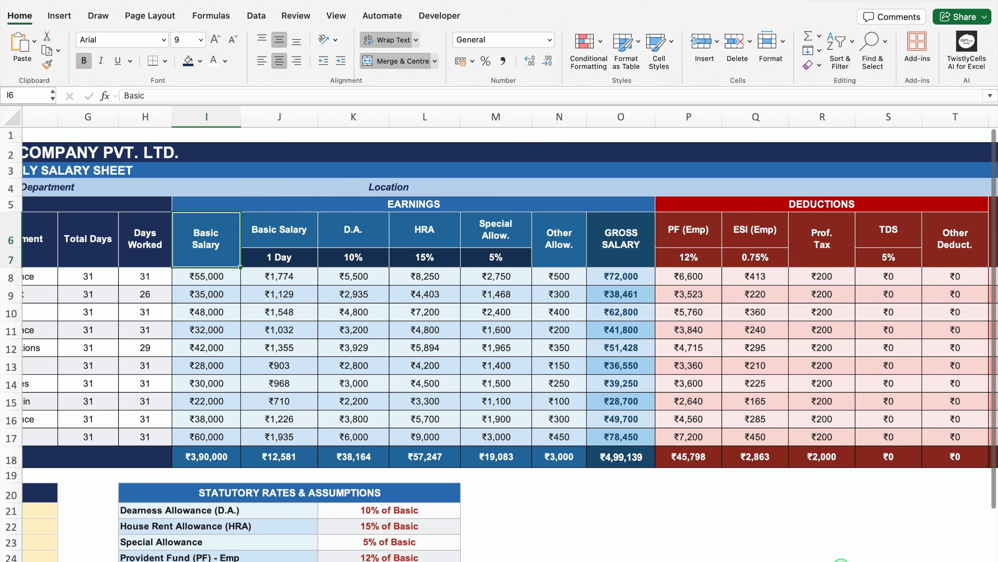
scroll(841, 559, "right", 4)
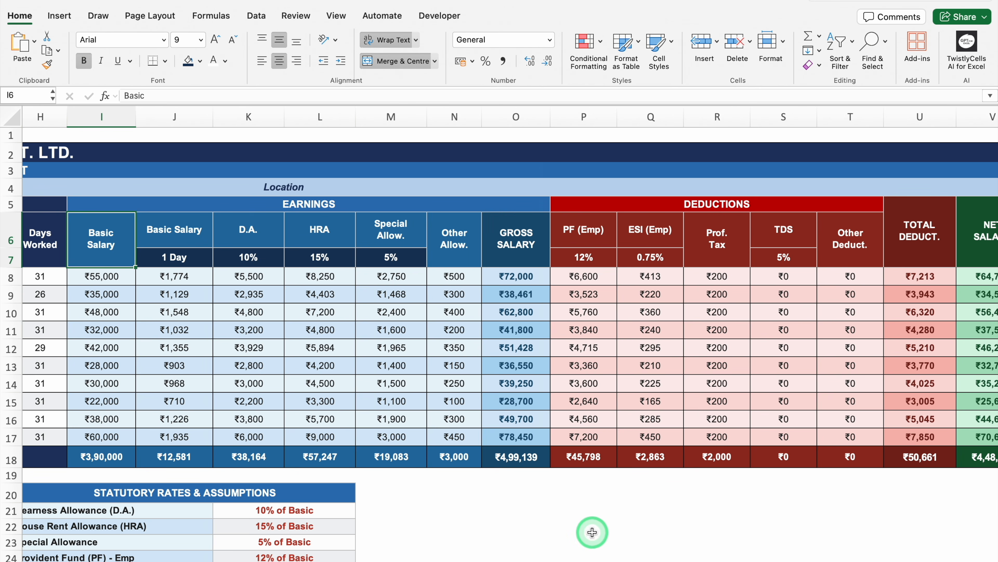
scroll(577, 556, "right", 2)
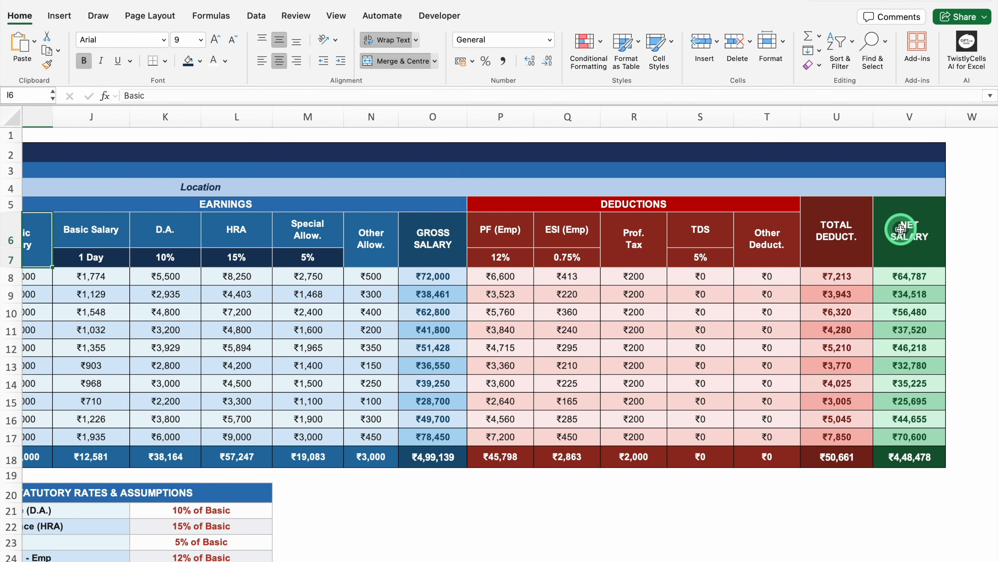
scroll(901, 228, "left", 10)
scroll(992, 259, "down", 2)
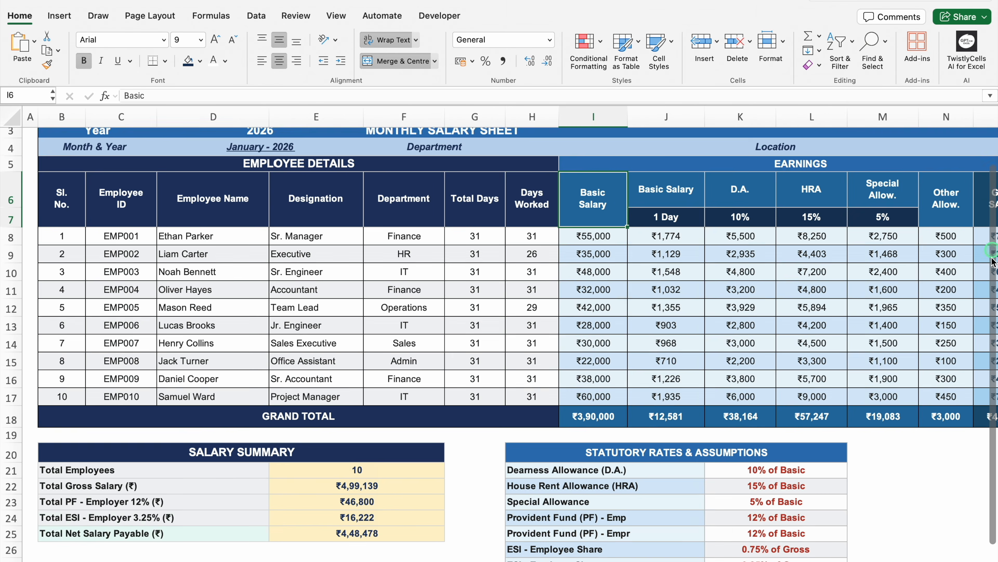
scroll(992, 259, "down", 2)
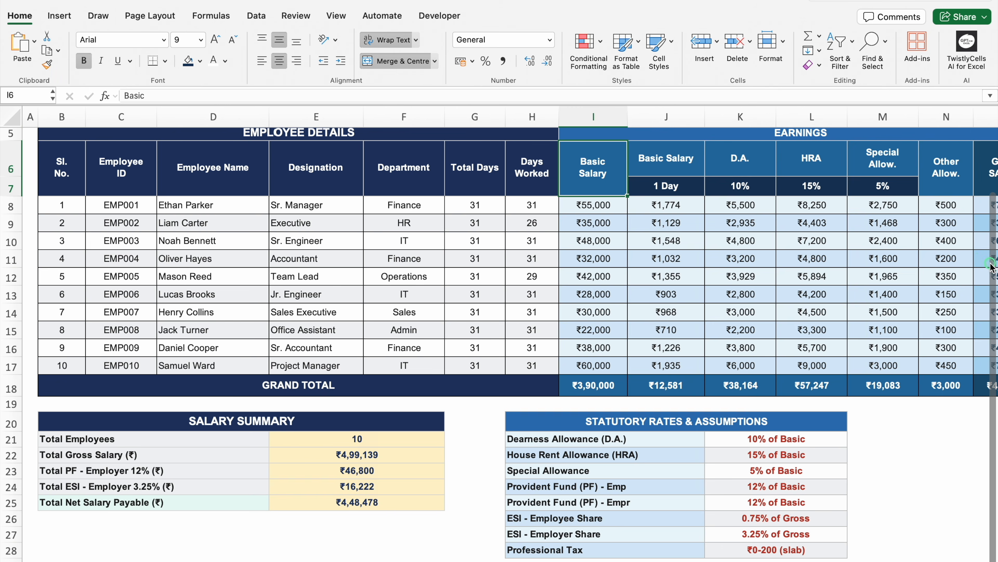
scroll(992, 192, "up", 4)
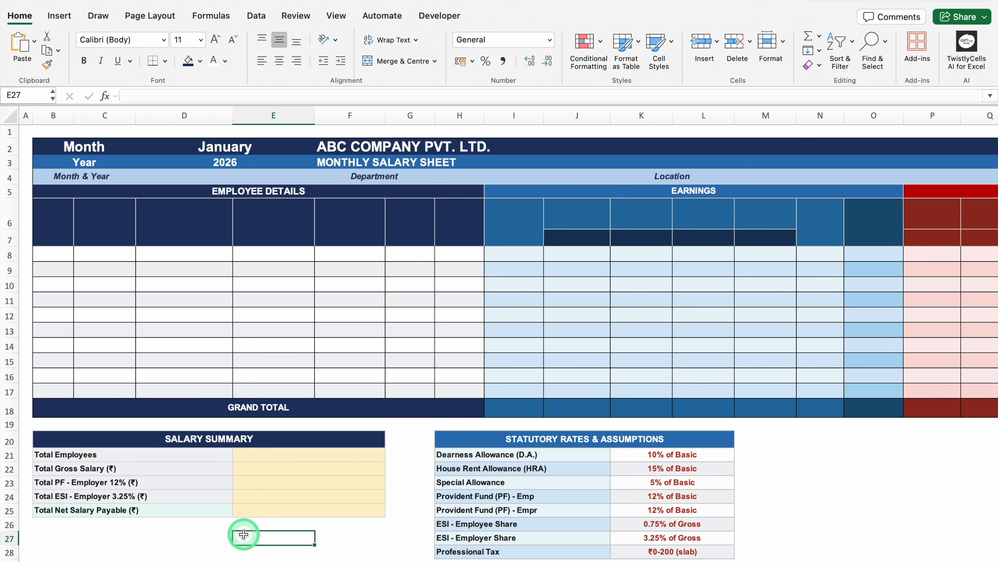
Step: In the blank salary template, fill the Month & Year cell D4 with the formula =D2&" "&D3
left_click_drag(905, 561, 919, 561)
left_click_drag(993, 398, 993, 278)
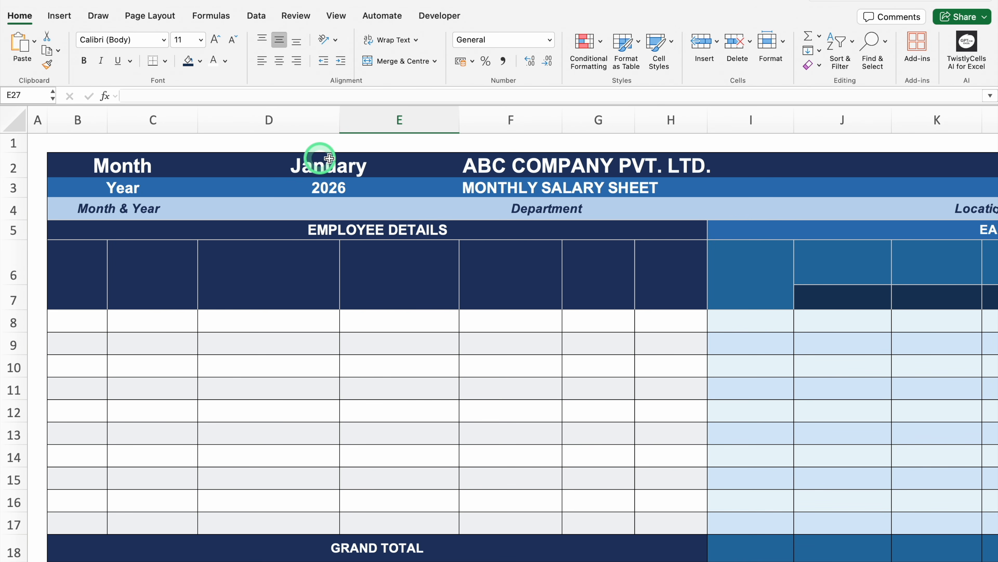
left_click(352, 161)
left_click(353, 183)
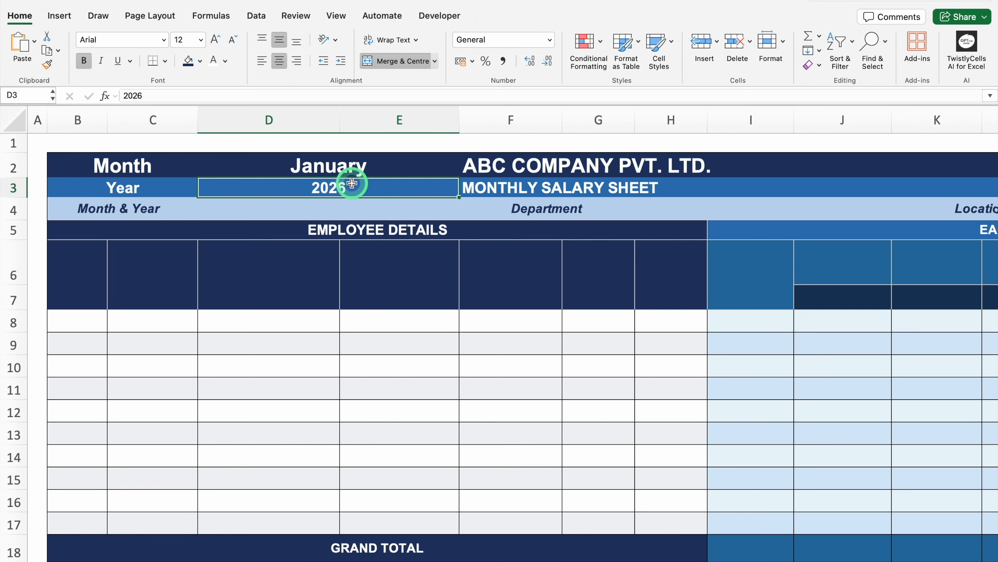
left_click(306, 208)
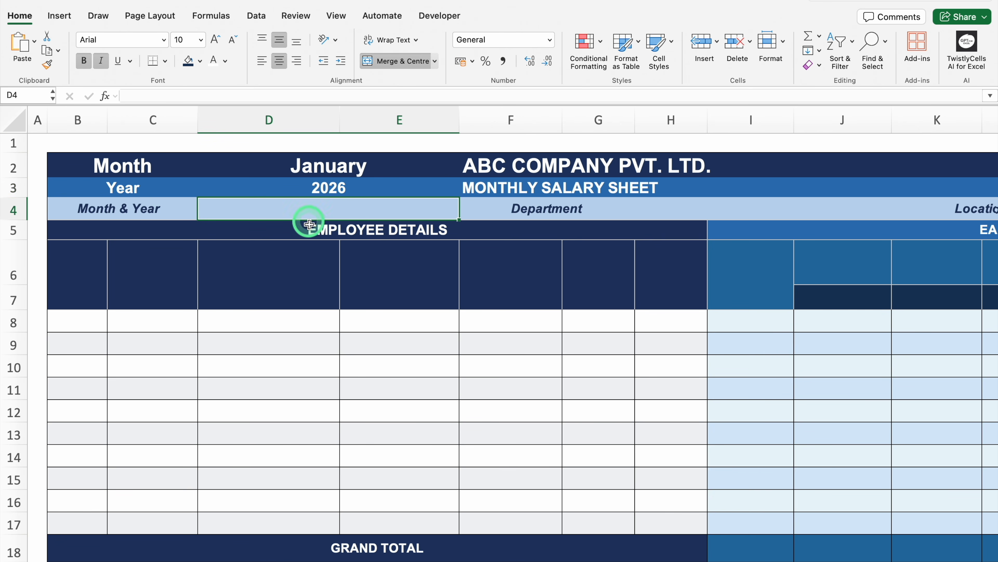
type("=")
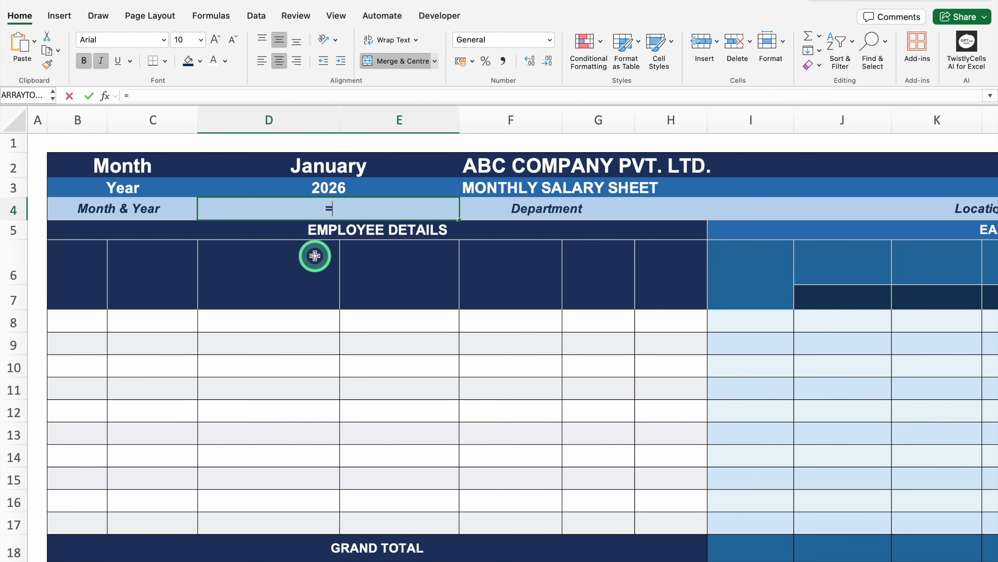
left_click(318, 162)
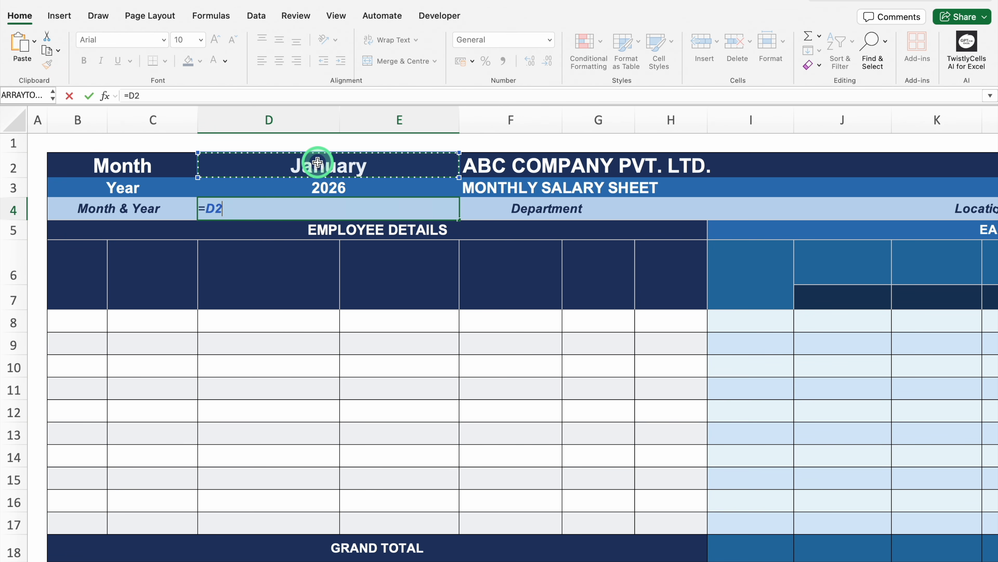
type("&\"")
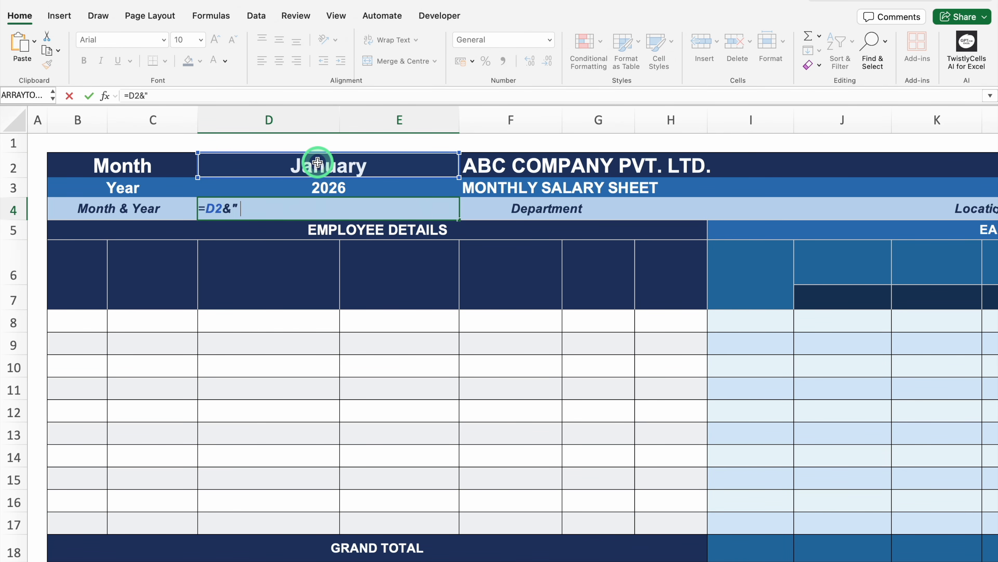
type(" \"&")
left_click(324, 185)
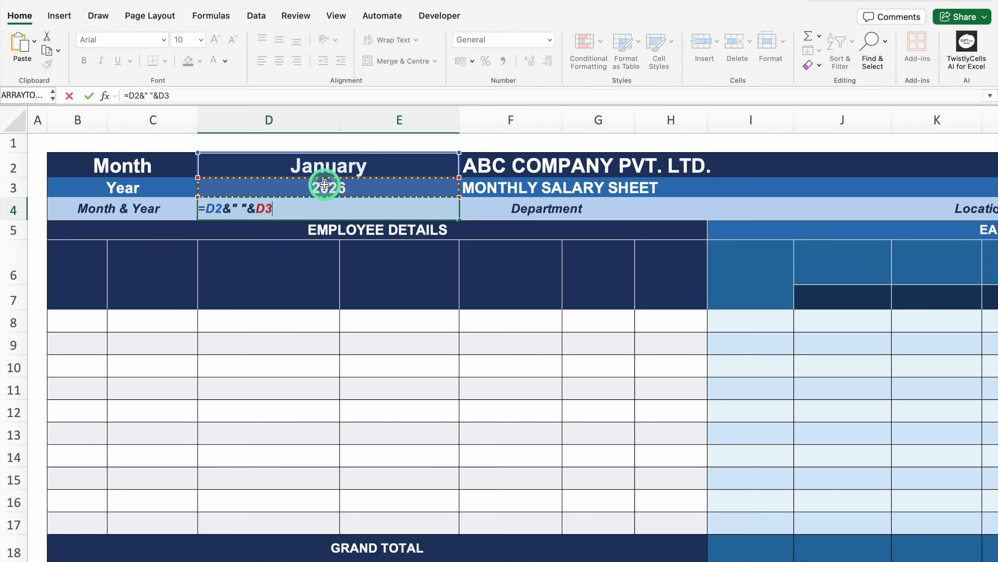
key("Return")
left_click(354, 205)
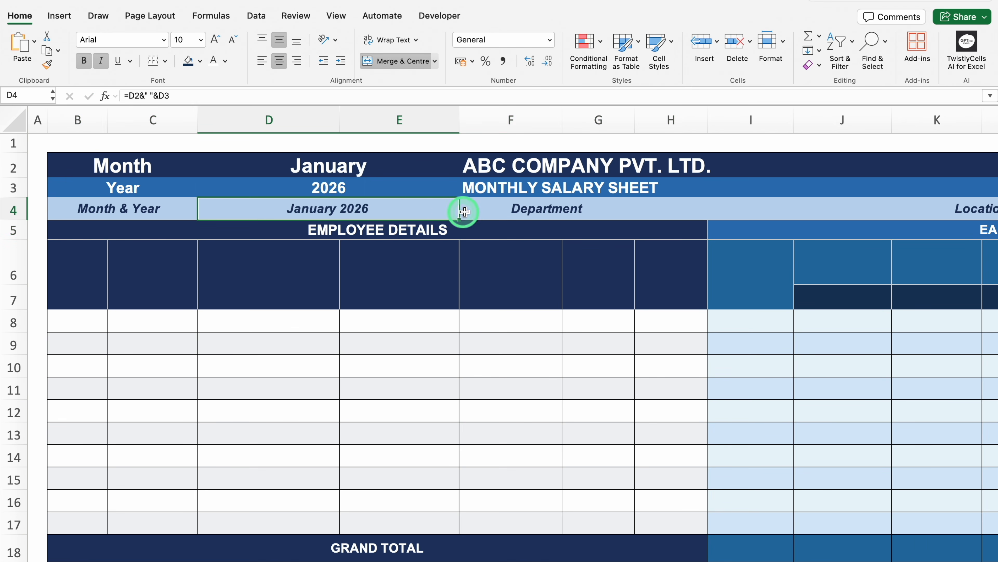
Step: Test the combined Month & Year formula by changing the month in D2 to Feb, and undo the change
left_click(376, 163)
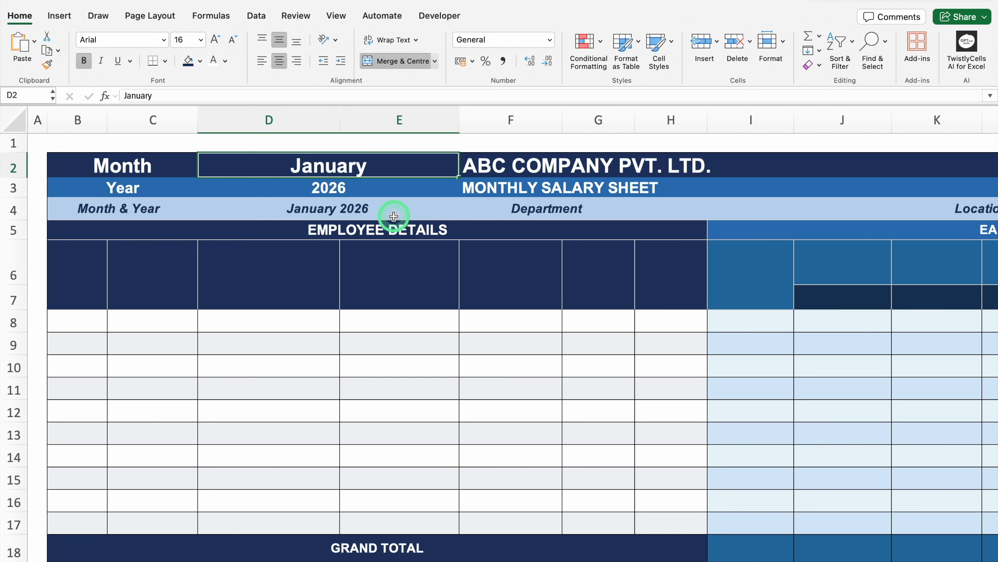
type("Feb")
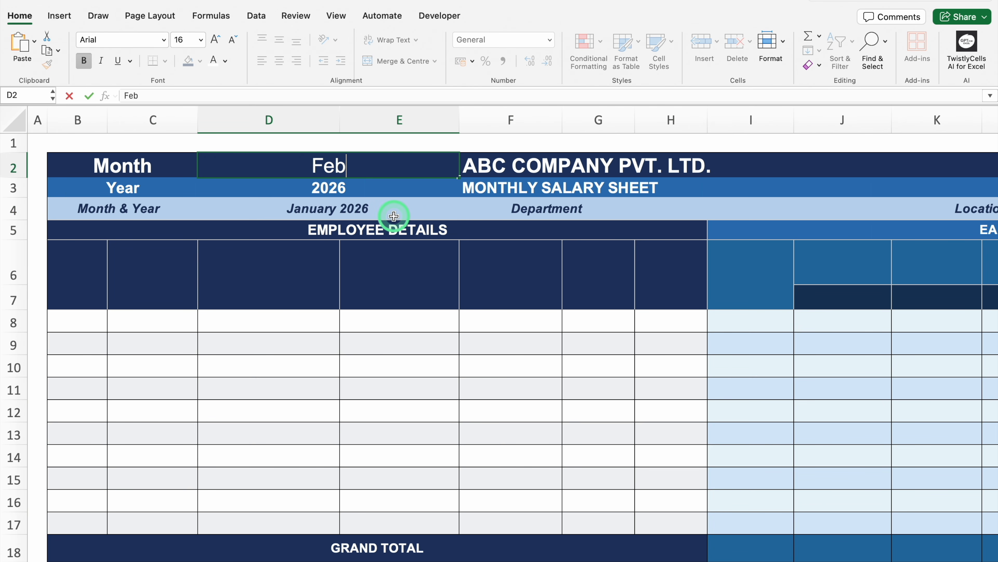
key("Return")
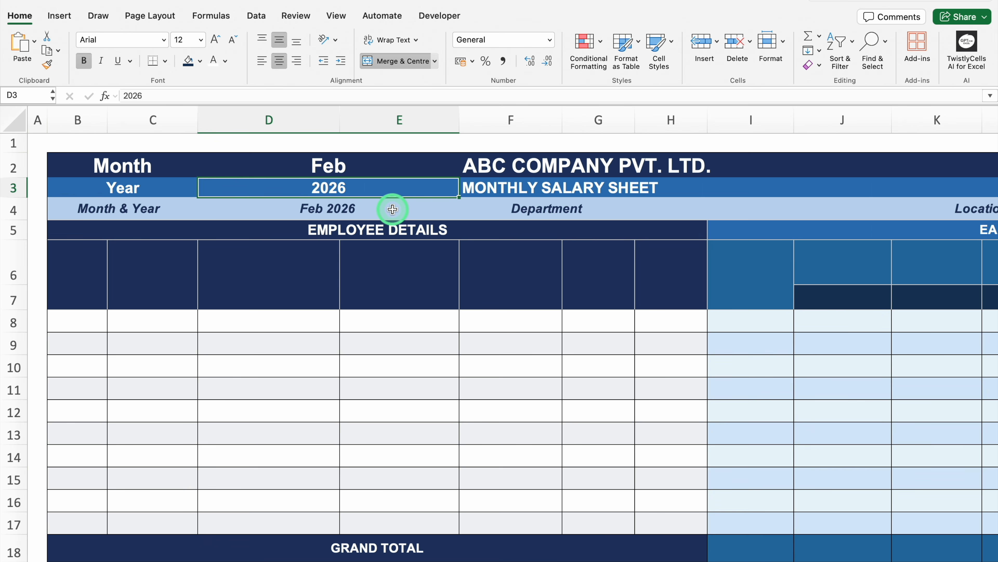
key("super+z")
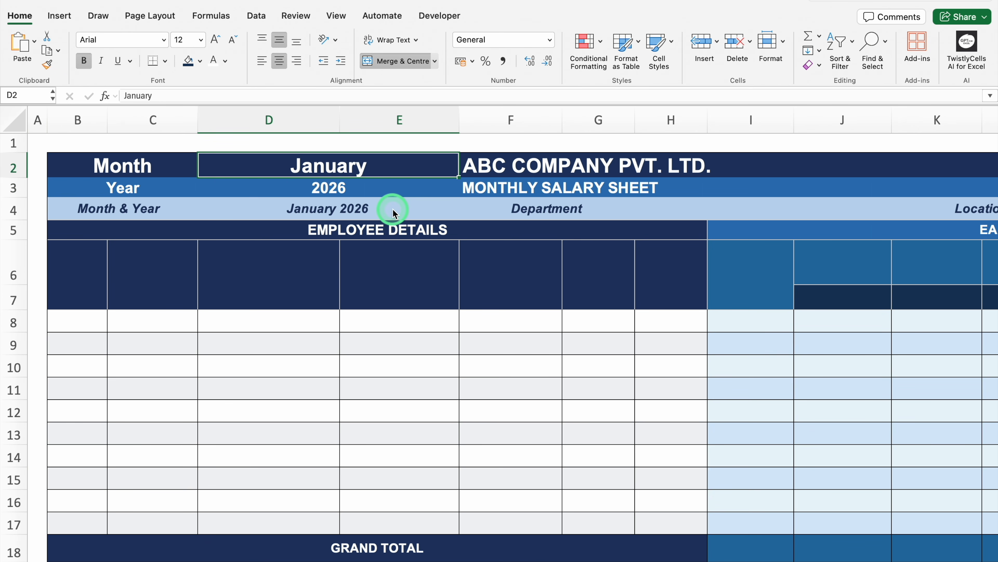
Step: Enter the employee details headers "Sl.. No.", "Emp. ID" and "Employee Name" in B6, C6 and D6
left_click(89, 263)
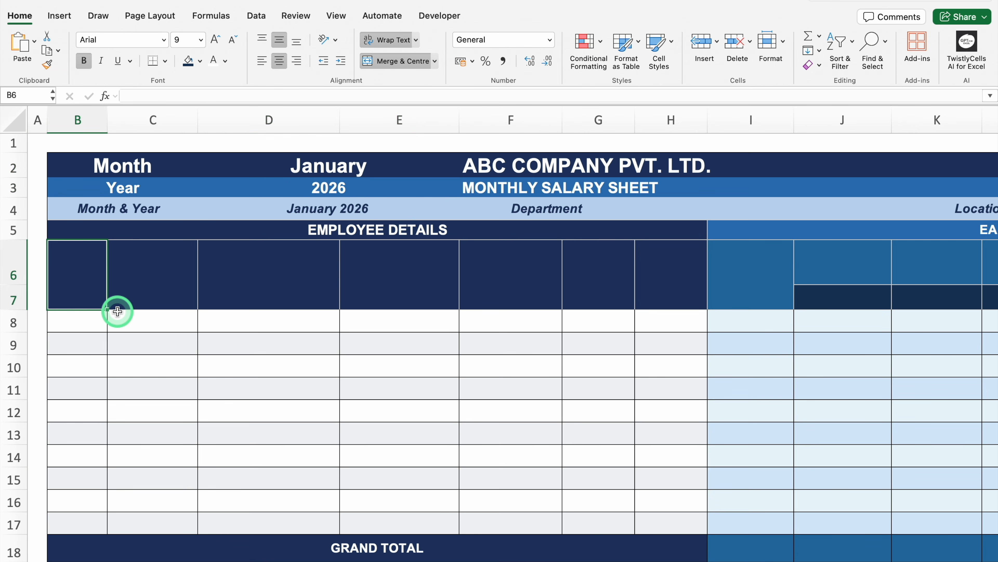
type("Sl.. No.")
key("Tab")
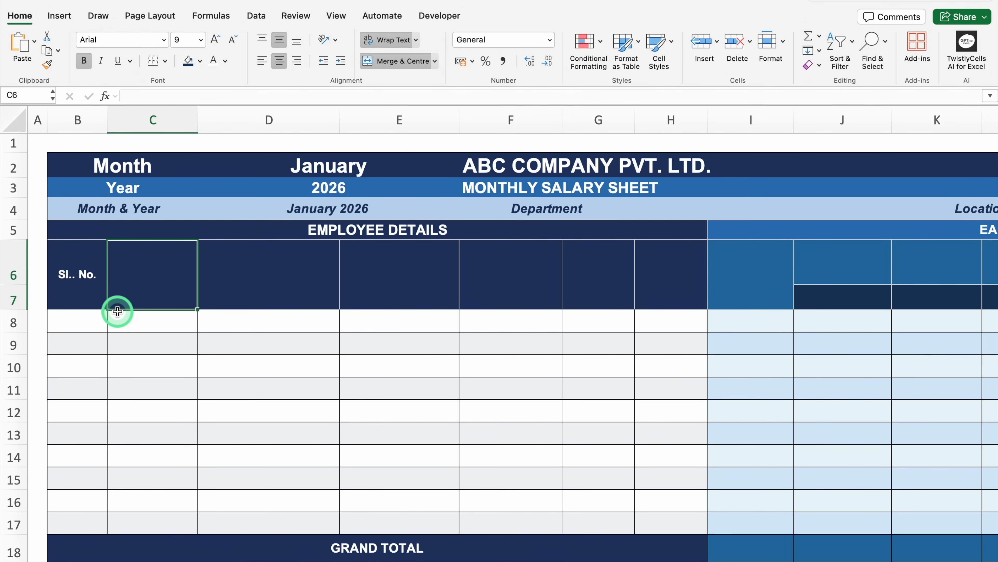
type("Emp. ID")
key("Tab")
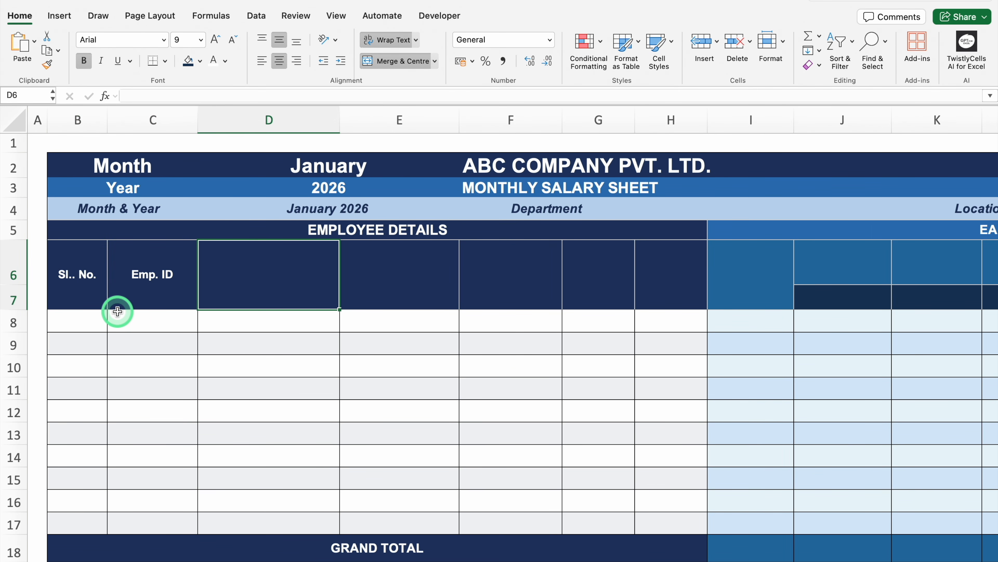
type("Employee Name")
key("Tab")
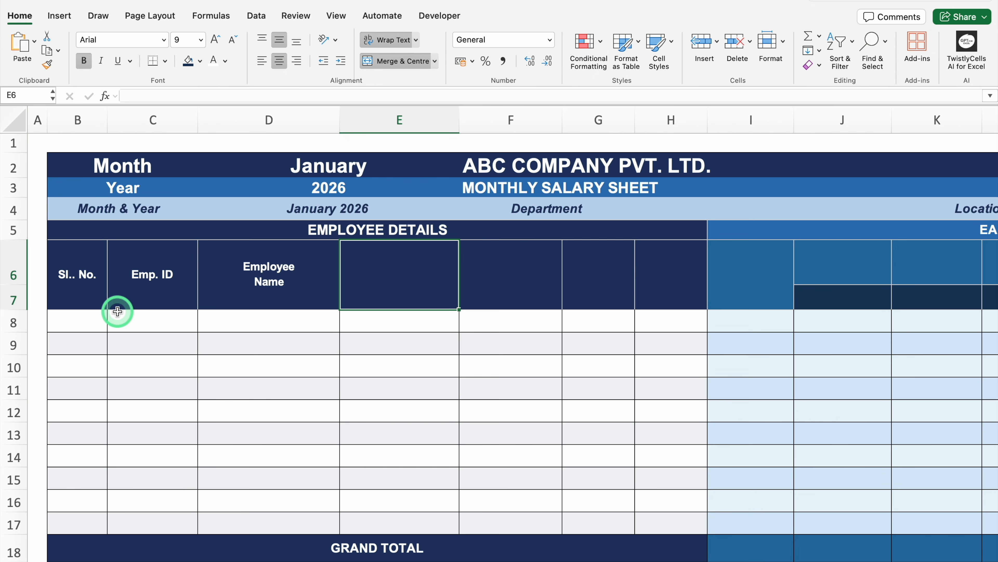
Step: Continue the employee details headers with "Designation", "Department" and "Total Days" in E6, F6 and G6
type("Designation")
key("Tab")
type("Department")
key("Tab")
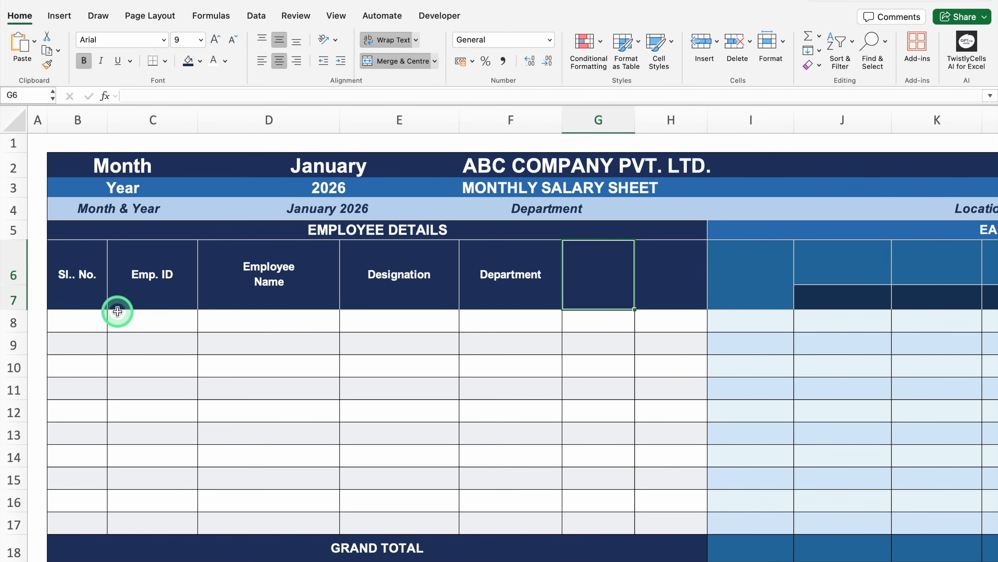
type("Total Days")
key("Tab")
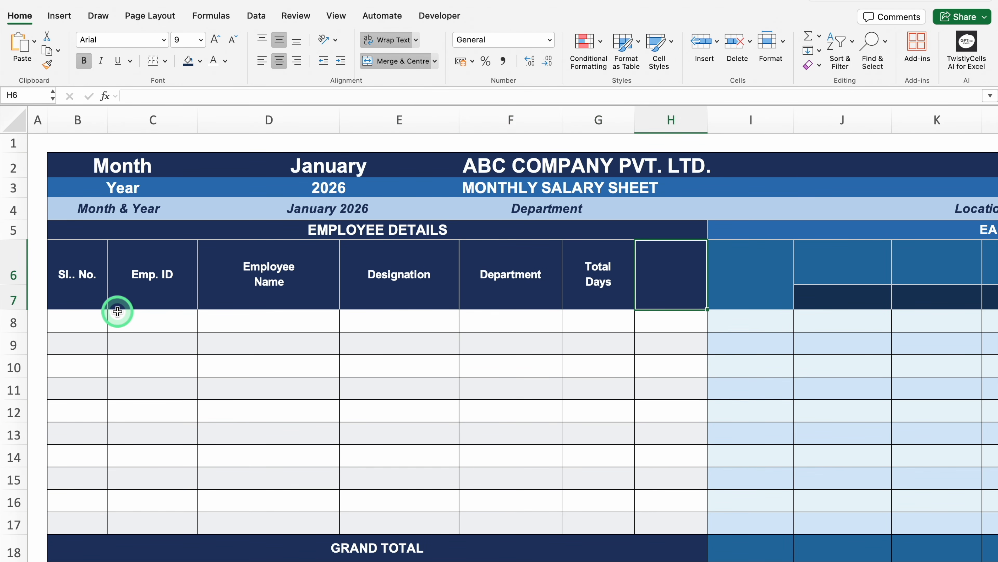
Step: Complete the employee details headers with "Days Worked" in H6
type("Days Worked")
key("Return")
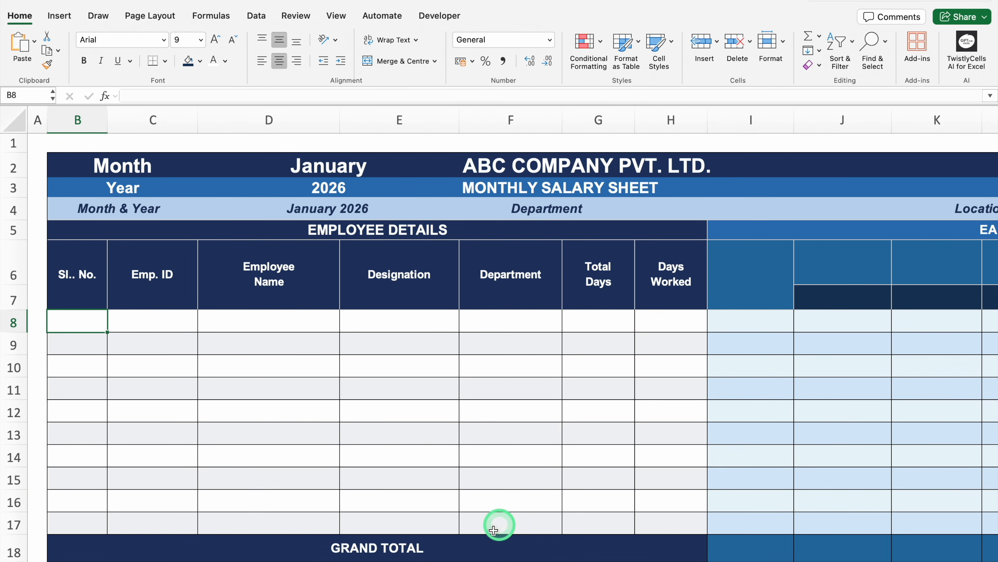
scroll(444, 557, "right", 10)
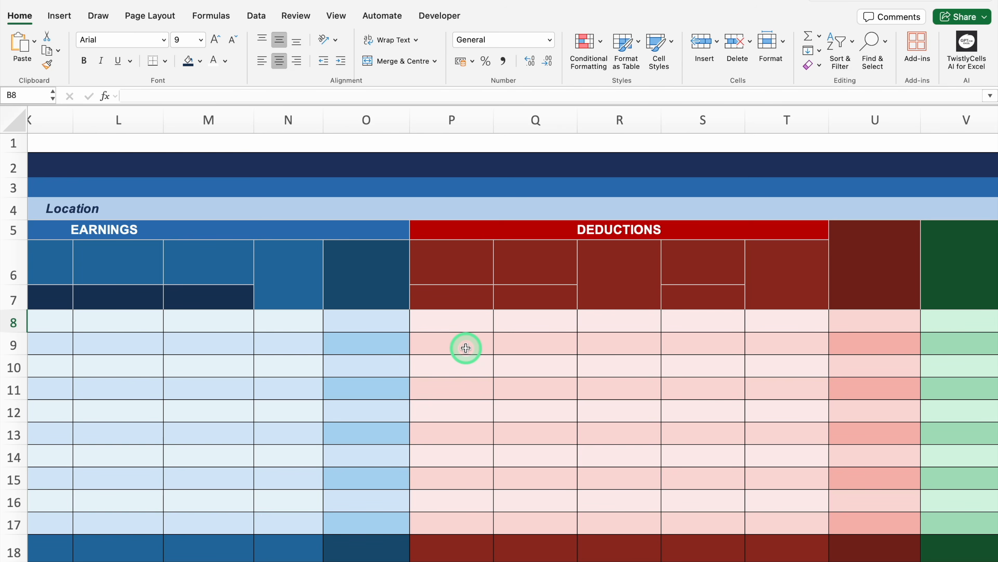
scroll(629, 556, "right", 2)
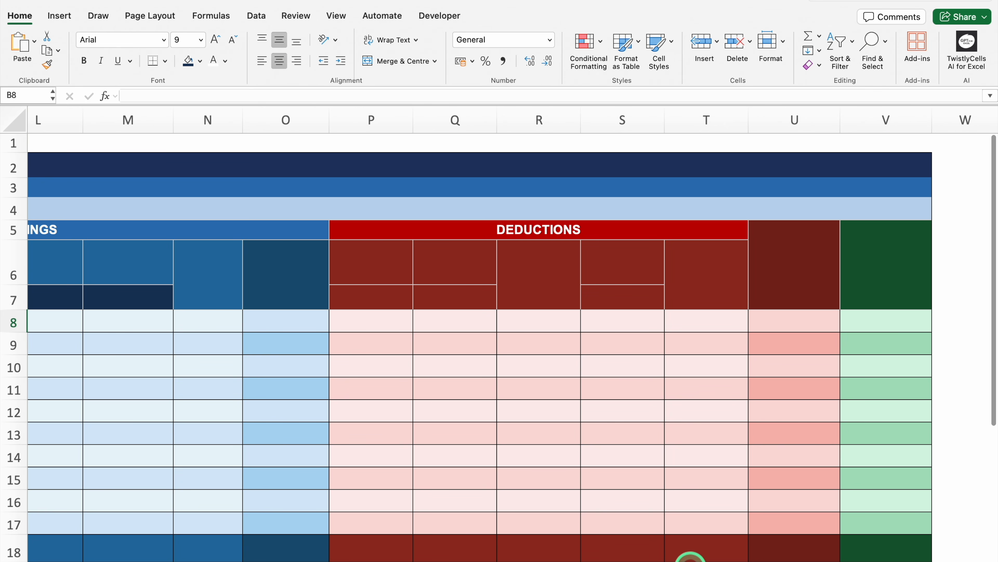
scroll(691, 557, "left", 8)
scroll(230, 555, "left", 3)
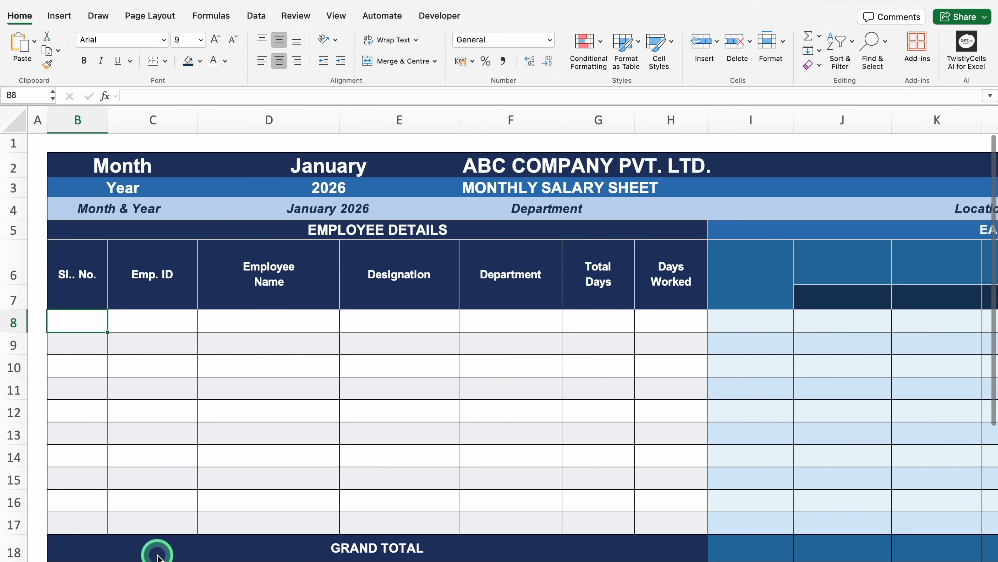
Step: Number the employee rows 1 to 10 in the serial number column, B8:B17, by extending the series 1, 2
type("1")
key("Return")
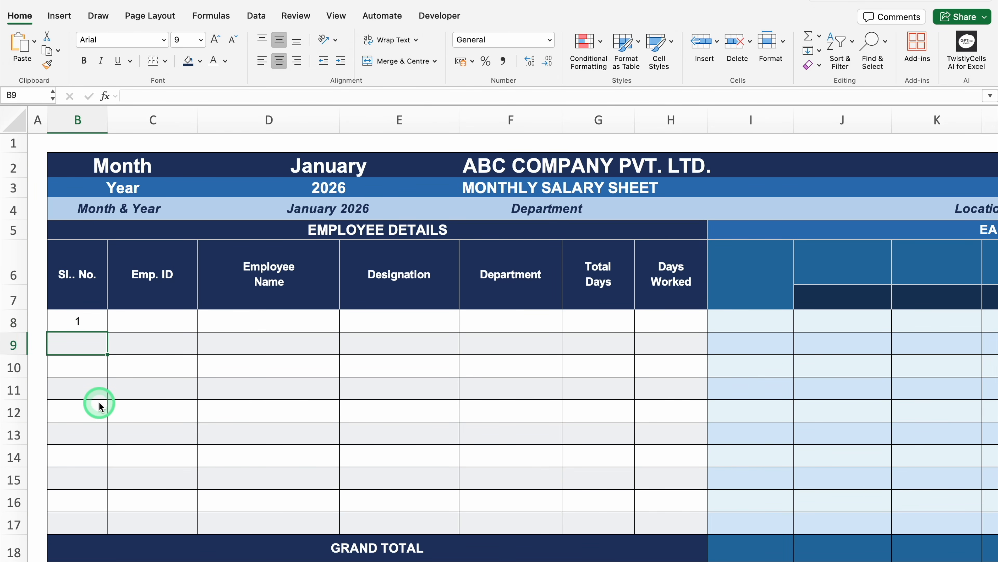
type("2")
key("Return")
left_click_drag(89, 328, 91, 526)
Step: Fill the Emp. ID column C8:C17 with the series EM101 to EM110
left_click(165, 326)
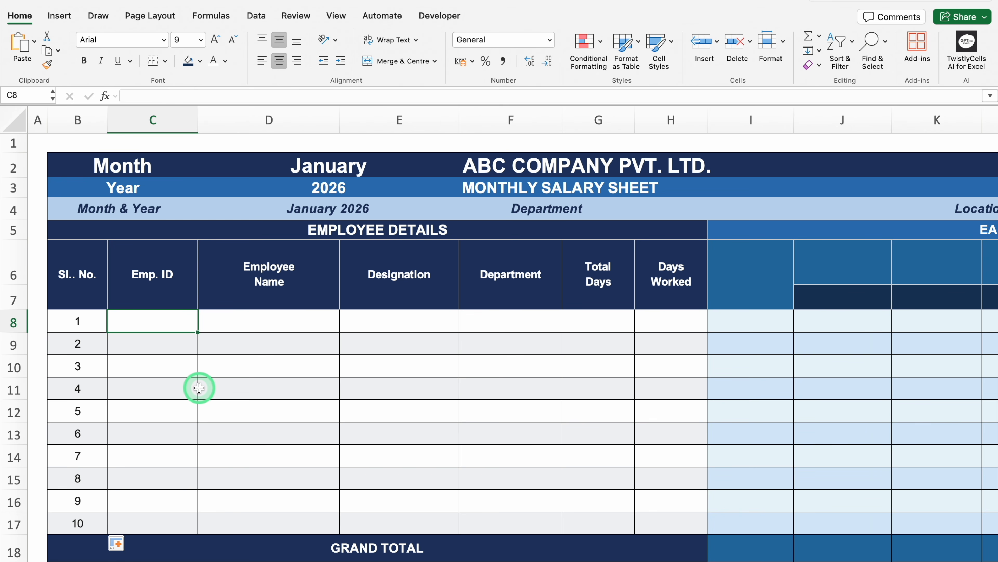
type("EM1")
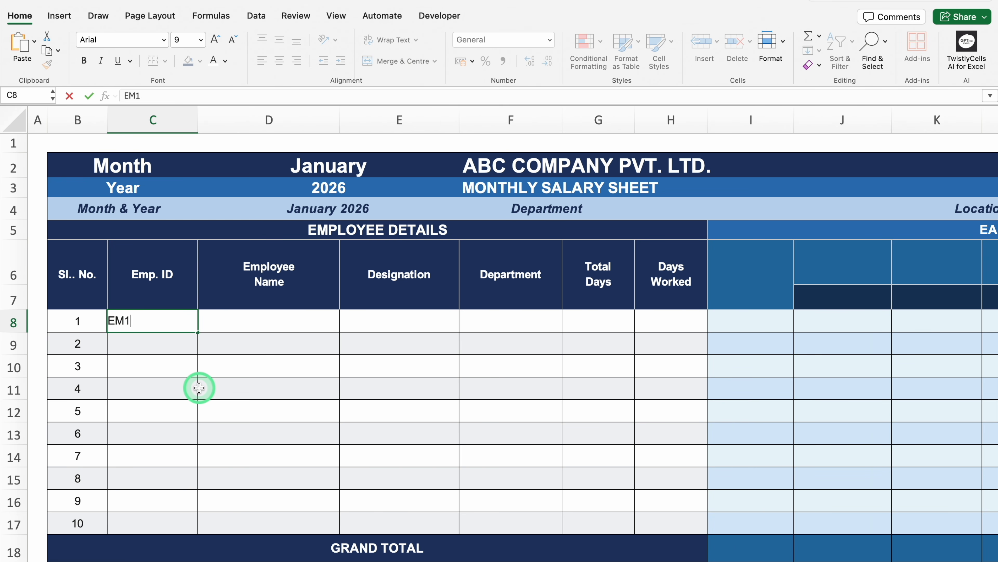
type("01")
key("Return")
type("EM")
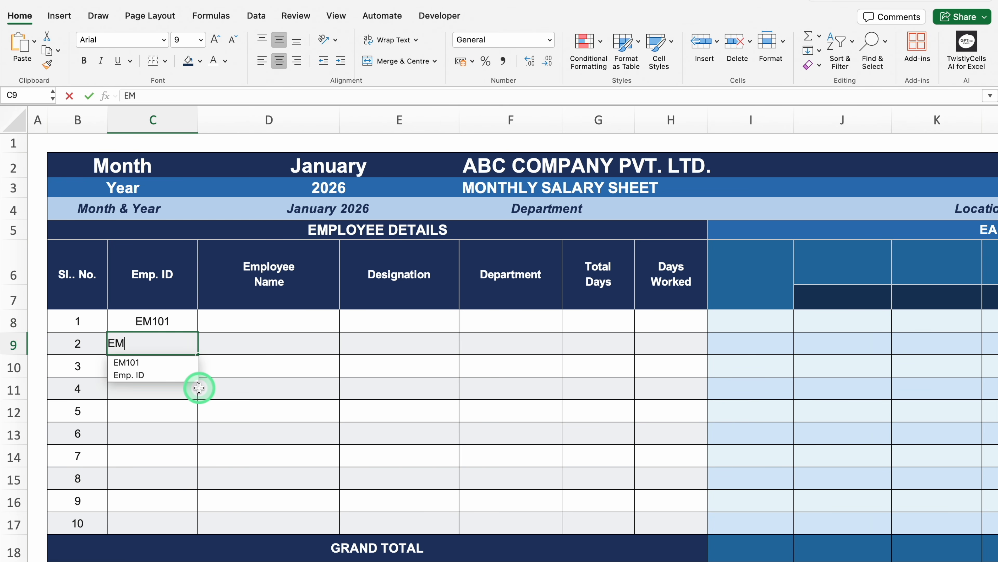
type("102")
left_click_drag(165, 321, 192, 524)
Step: Fill the Employee Name column D8:D17 with the placeholder series "Name 1" to "Name 10"
left_click(268, 321)
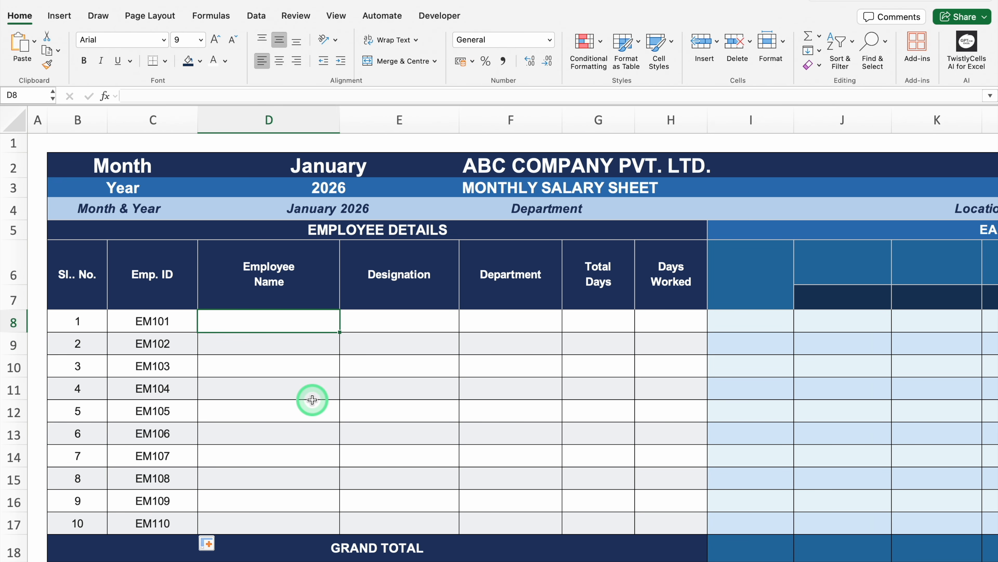
type("Name 1")
key("Return")
type("Name 2")
key("Return")
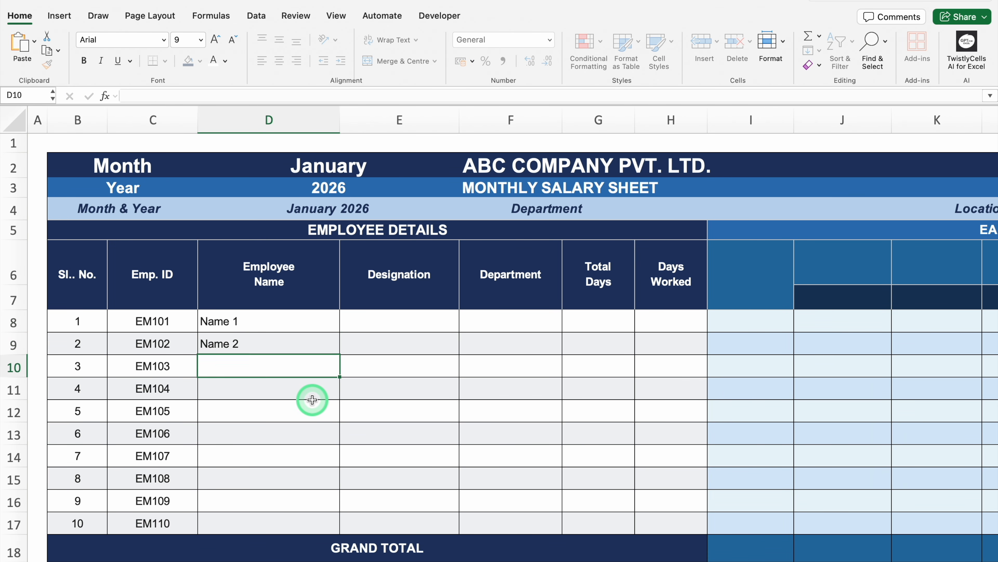
left_click_drag(307, 327, 329, 528)
Step: Fill E8:F17 with designations from "Sr. Manager" to "Project Manager" and their departments, and widen the Total Days column G
left_click(414, 329)
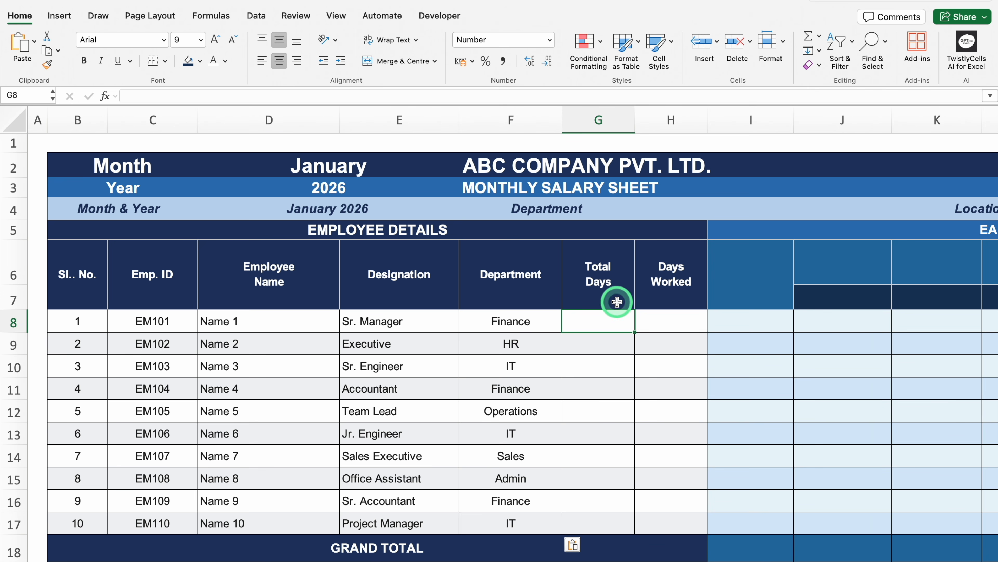
left_click_drag(635, 119, 761, 136)
Step: Enter the formula =MONTH("1-"&$D$2) in the first Total Days cell, G8, to convert the month name into a month number
left_click(671, 320)
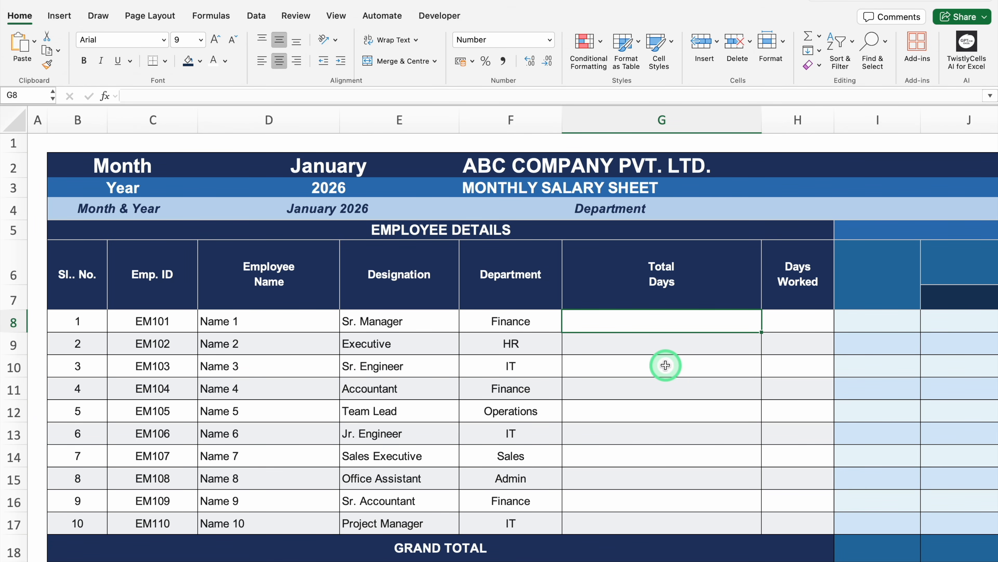
type("=")
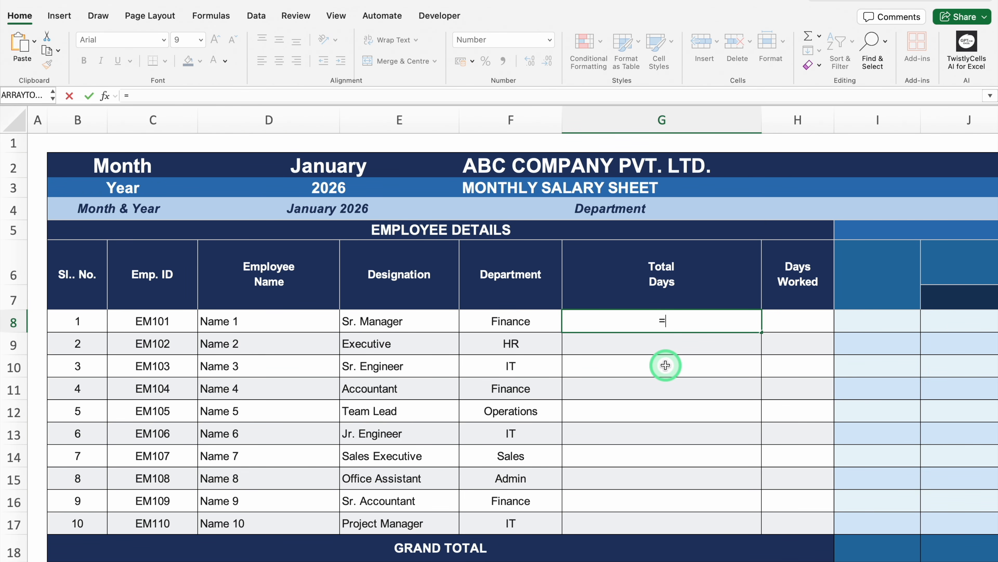
type("MONTH(")
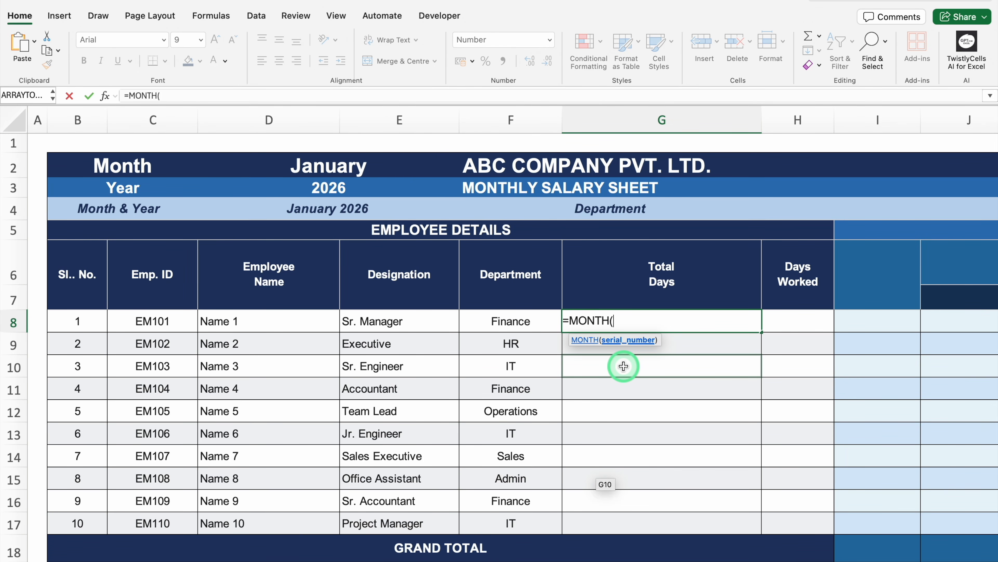
type("\"1-\"&")
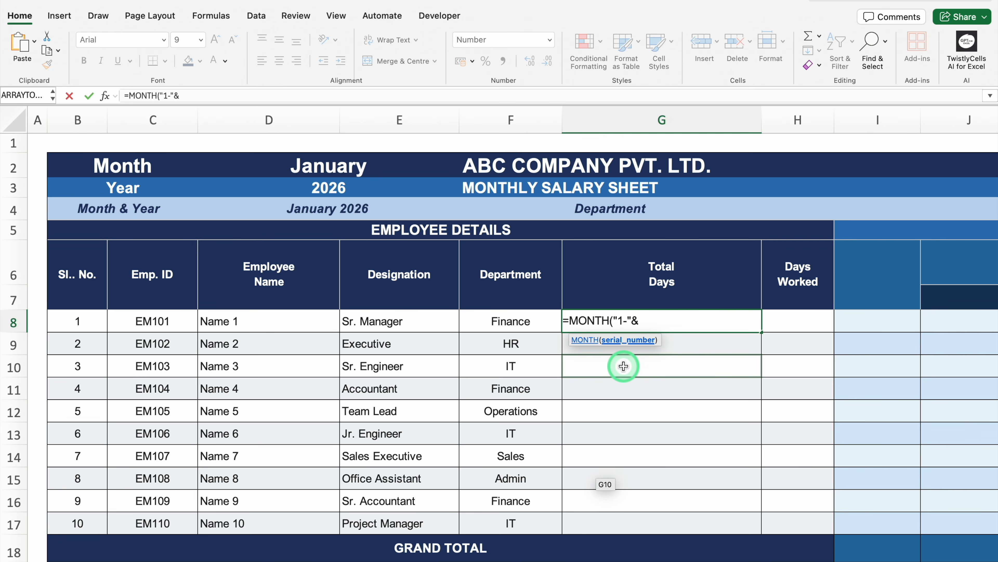
left_click(337, 165)
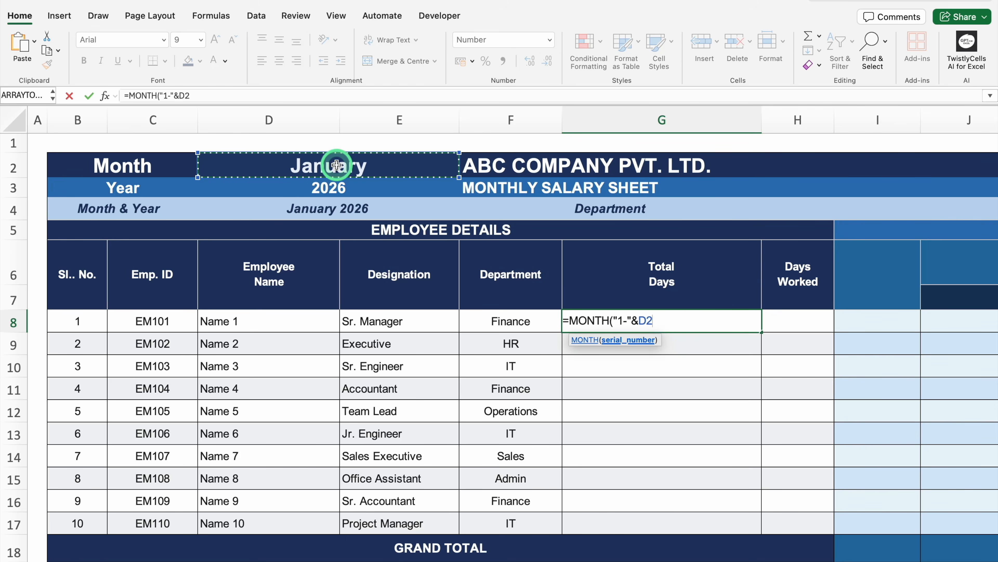
key("F4")
type(")")
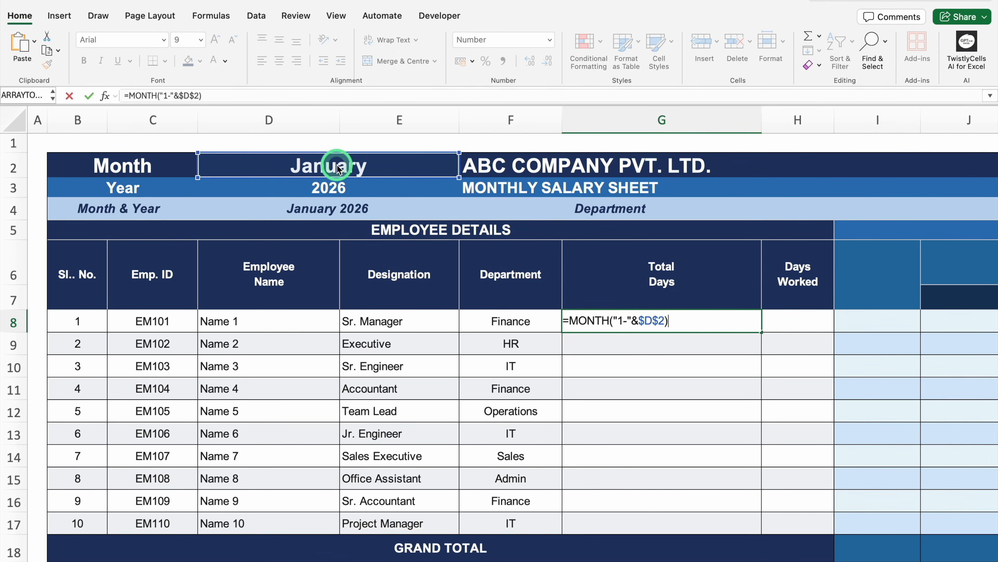
key("ctrl+Return")
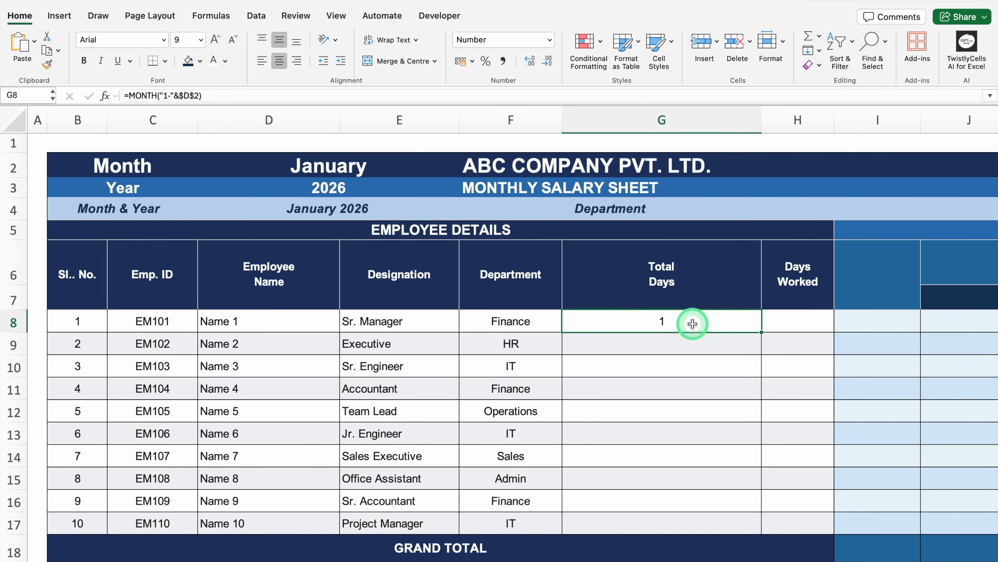
Step: Wrap the MONTH formula in G8 in a DATE function with year $D$3 and day 1: =DATE($D$3,MONTH("1-"&$D$2),1)
double_click(692, 322)
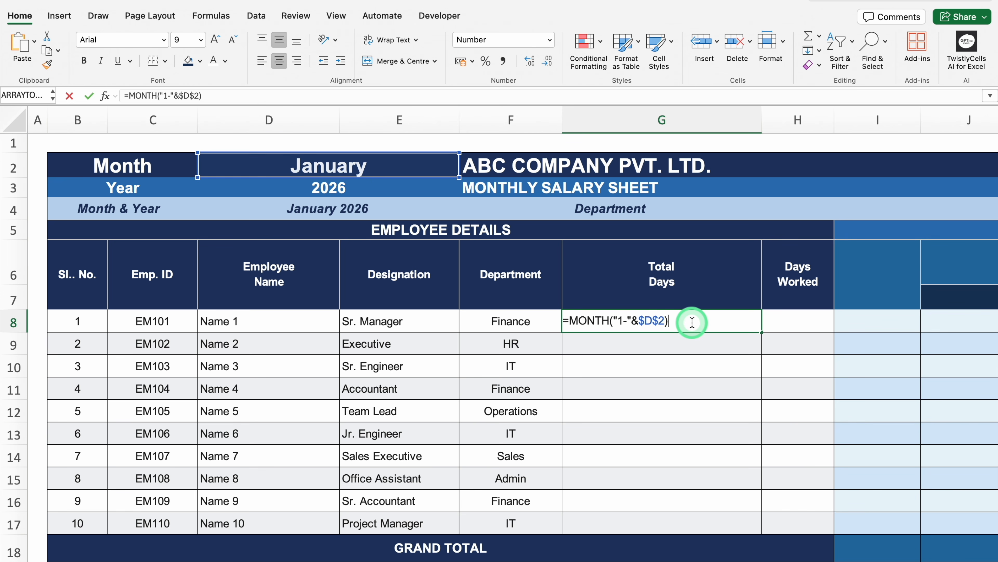
left_click(571, 322)
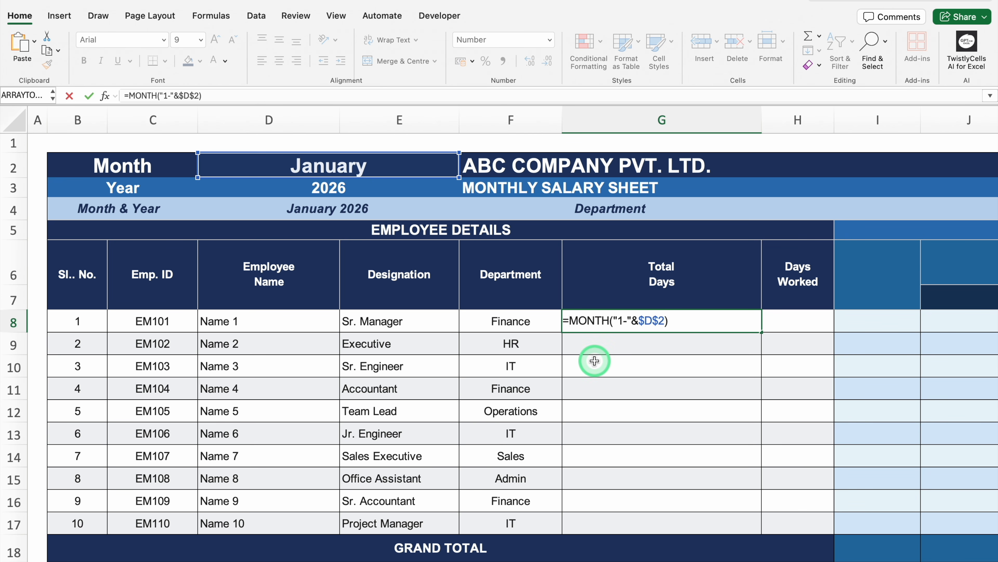
type("DATE")
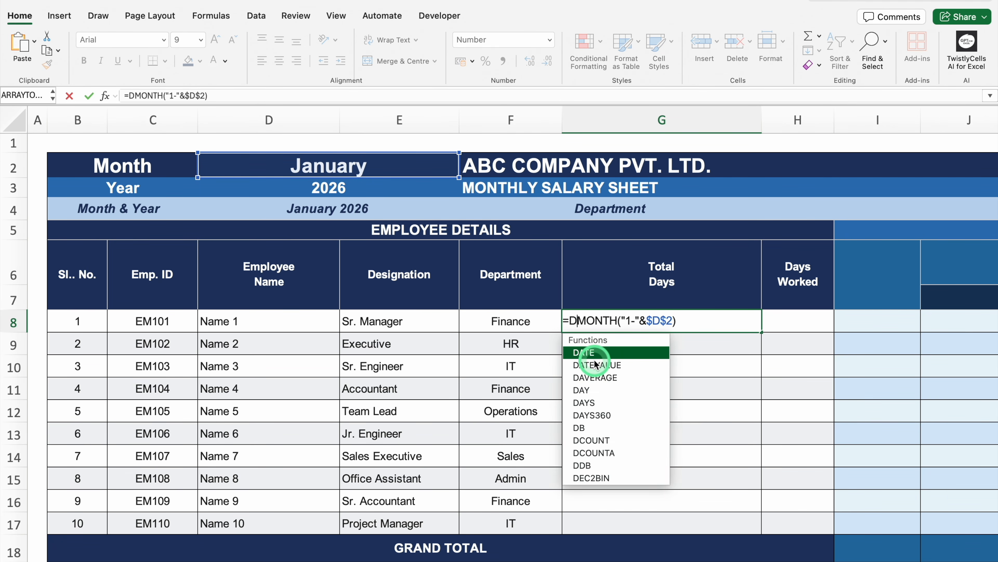
key("Tab")
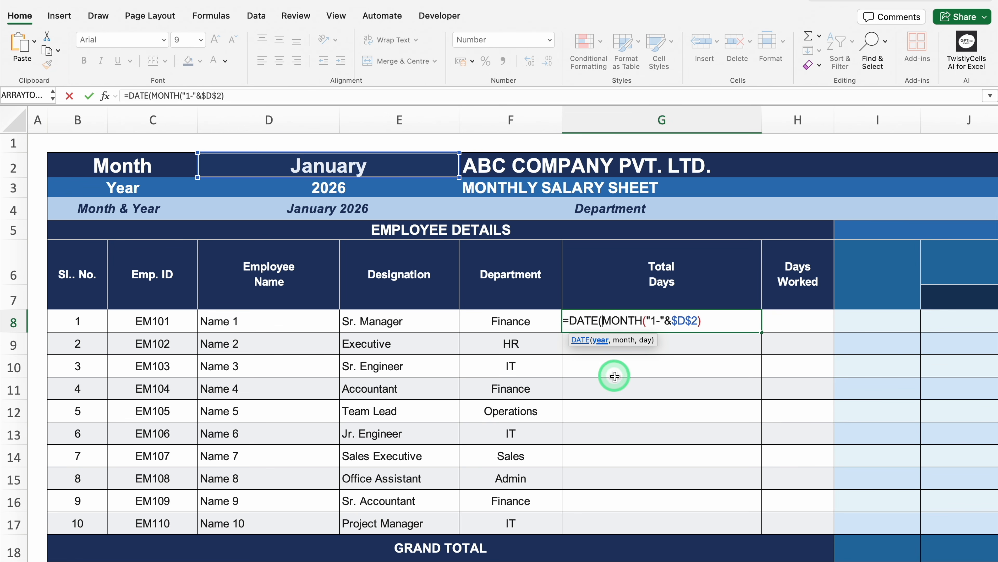
left_click(338, 187)
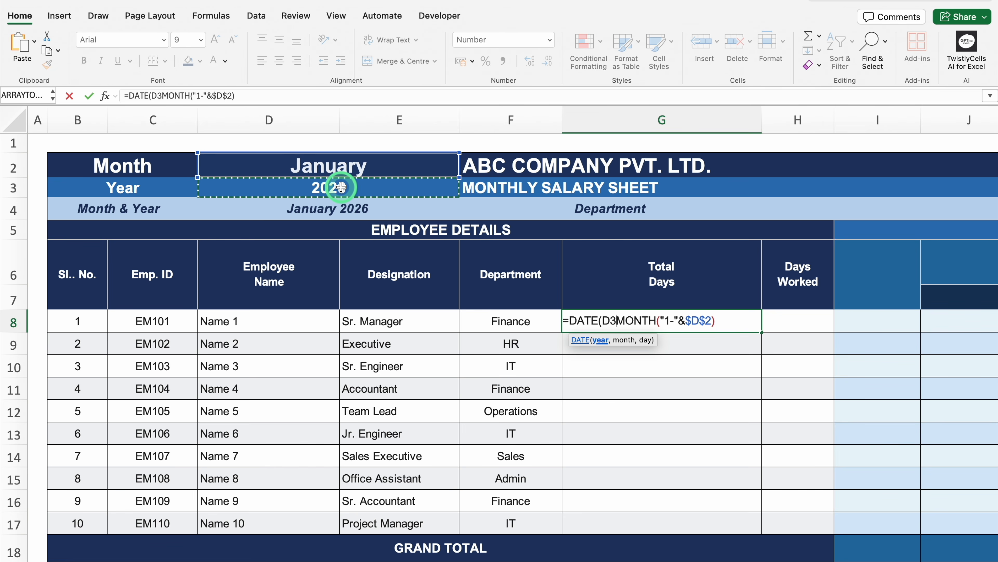
key("F4")
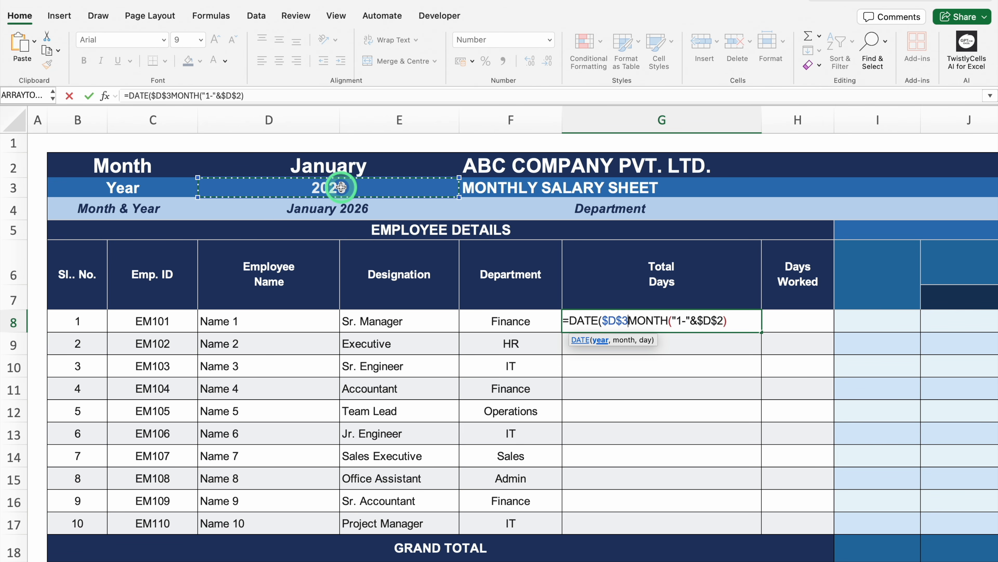
type(",")
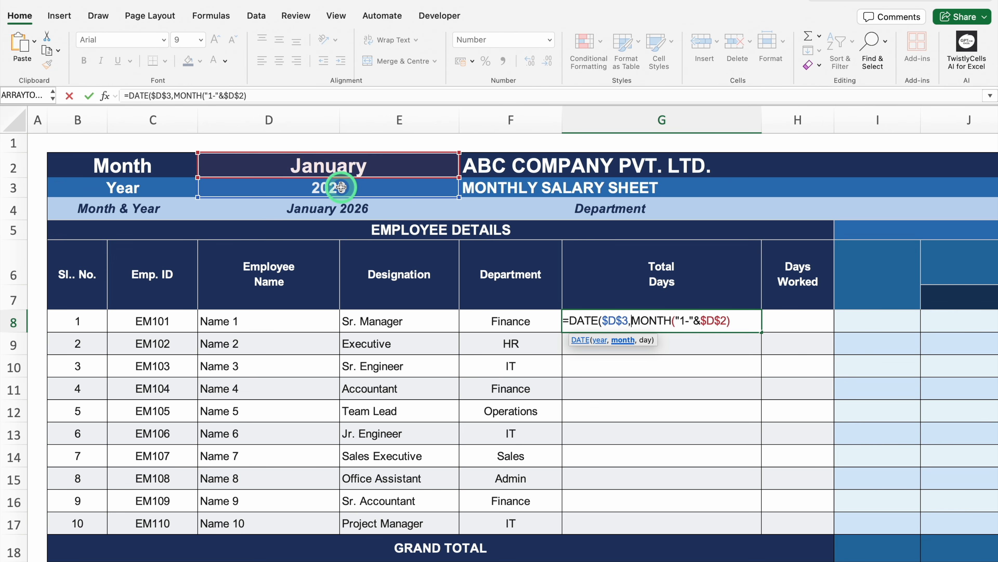
left_click(737, 321)
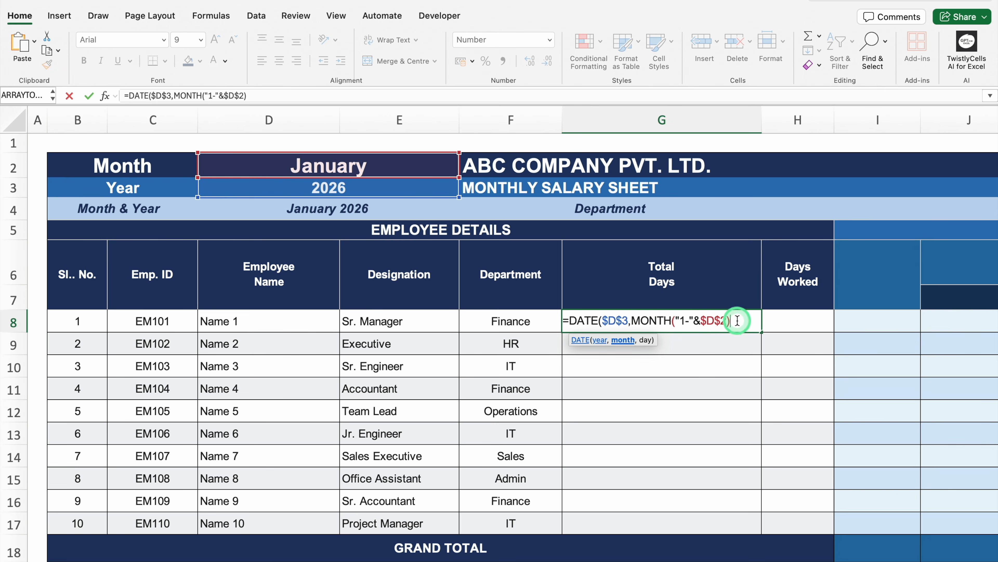
type(",")
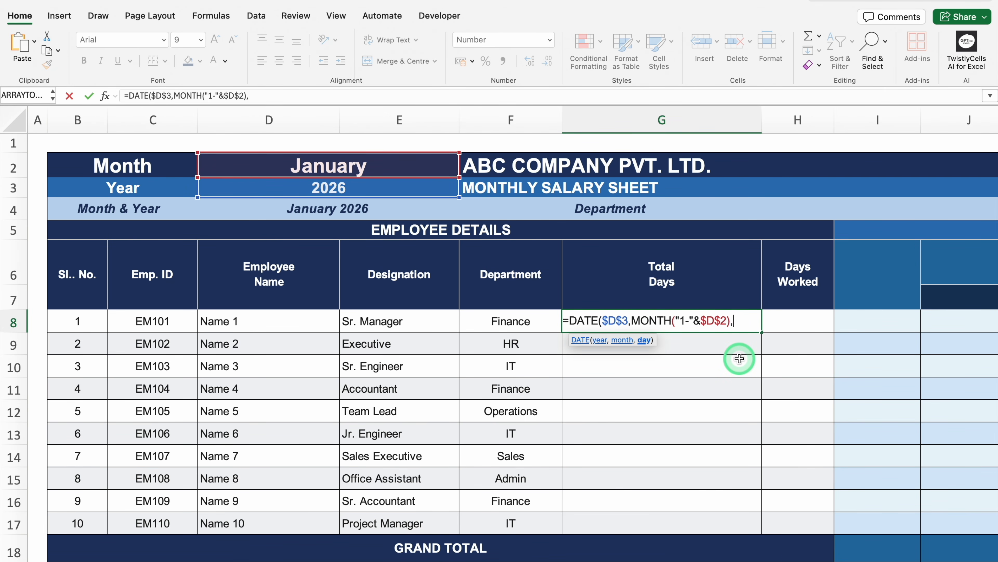
type("1)")
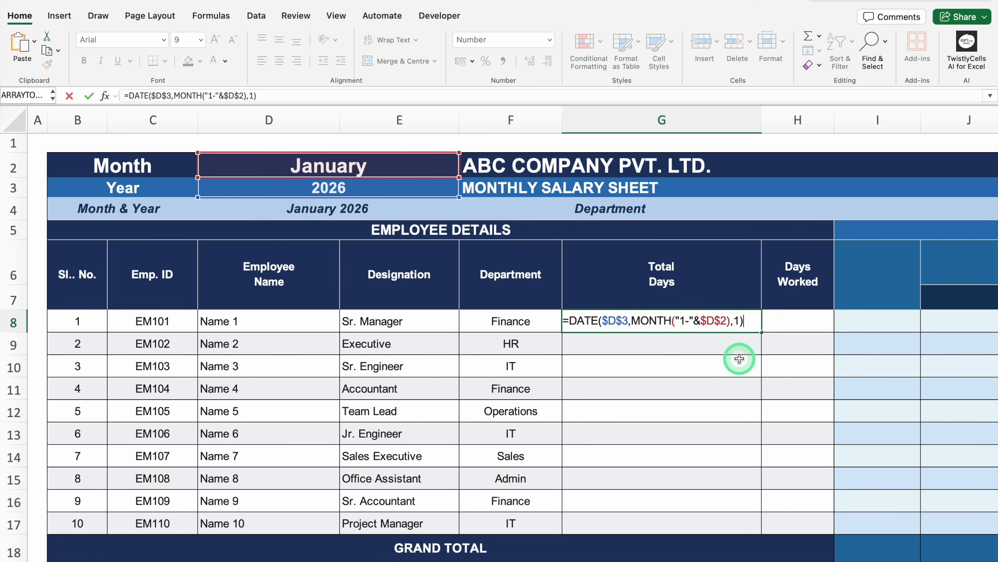
key("Return")
Step: Format the DATE formula's cell G8 as Short Date
left_click(704, 319)
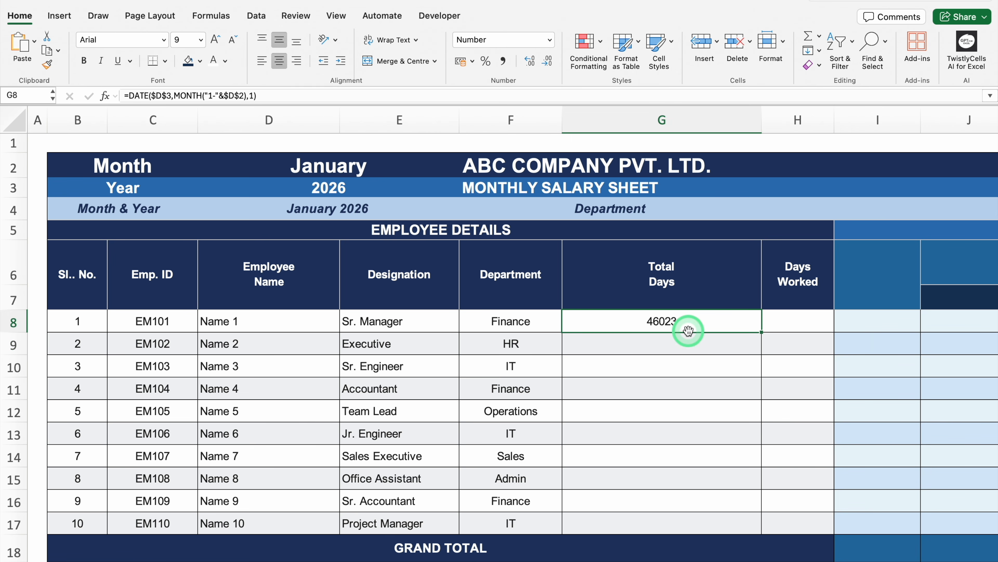
left_click(549, 40)
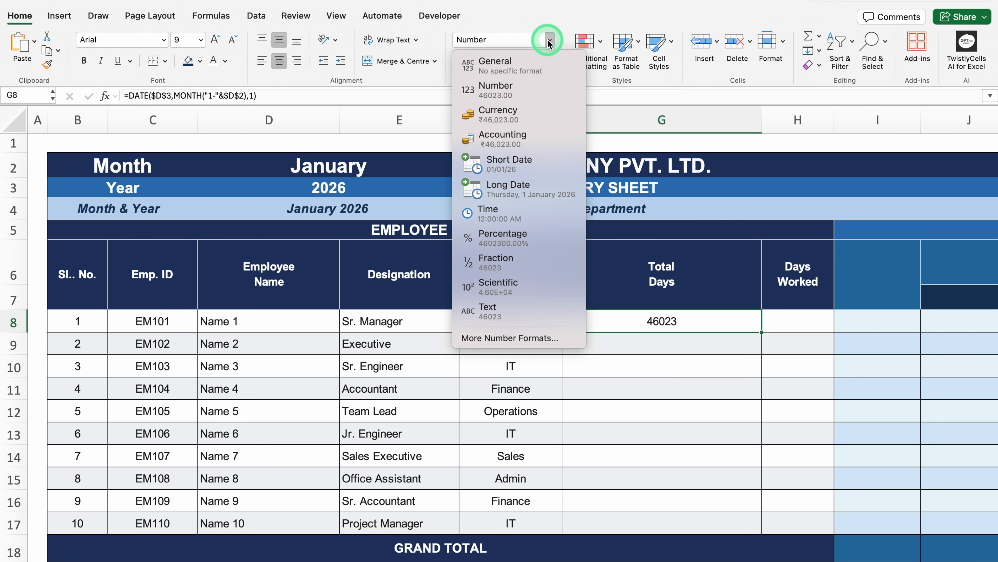
left_click(523, 164)
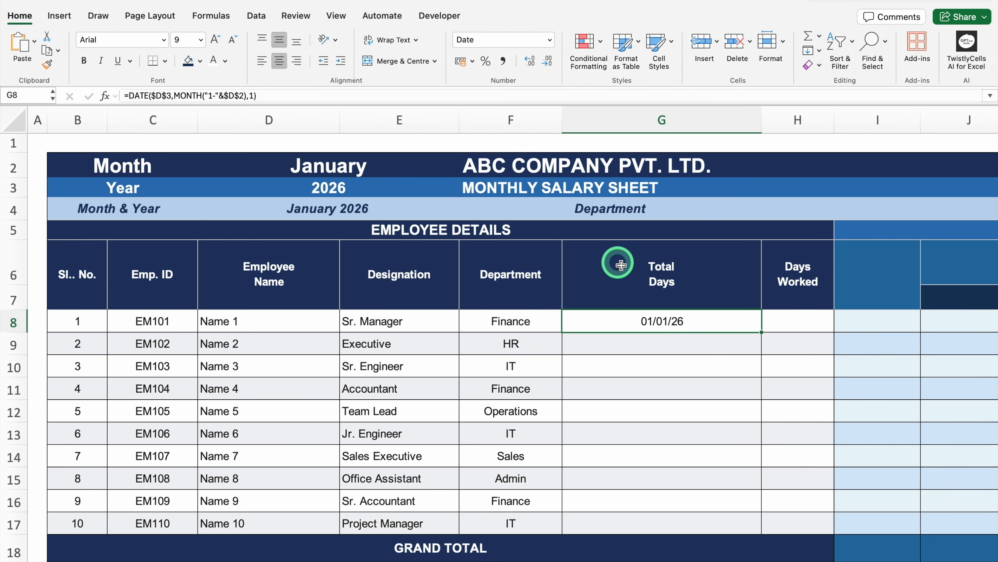
Step: Wrap the DATE formula in G8 in EOMONTH with 0 months: =EOMONTH(DATE($D$3,MONTH("1-"&$D$2),1),0)
double_click(717, 323)
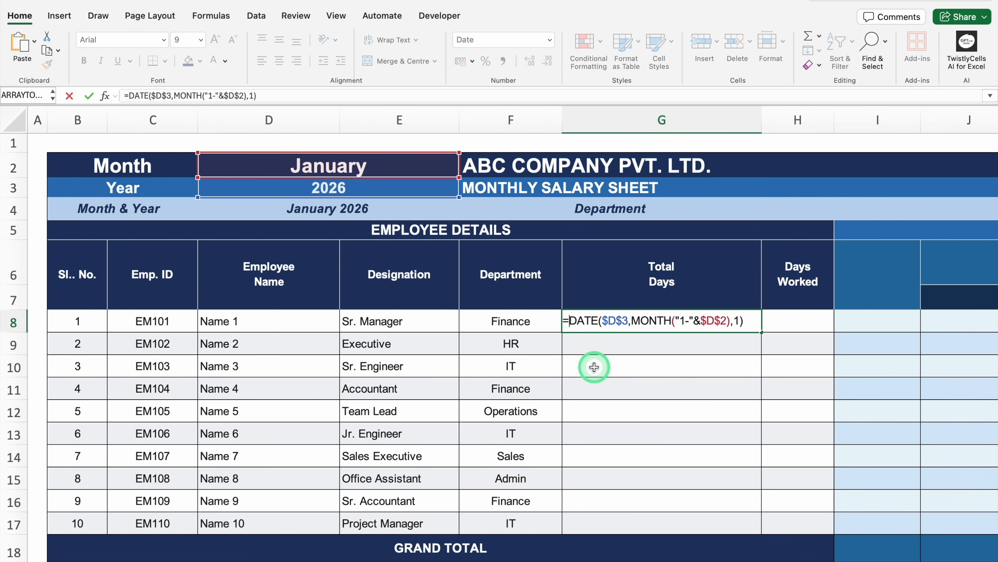
type("EOM")
double_click(606, 353)
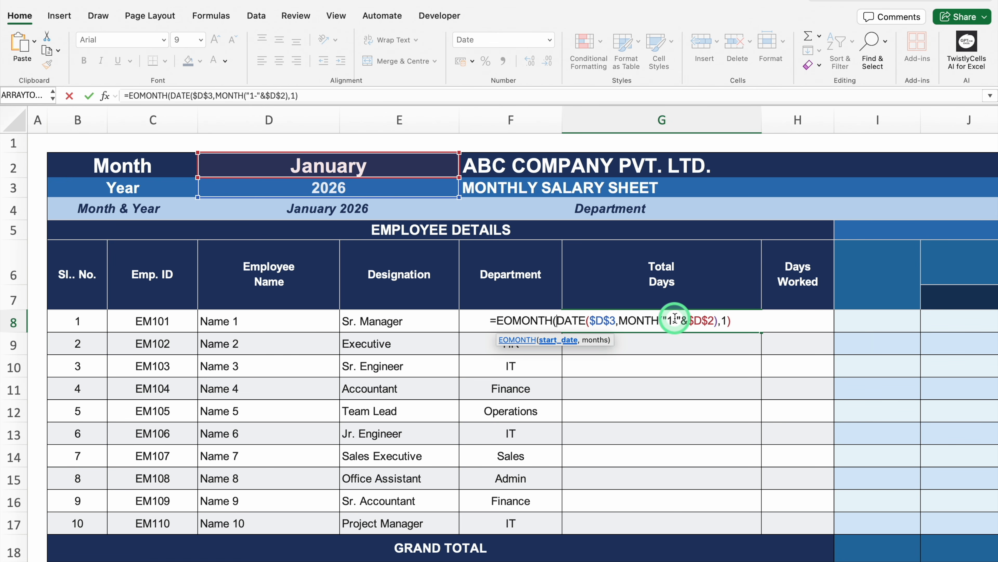
left_click(740, 321)
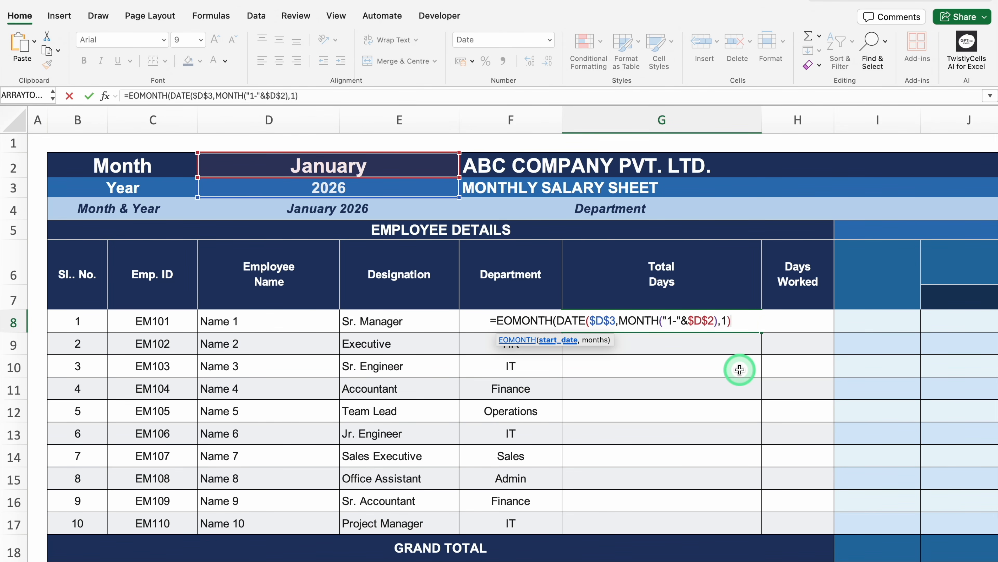
type(",0")
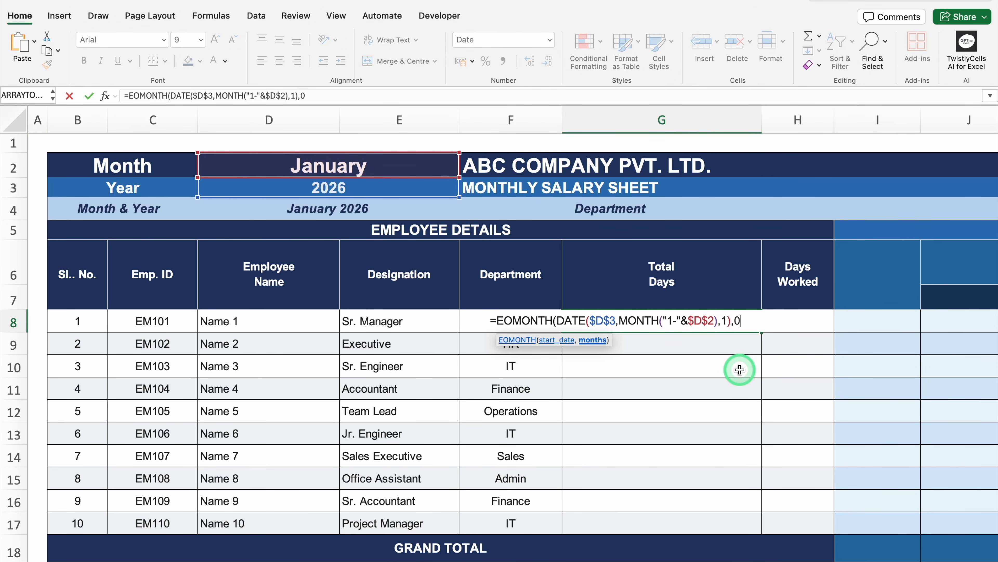
type(")")
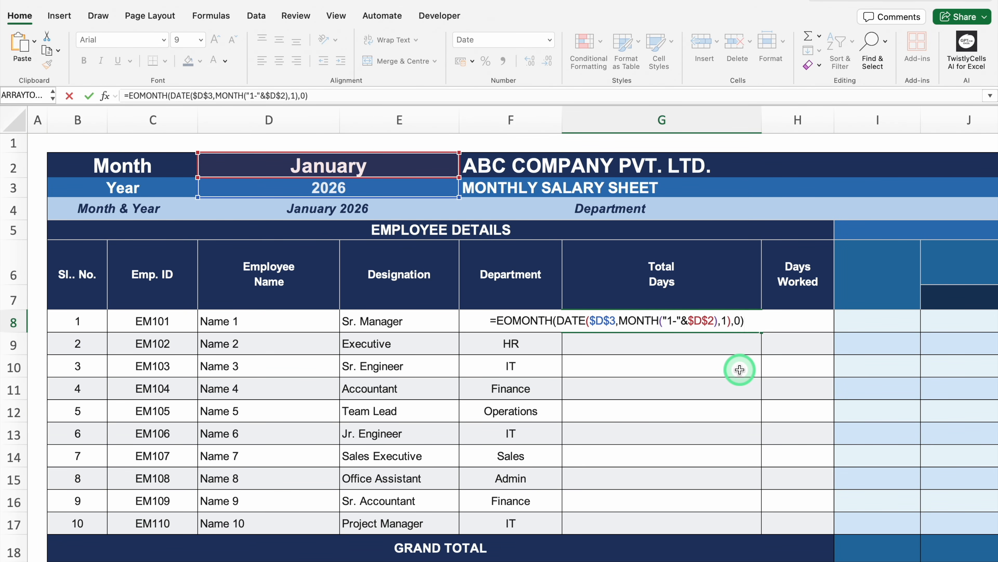
key("ctrl+Return")
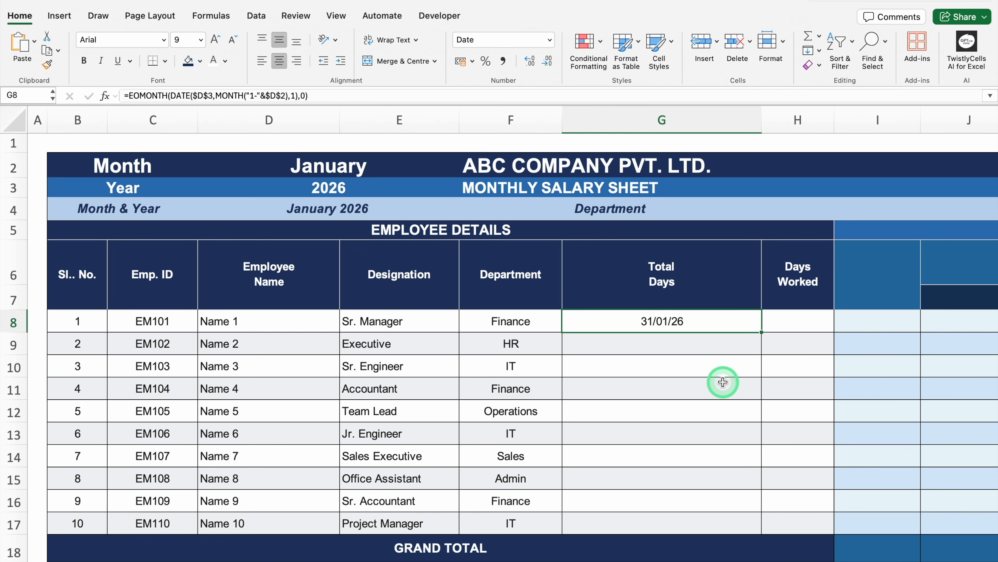
Step: Wrap the EOMONTH formula in G8 in a DAY function: =DAY(EOMONTH(DATE($D$3,MONTH("1-"&$D$2),1),0))
double_click(695, 322)
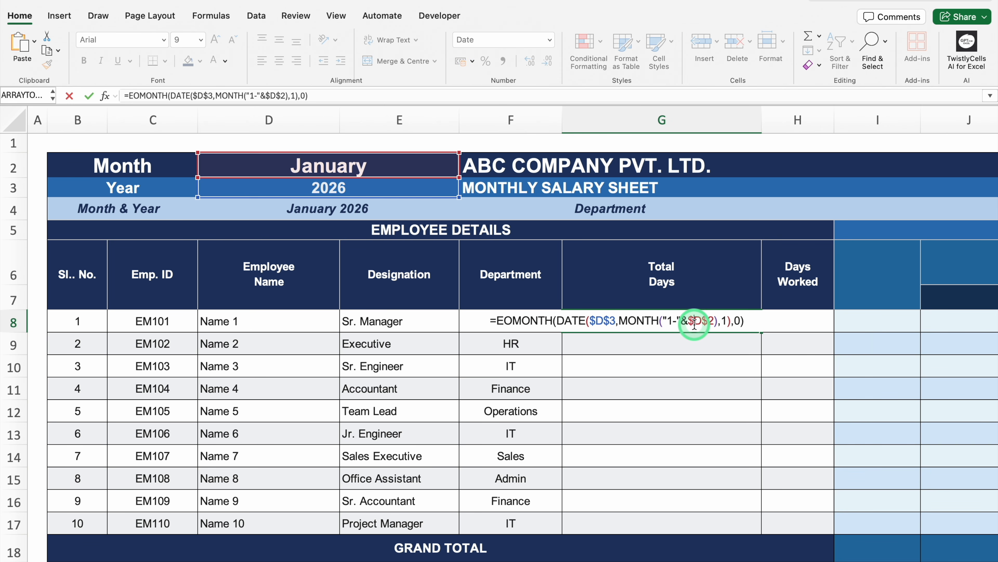
left_click(496, 321)
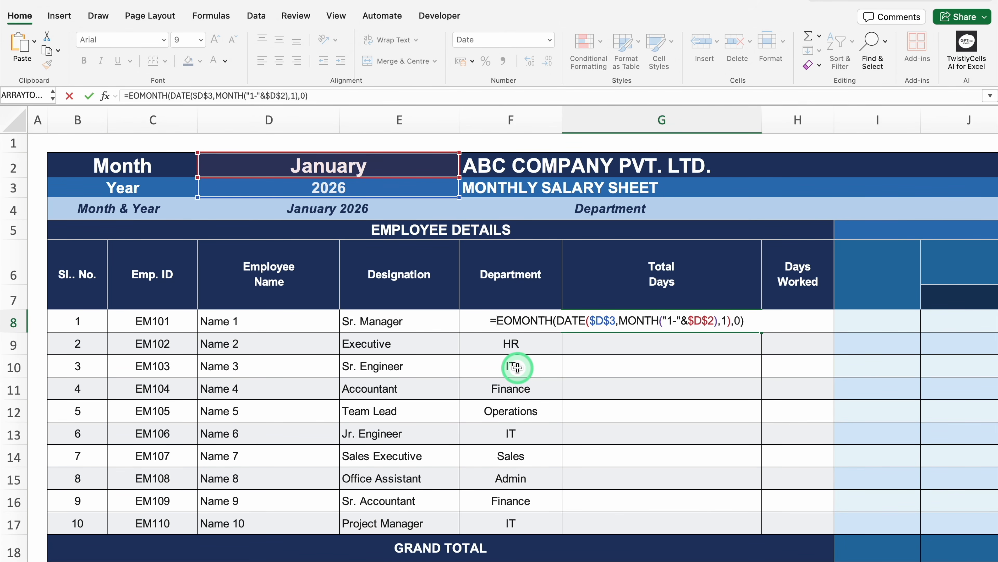
type("DAY(")
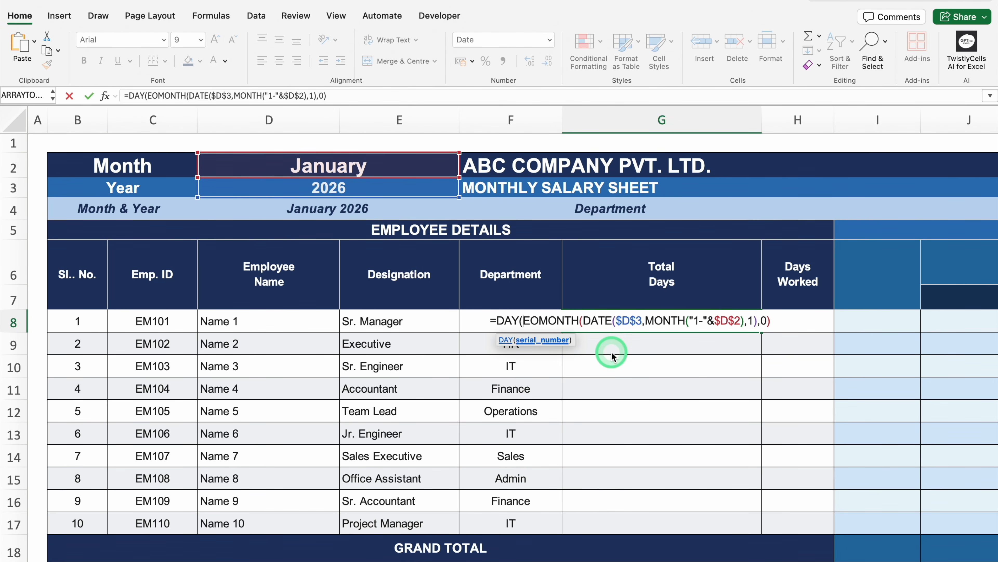
left_click(773, 319)
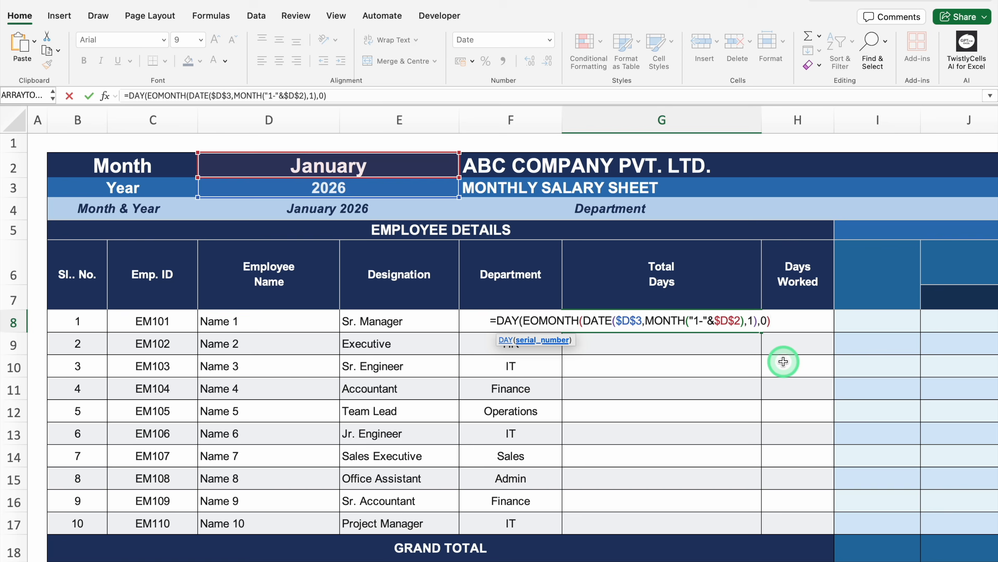
type(")")
key("Return")
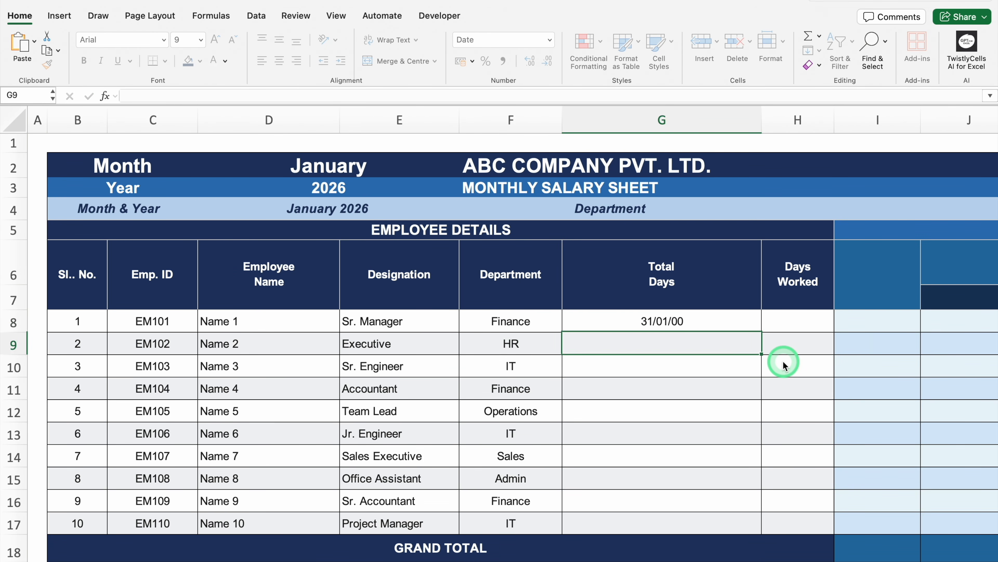
Step: Format the Total Days cell G8 as Number with 0 decimal places
key("Up")
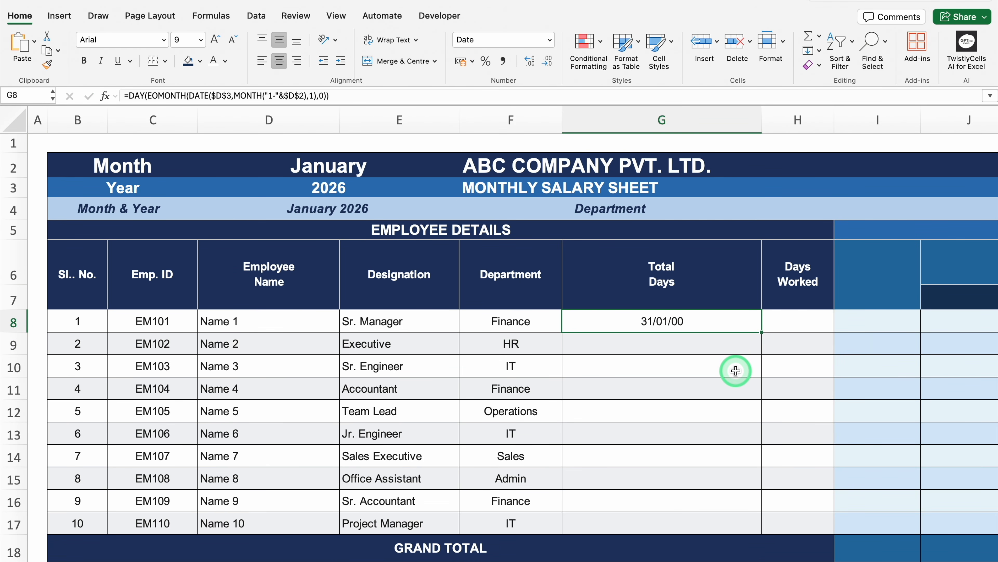
key("super+1")
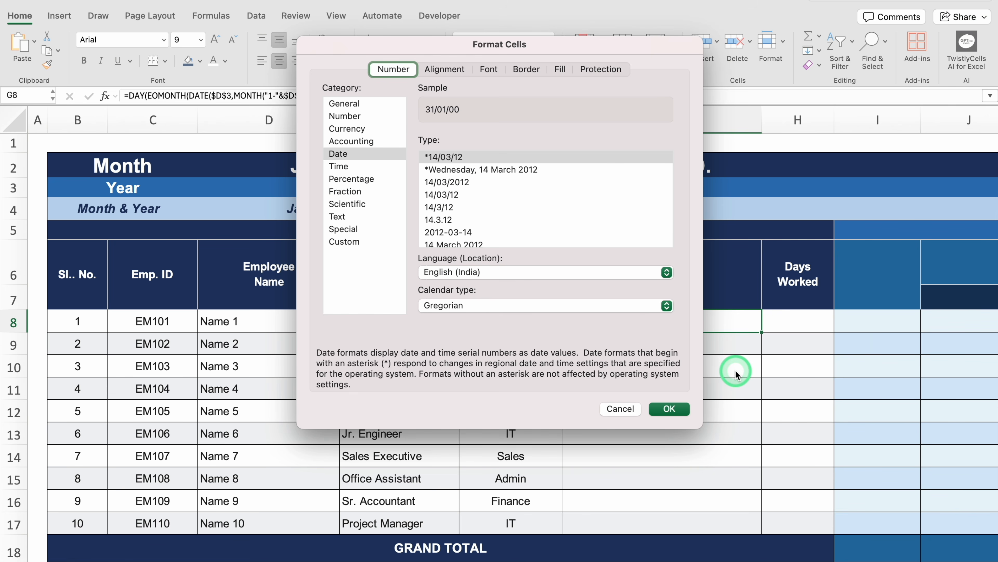
left_click(372, 117)
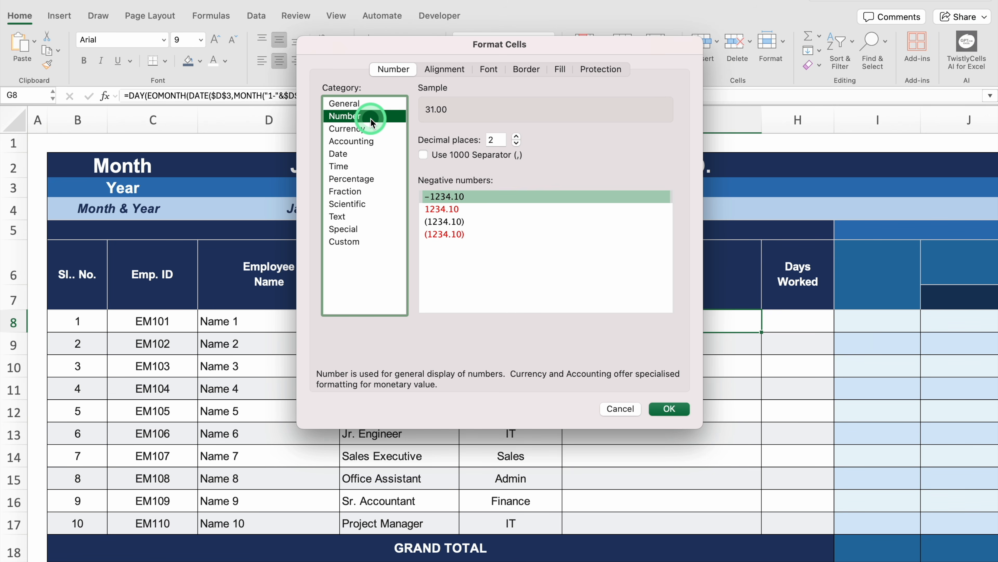
left_click(517, 144)
left_click(517, 144)
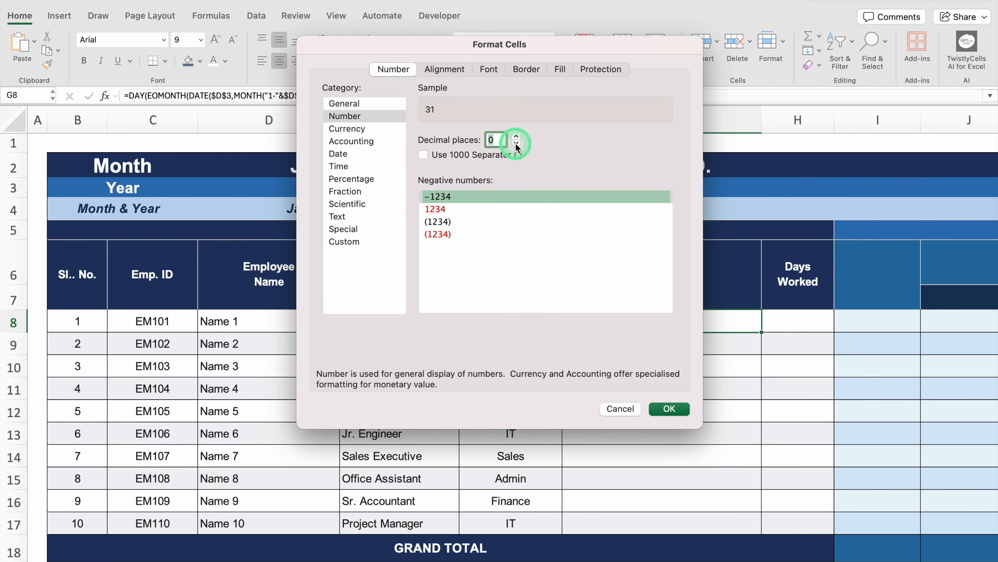
left_click(670, 409)
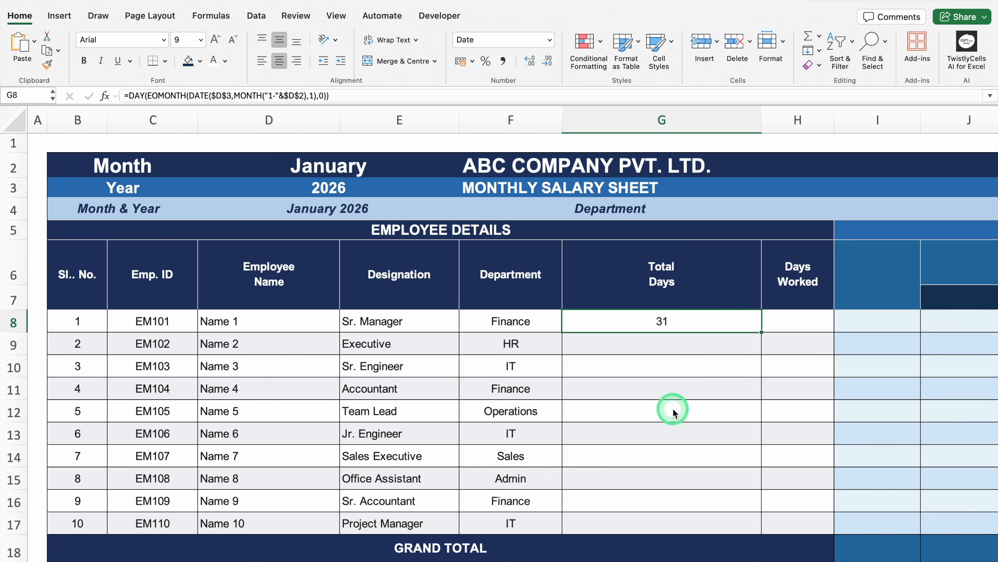
left_click(706, 326)
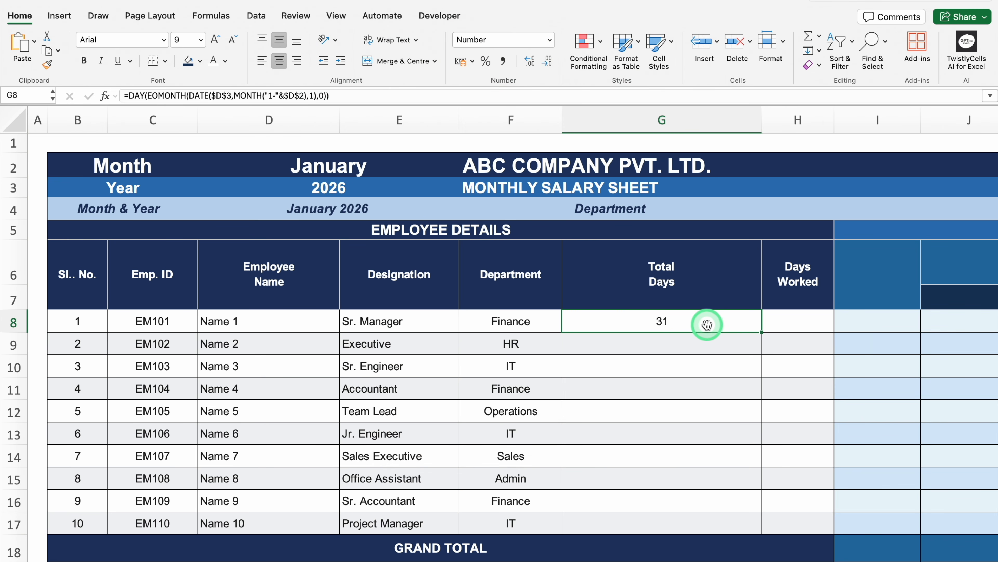
Step: Test the Total Days formula by setting the month in D2 to Feb, and undo that change
left_click(352, 172)
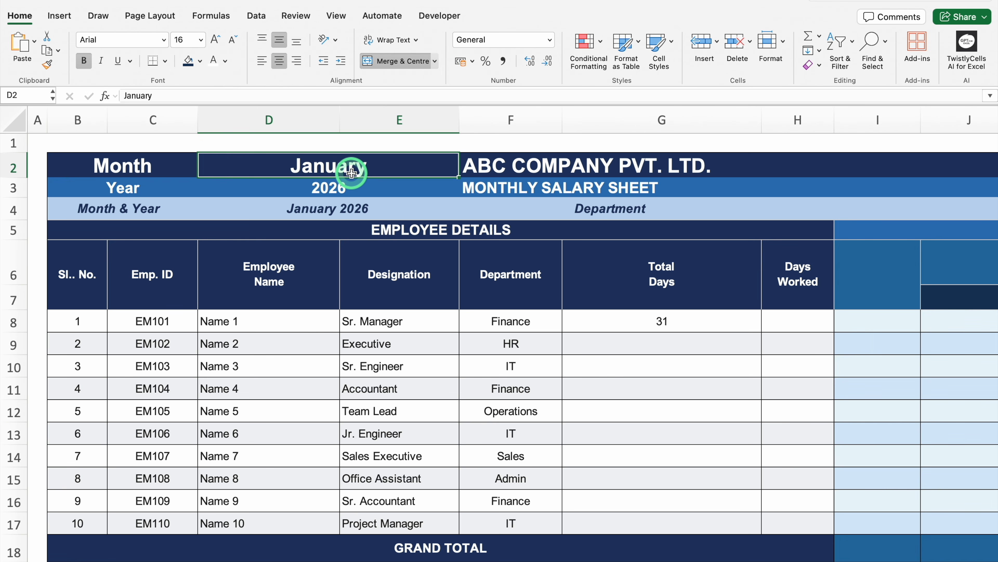
type("Feb")
key("Return")
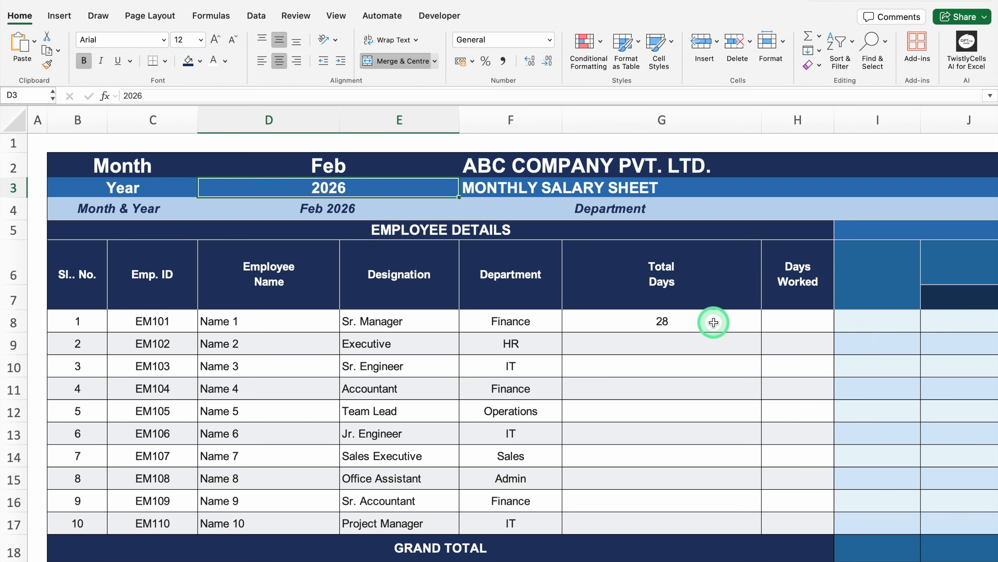
key("ctrl+z")
Step: Copy the Total Days formula from G8 down to G17 and narrow column G to fit its values
left_click(727, 322)
left_click_drag(762, 332, 753, 536)
left_click_drag(761, 120, 639, 137)
Step: Fill Days Worked H8:H17 with 31, except 29 for the Accountant in H11 and 24 for the Sales Executive in H14
left_click(670, 316)
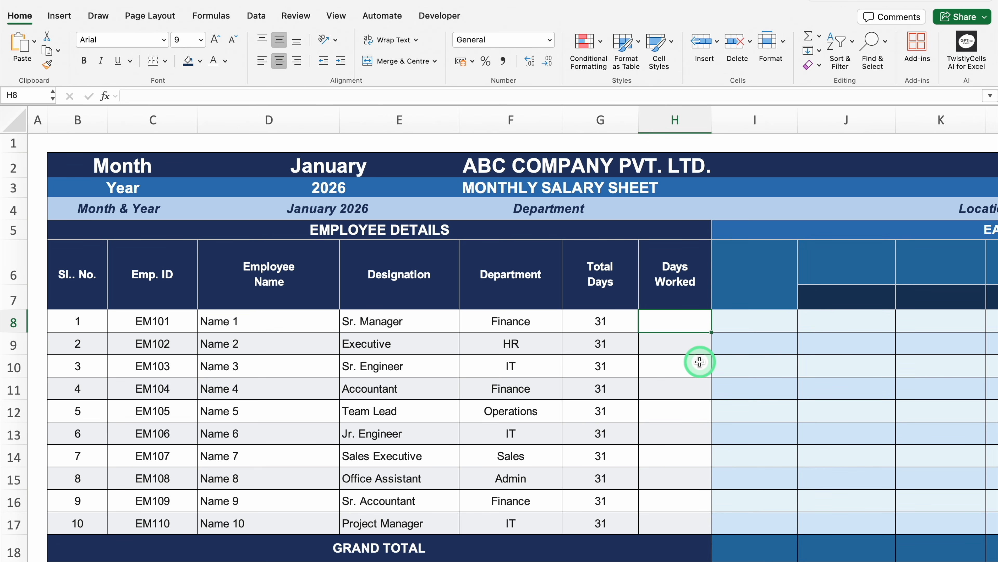
type("31")
key("Return")
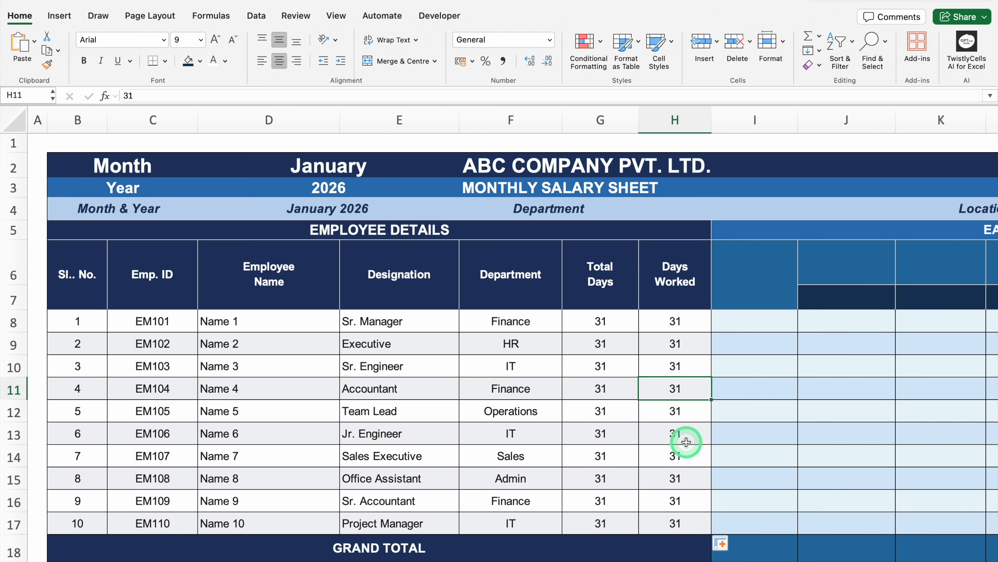
type("29")
key("Return")
left_click(686, 446)
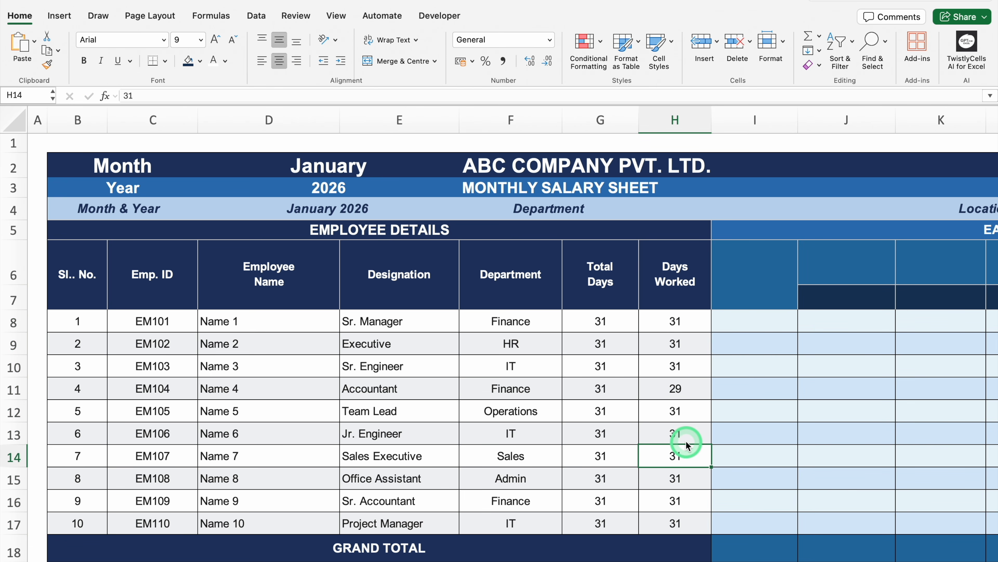
type("24")
key("Return")
Step: Enter the Earnings headers "Basic Salary" in I6, "Basic Salary" over "1 Day" in J6:J7, "DA" in K6 and "HRA" in L6
scroll(459, 557, "right", 6)
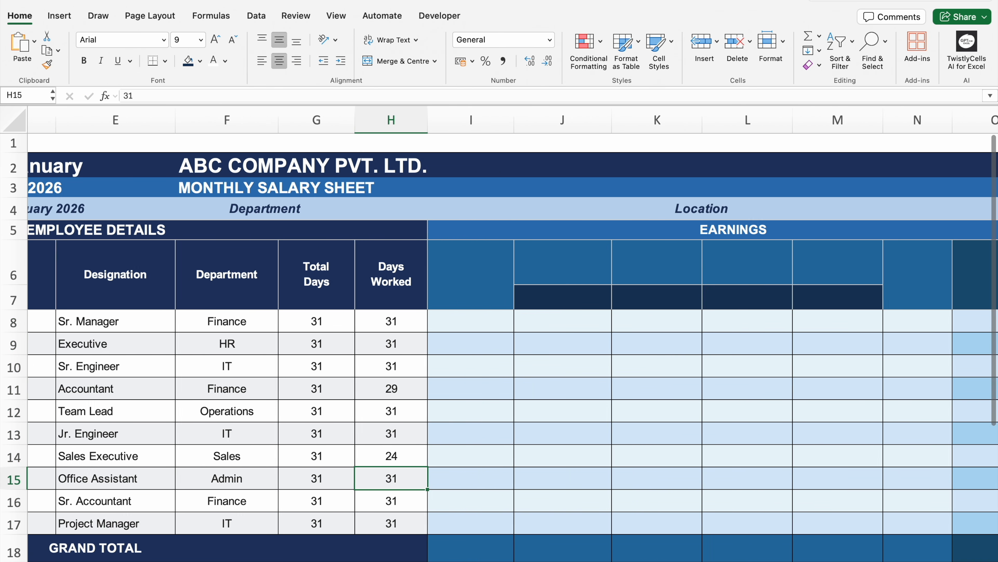
left_click(423, 271)
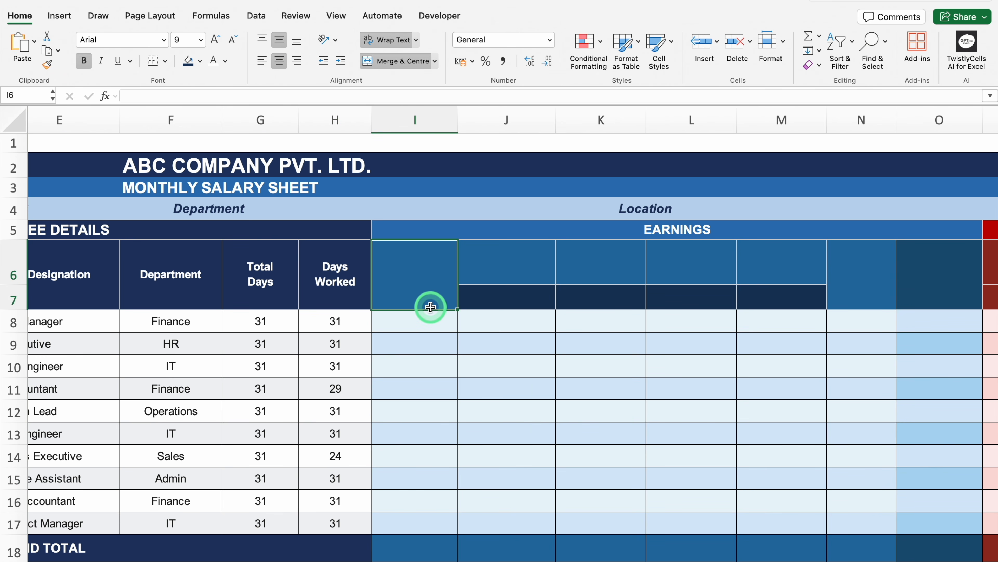
type("Basic Salary")
key("Tab")
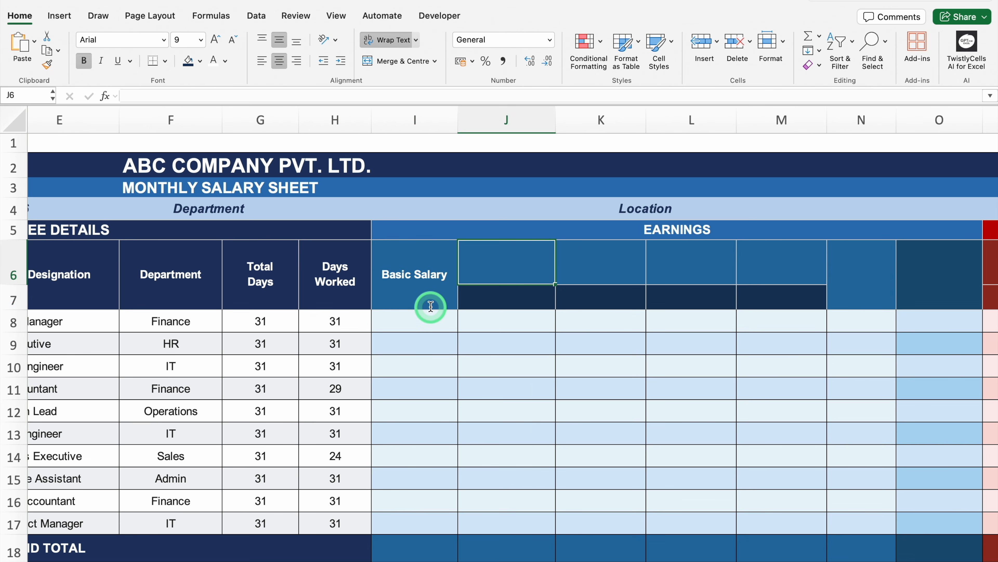
left_click(591, 267)
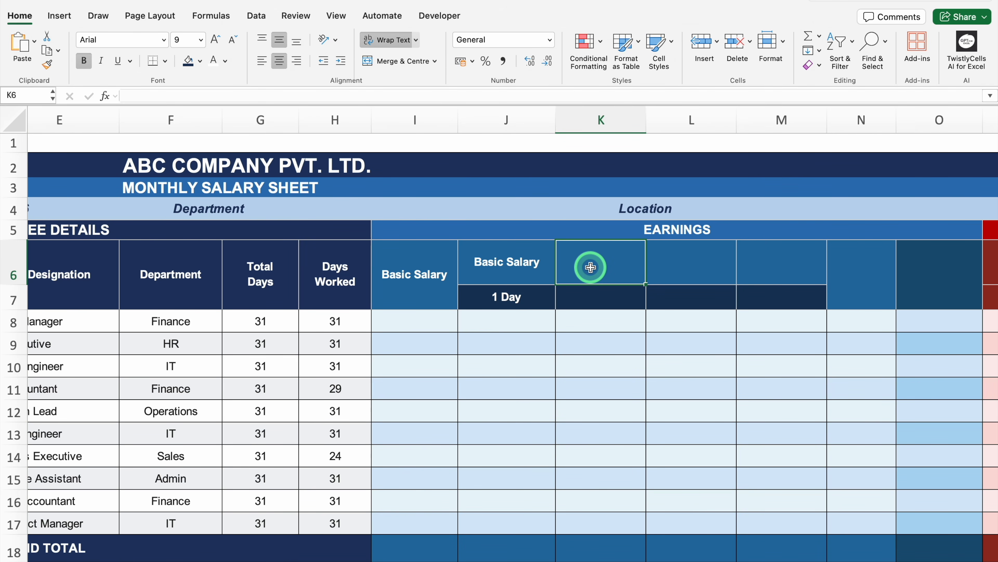
type("DA")
key("Tab")
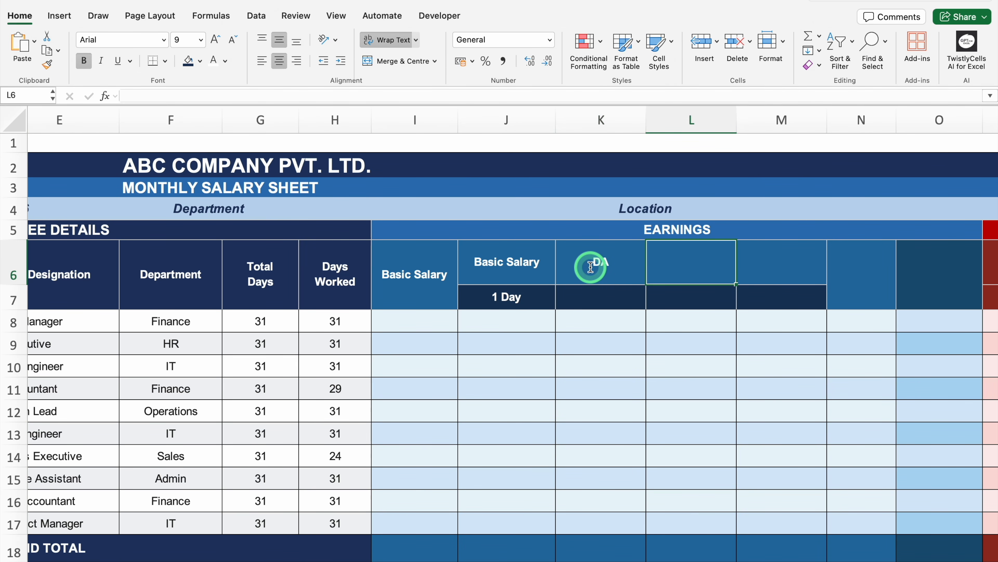
type("HRA")
key("Tab")
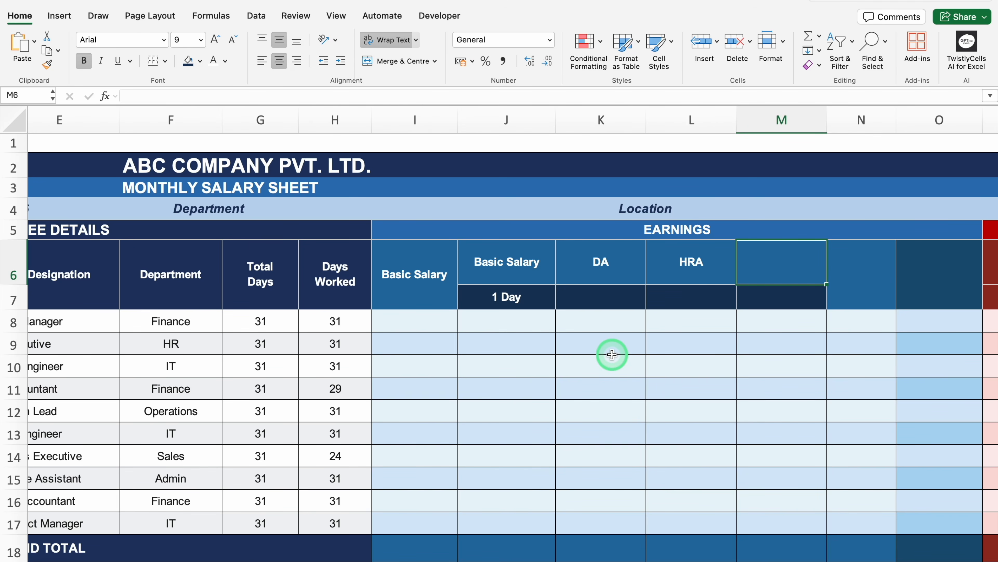
Step: Enter the remaining Earnings headers "Special Allow" in M6, "Other Allow" in N6 and "Gross Salary" in O6
type("Special Allow")
key("Tab")
type("Other Allow")
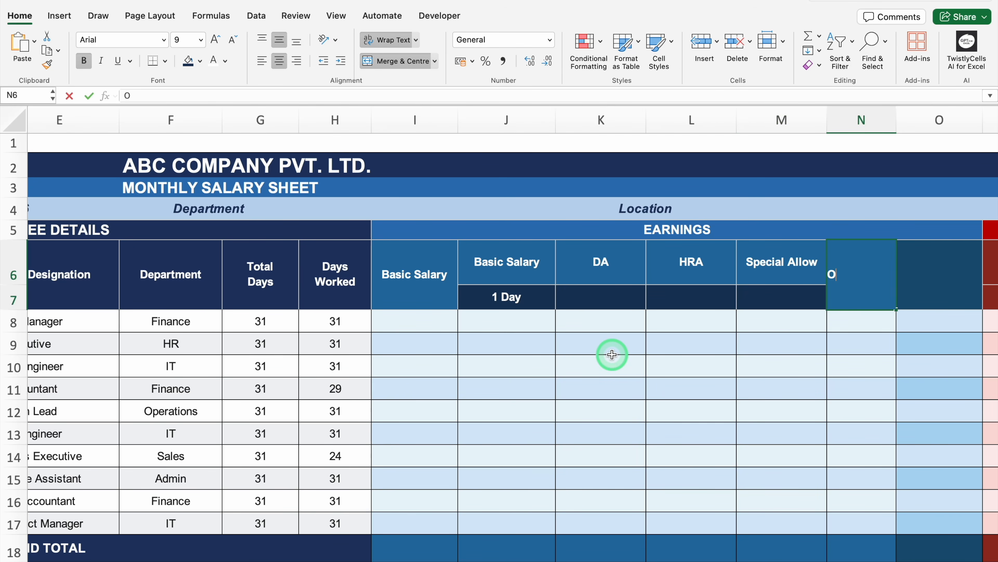
key("Tab")
type("Gross Salary")
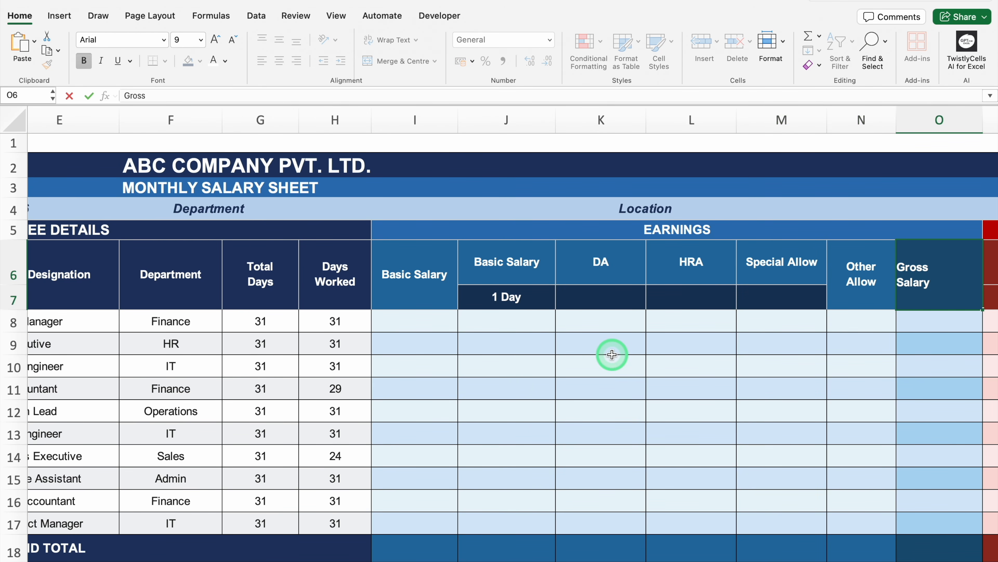
Step: Paste the copied basic salaries, 55000 first and 60000 last, into I8:I17 and enter the one-day salary formula =I8/G8 in J8
left_click(429, 322)
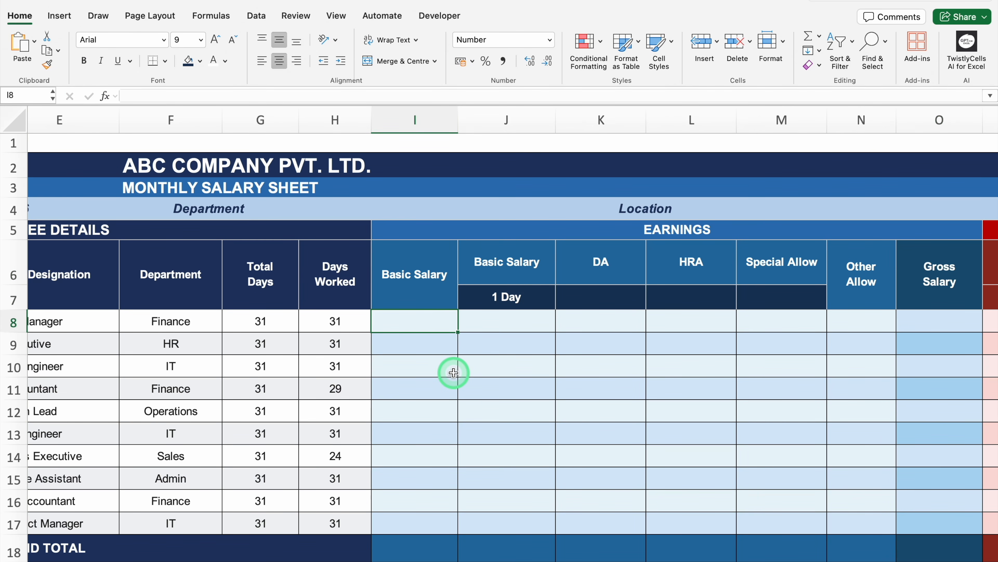
key("super+v")
left_click(511, 325)
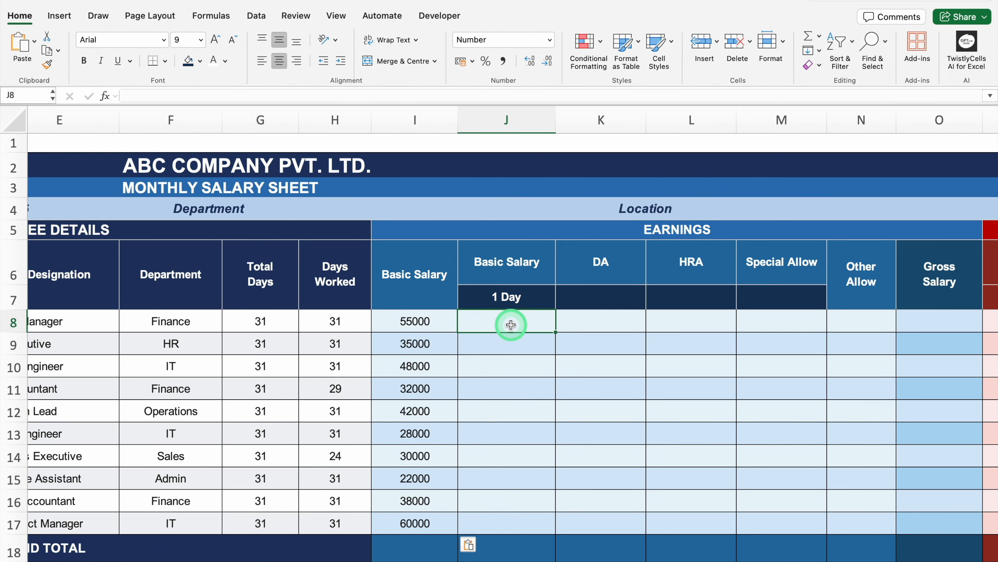
type("=")
left_click(430, 320)
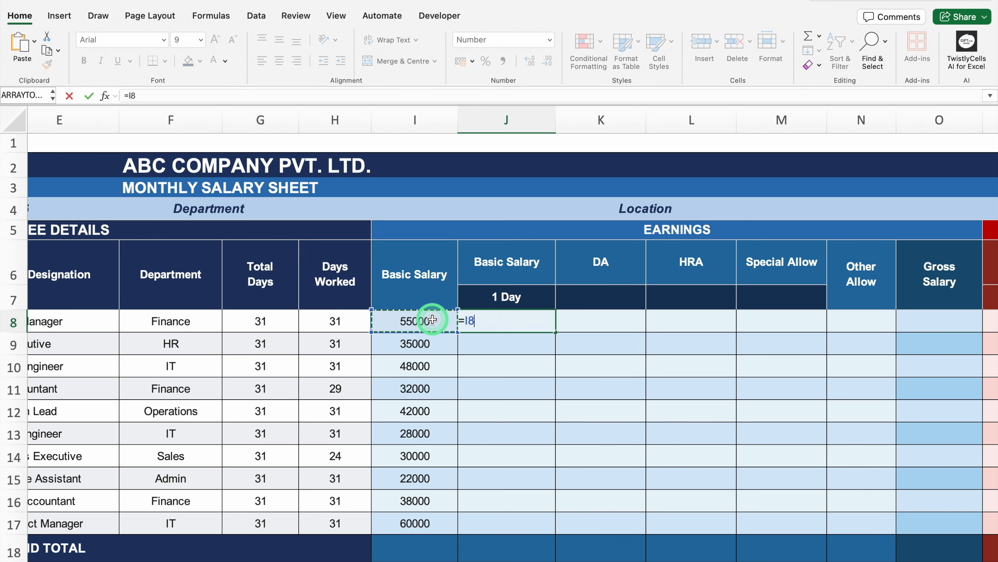
type("/")
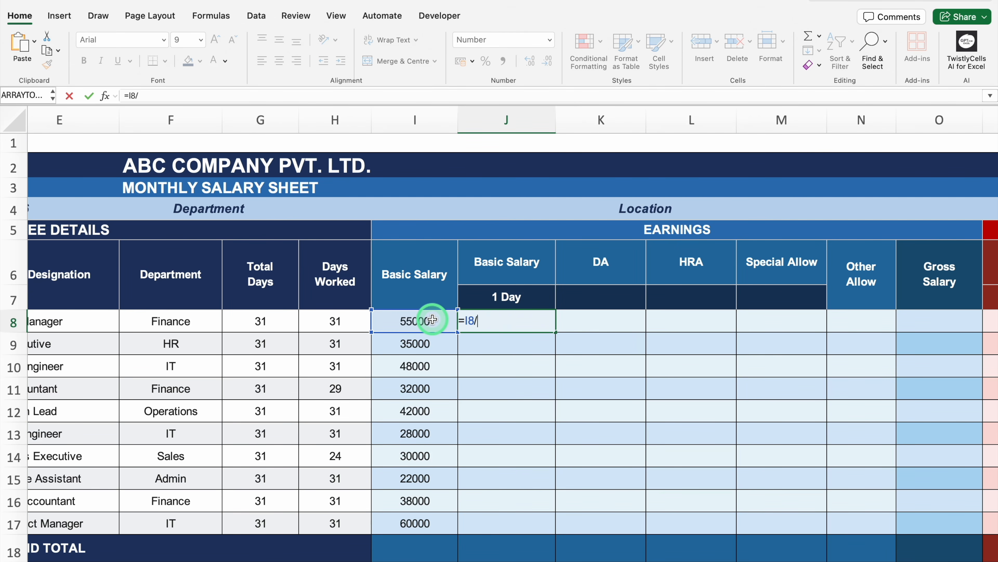
left_click(282, 321)
key("Return")
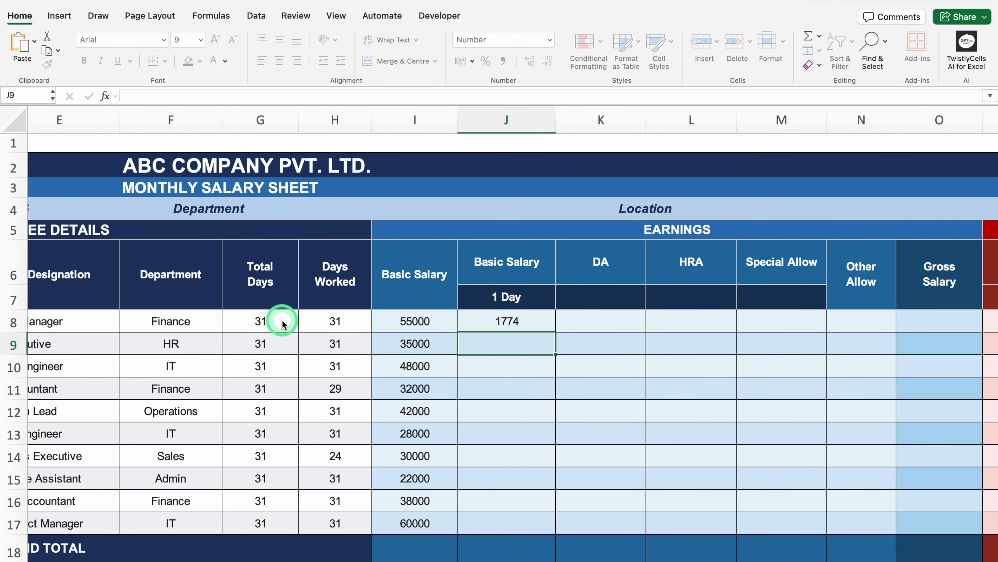
Step: Fill the one-day salary formula from J8 down to J17 and look up the allowance percentages in the Statutory Rates & Assumptions table
left_click_drag(511, 327, 519, 528)
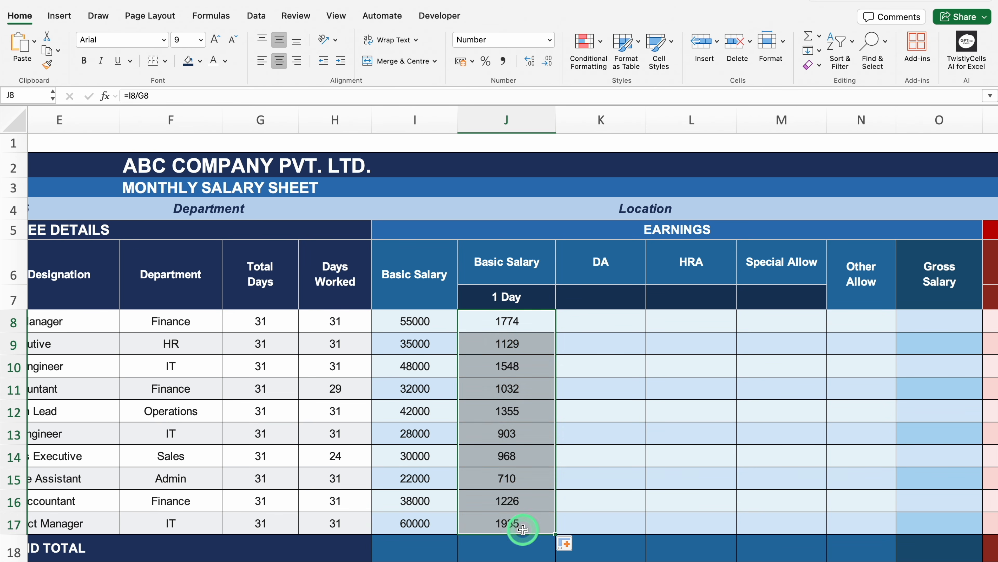
left_click(590, 326)
left_click_drag(992, 185, 989, 350)
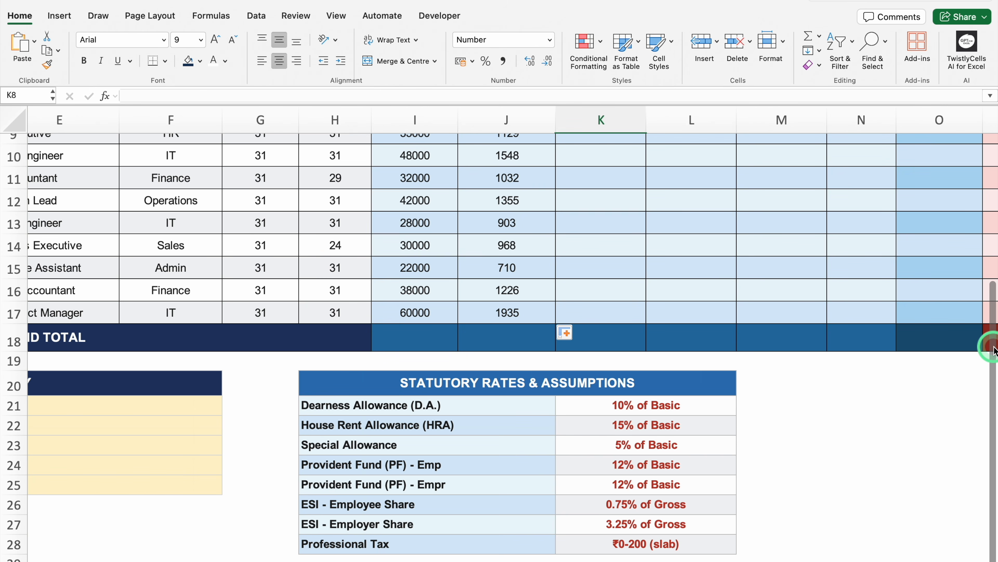
left_click_drag(992, 348, 992, 173)
Step: Enter the allowance rates below the Earnings headers: 10% for DA in K7, 15% for HRA in L7 and 5% for Special Allow in M7
left_click(599, 300)
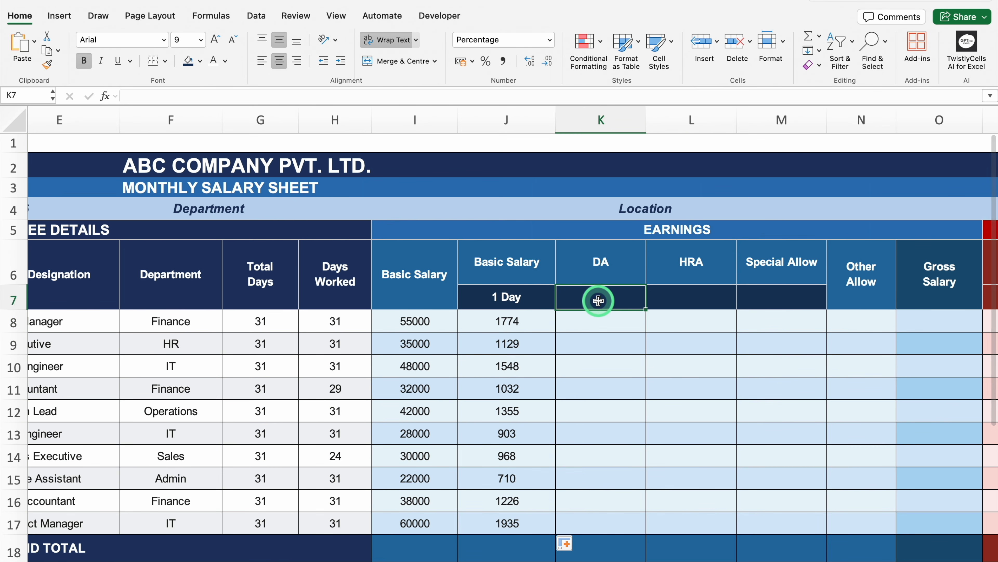
type("10")
key("Tab")
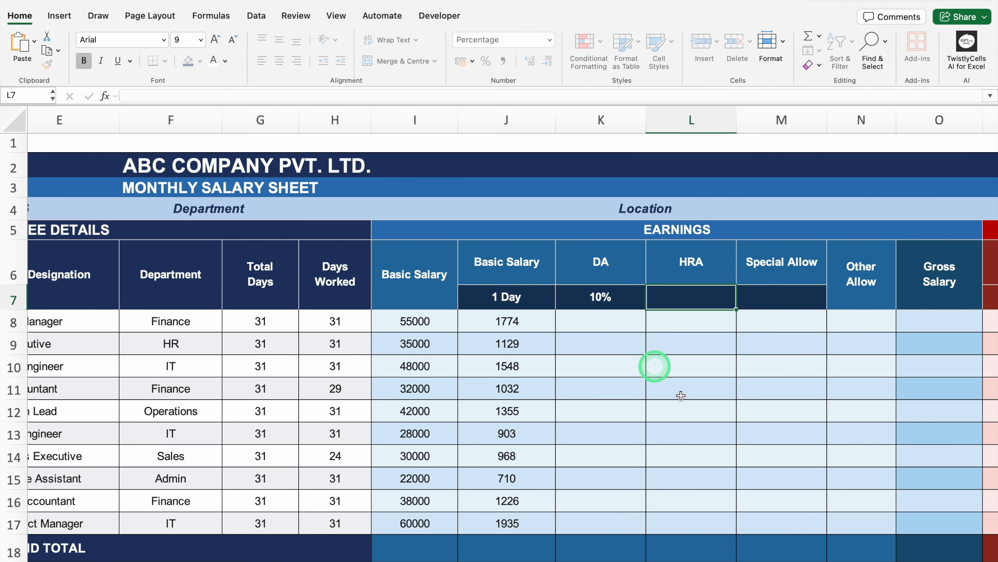
type("15")
key("Tab")
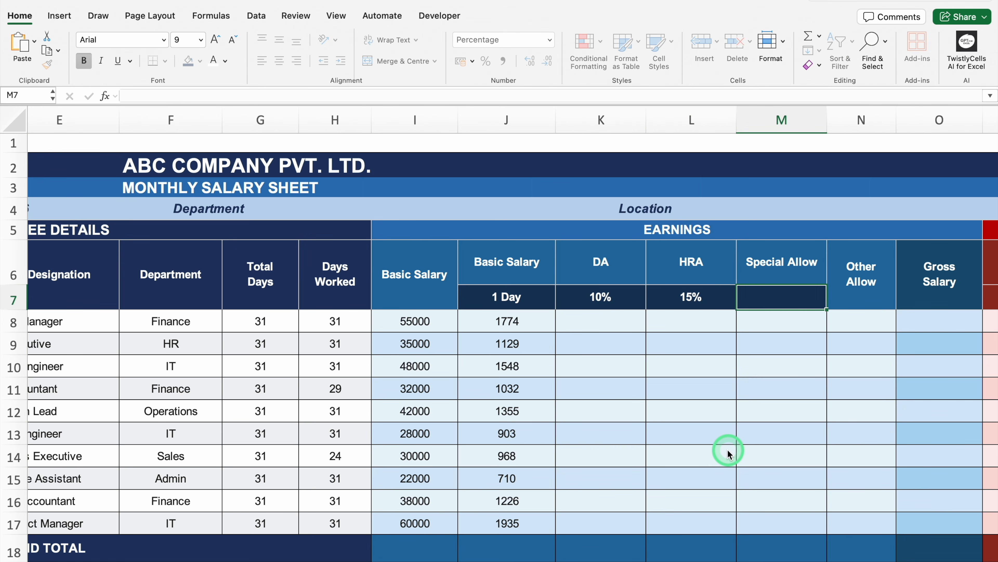
type("5")
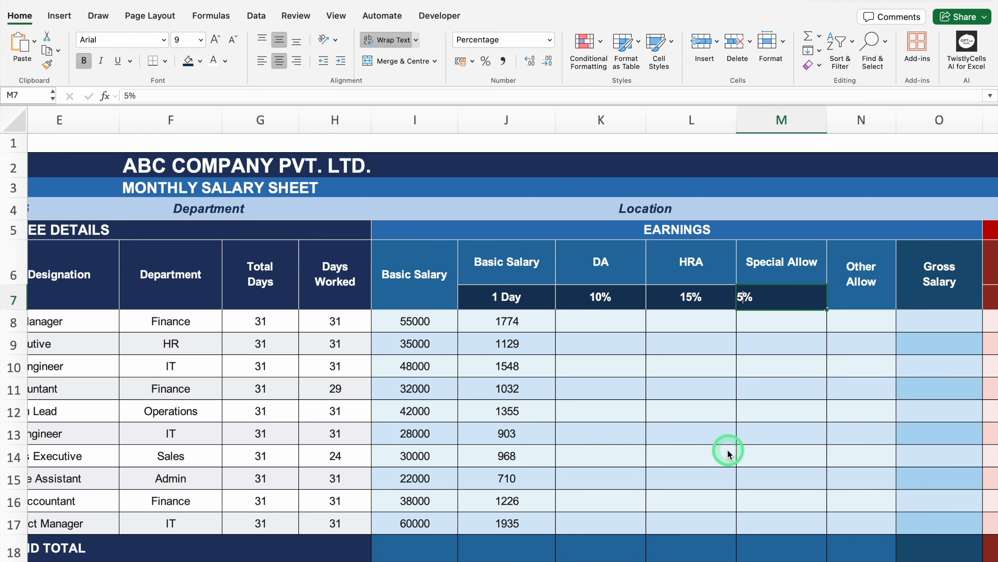
key("Tab")
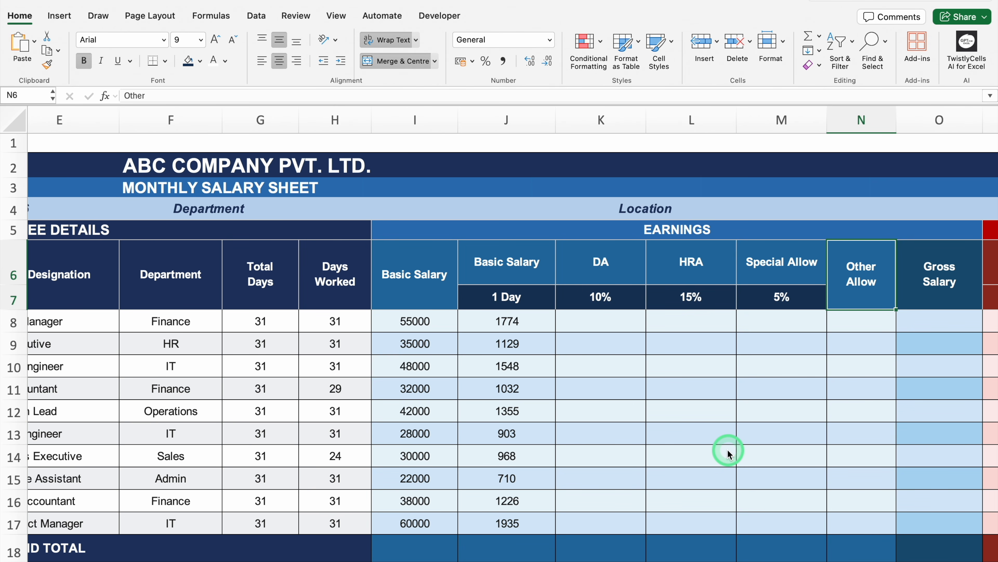
key("Return")
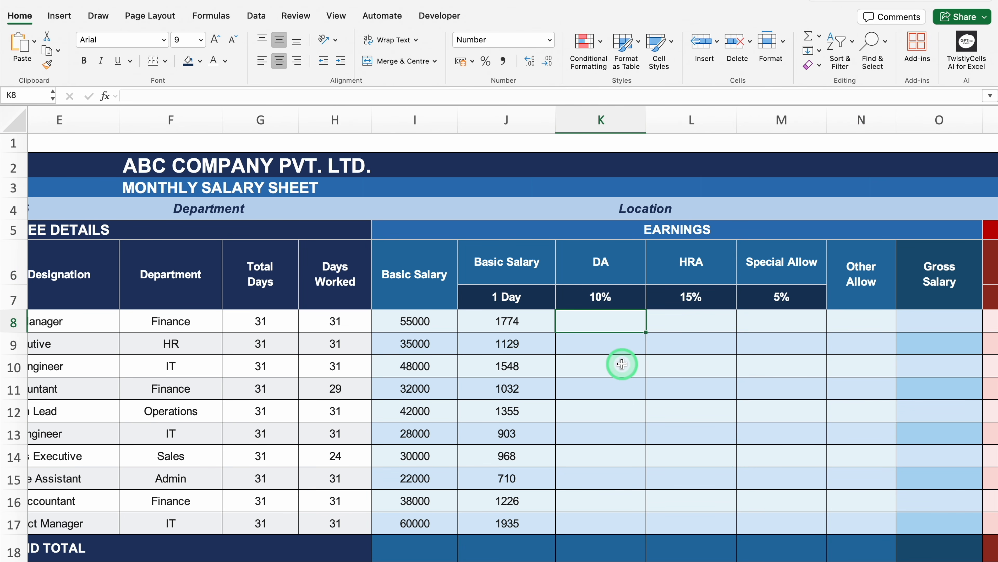
Step: Widen the DA column and enter the formula =$J8*H8 in K8, multiplying one-day salary by days worked
left_click_drag(646, 118, 812, 144)
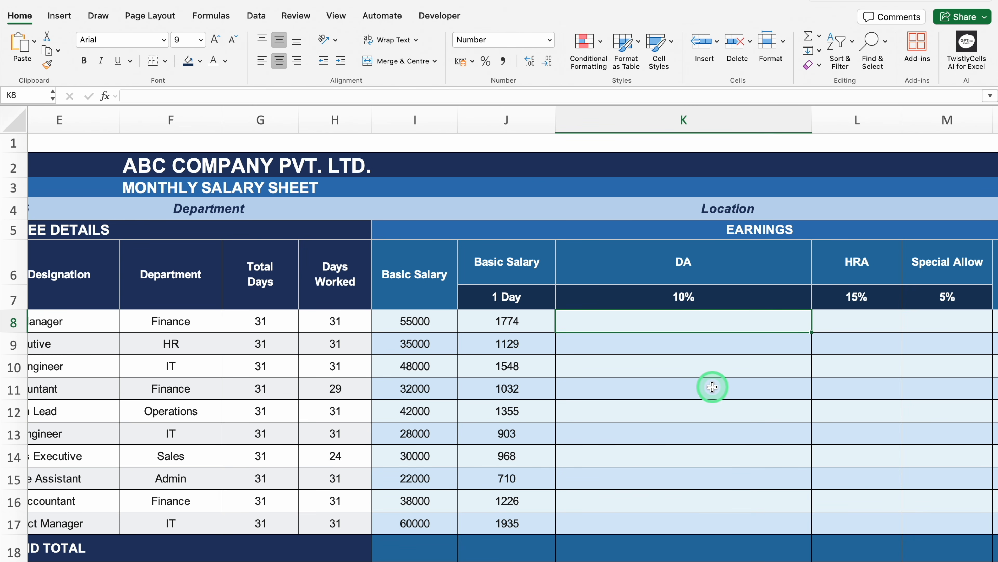
type("=")
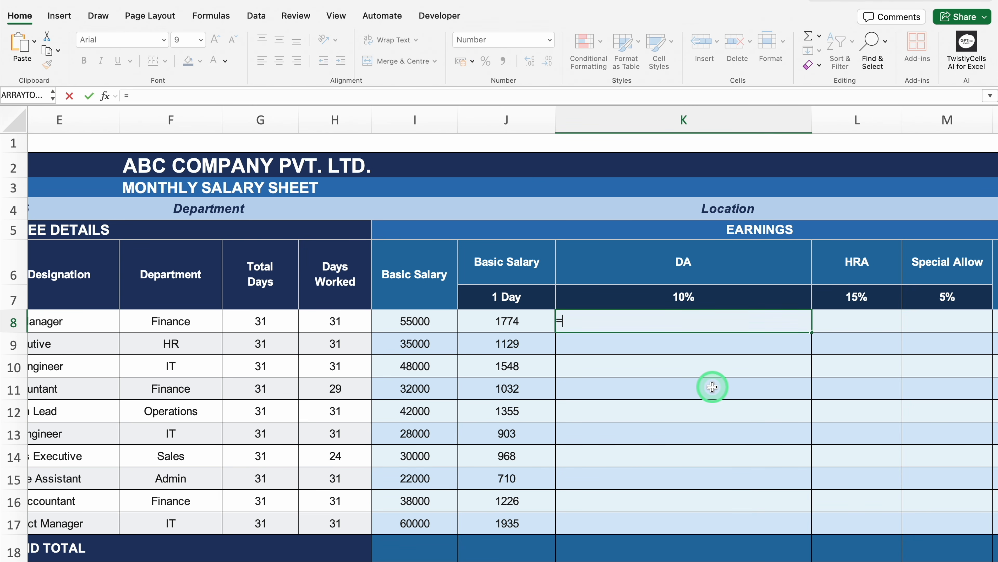
left_click(519, 320)
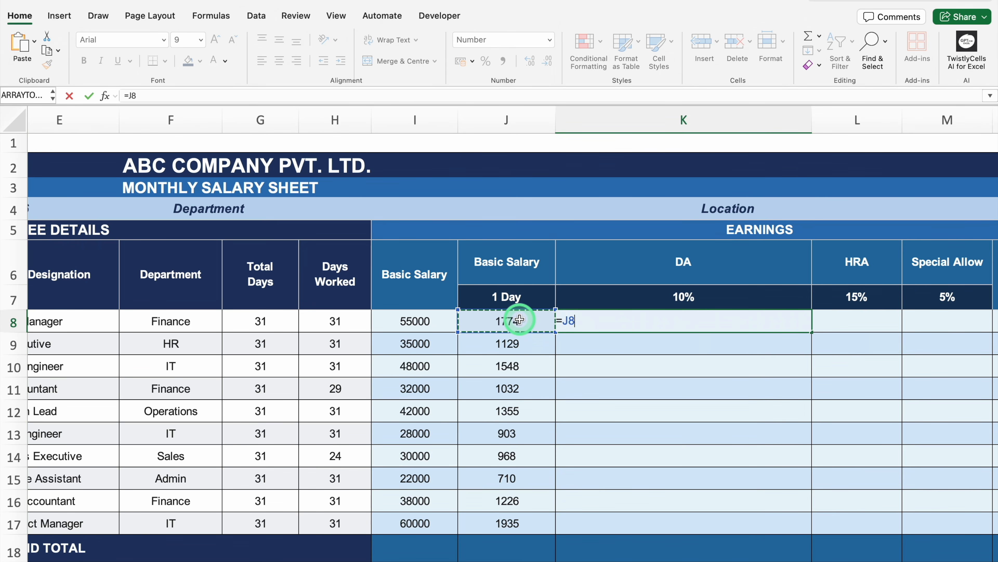
key("F4")
key("F4")
key("F4")
left_click(345, 321)
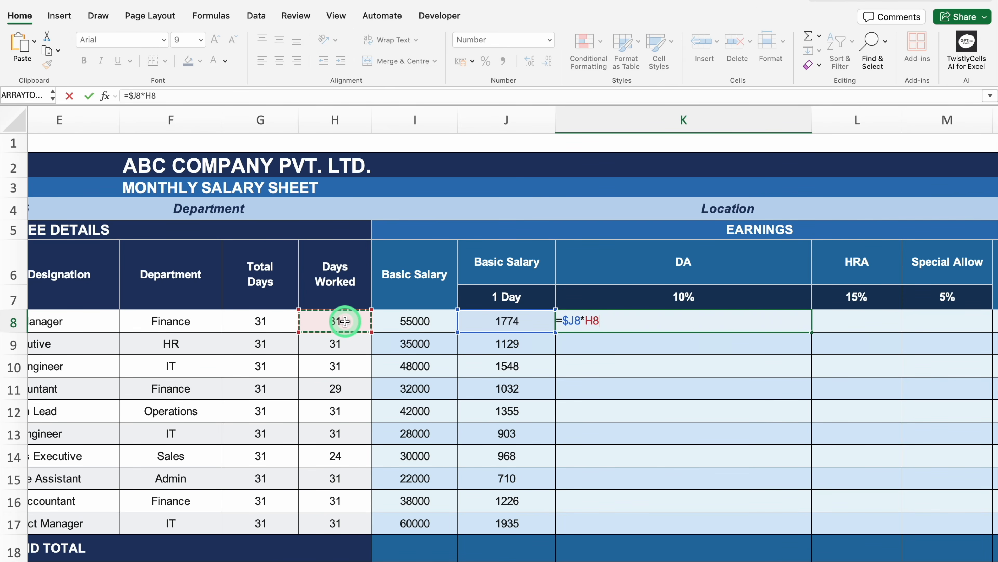
key("Return")
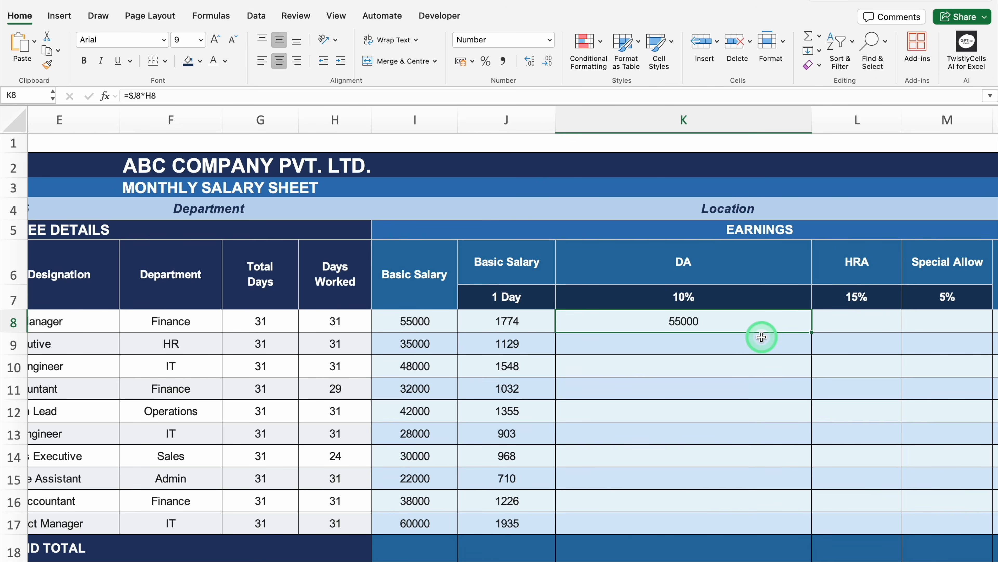
Step: Extend the DA formula in K8 with the rate, making it =($J8*H8)*K$7
double_click(744, 321)
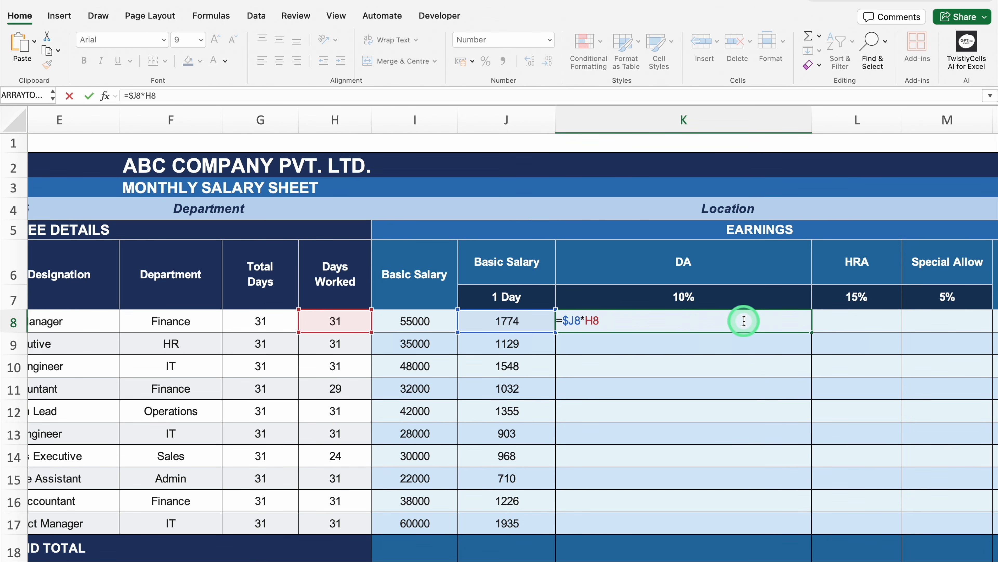
left_click(562, 321)
type("(")
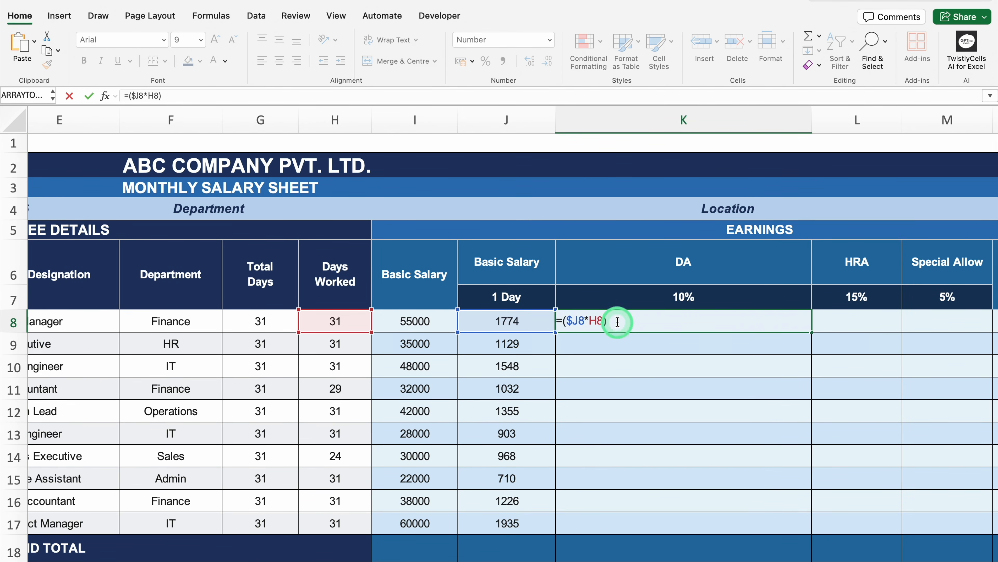
left_click(607, 321)
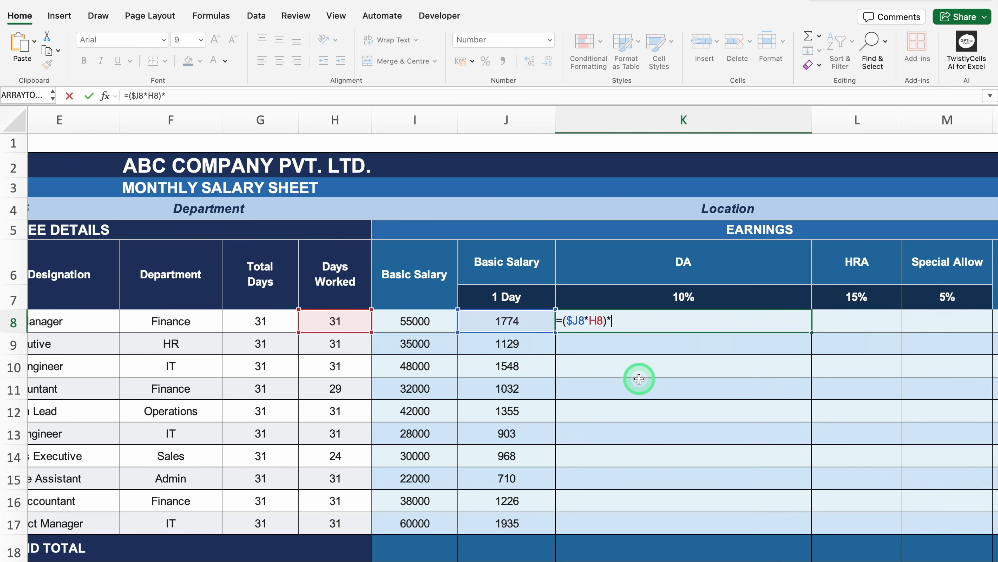
type("*")
left_click(645, 295)
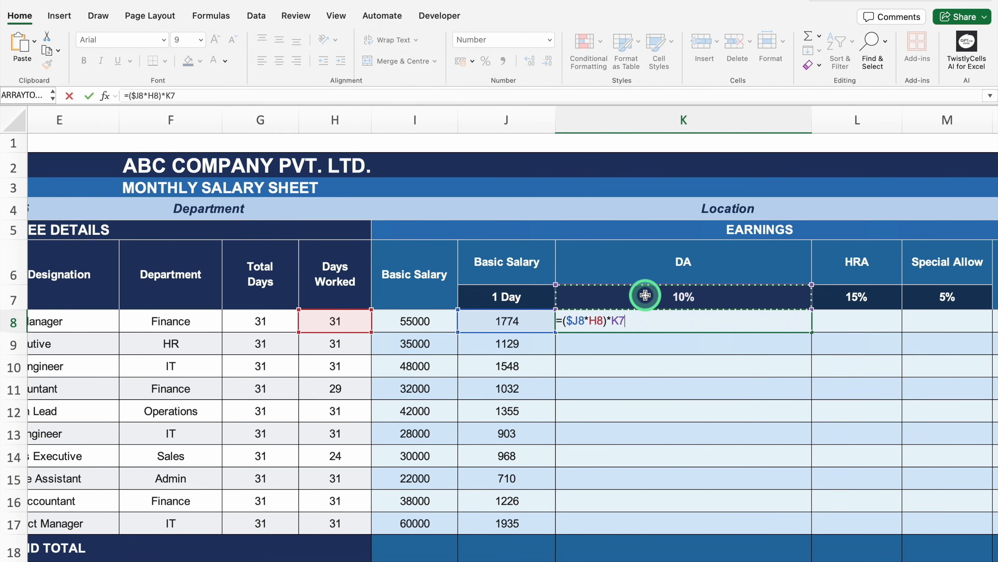
key("F4")
key("F4")
key("Return")
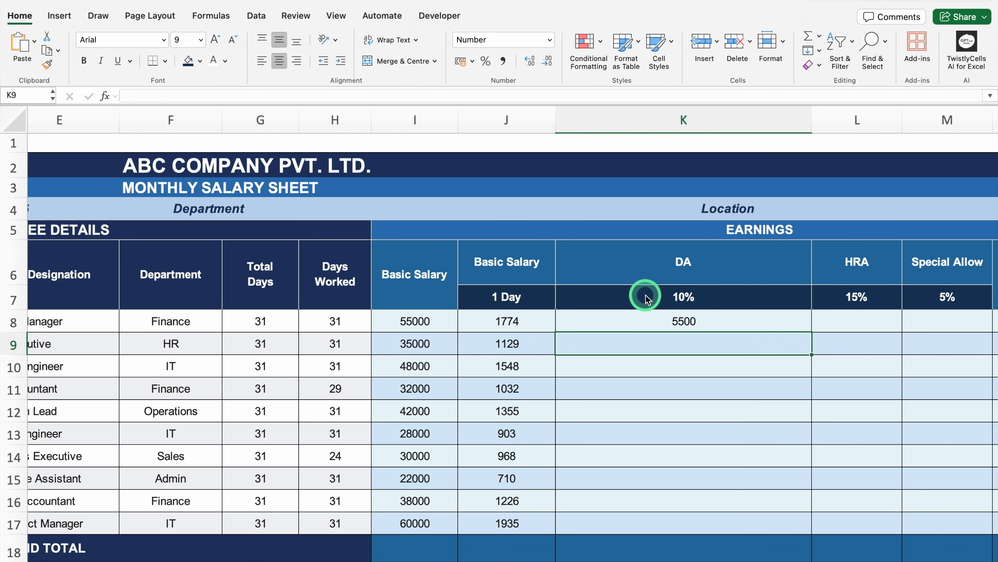
Step: Lock column H in the K8 formula and wrap it in IFERROR, giving =IFERROR(($J8*$H8)*K$7,"")
double_click(711, 319)
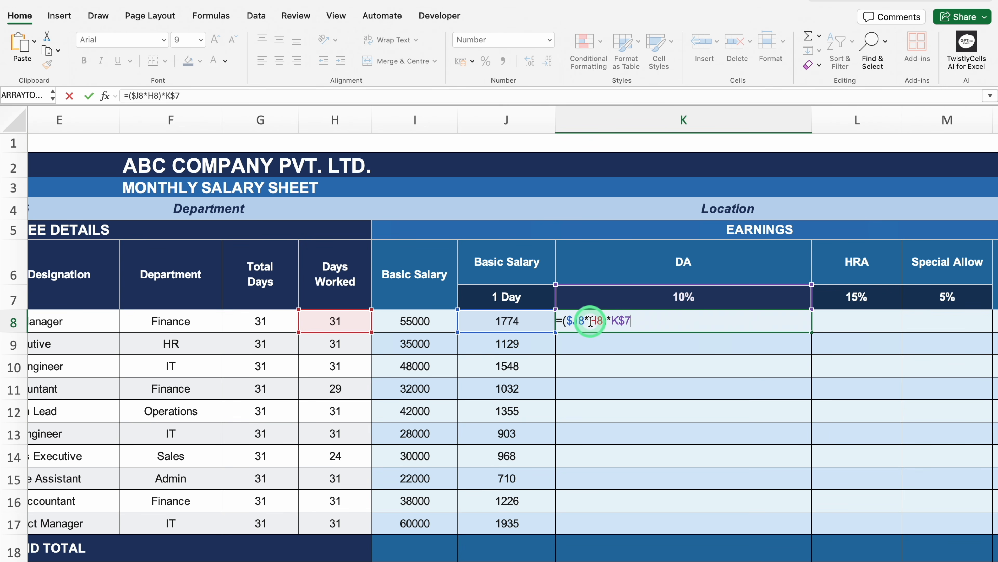
type("$")
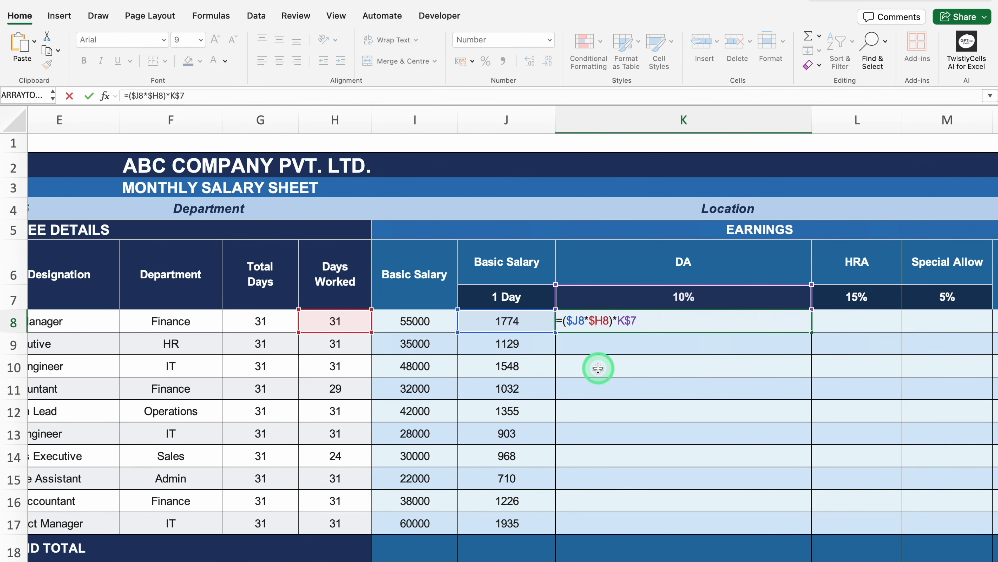
left_click(564, 319)
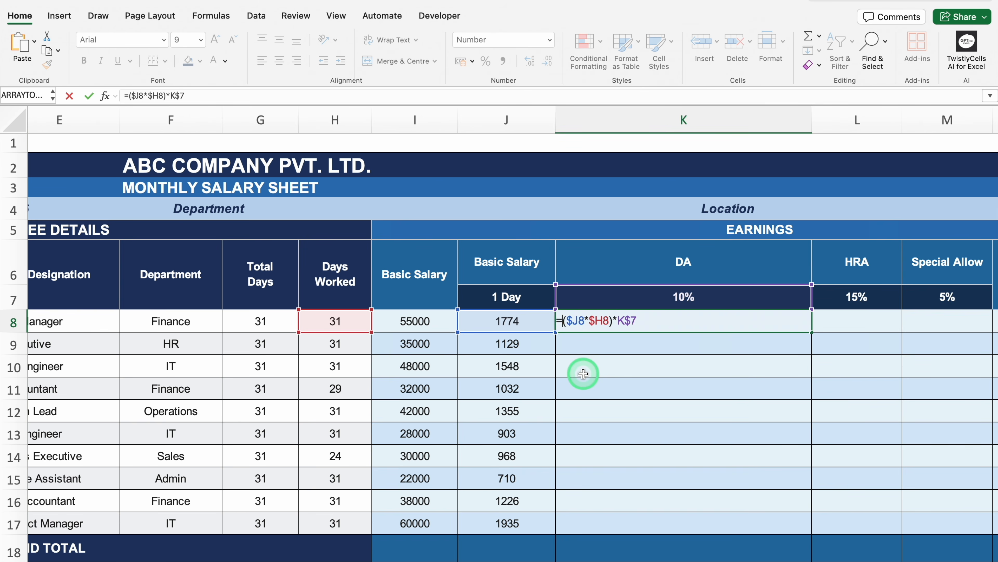
type("IFE")
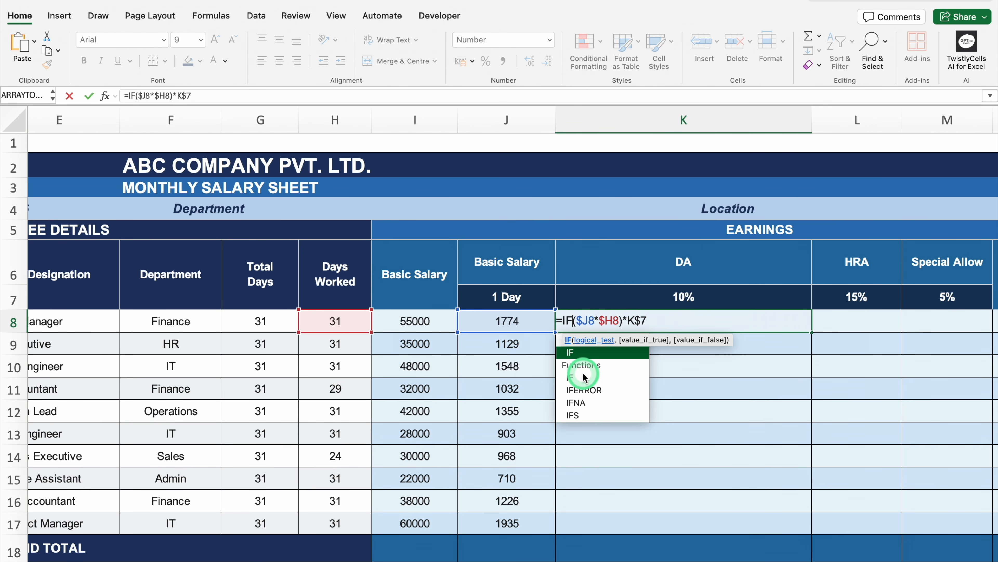
double_click(596, 353)
left_click(693, 321)
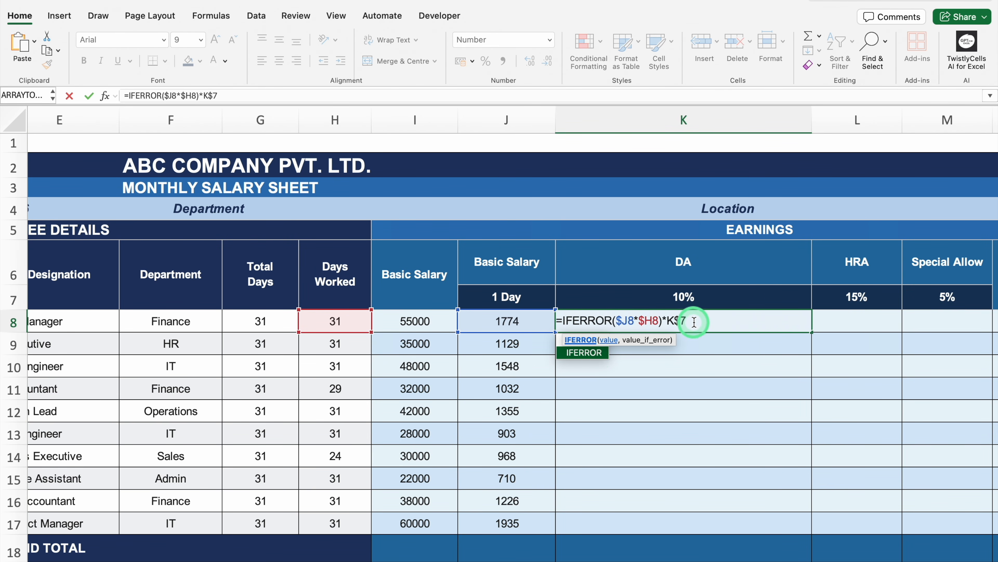
type(",")
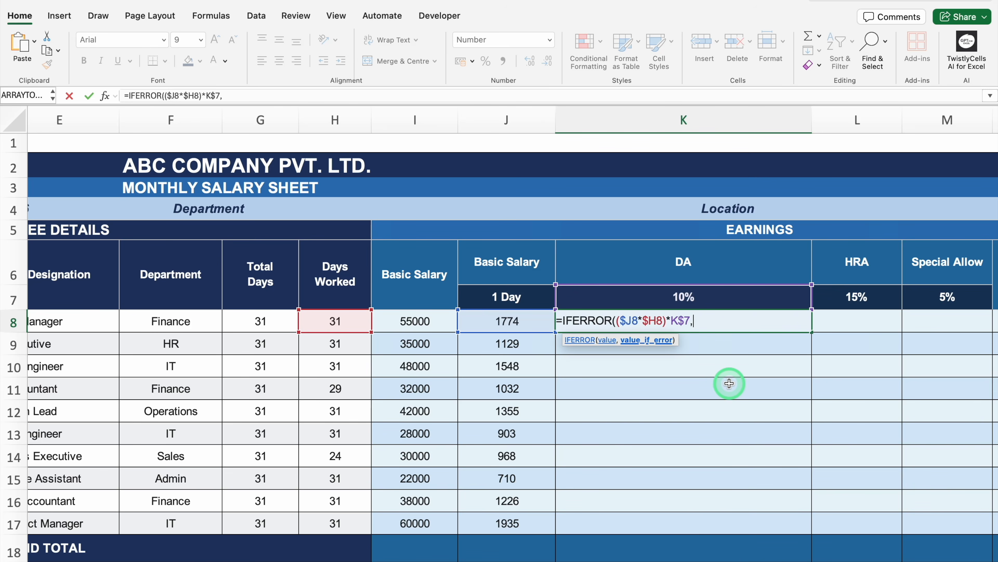
type("\"\")")
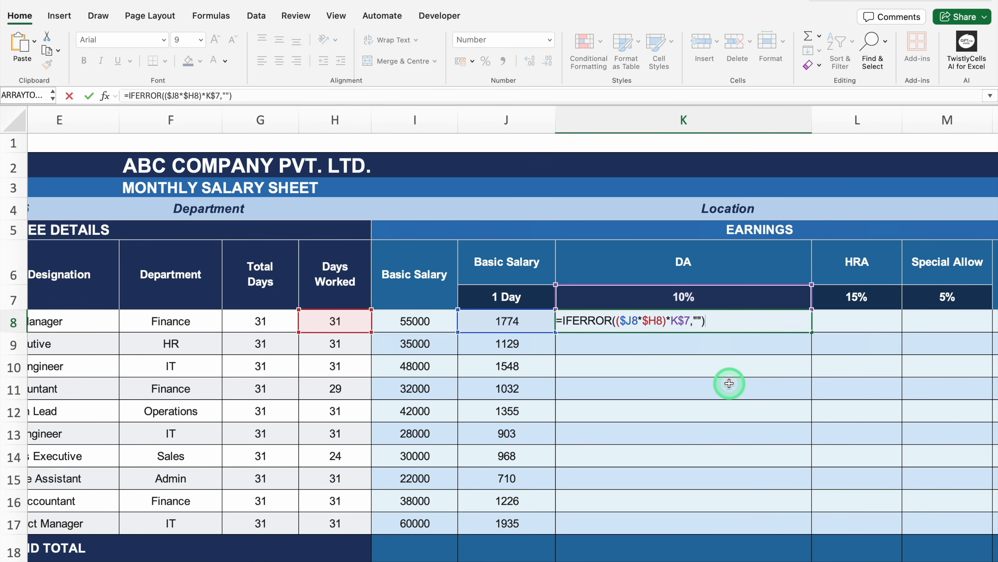
key("Return")
Step: Fill the DA formula from K8 down to K17 and narrow column K again
left_click(808, 326)
left_click_drag(812, 332, 793, 528)
left_click_drag(811, 119, 626, 156)
Step: Copy the DA formula across to L8 and M8, filling the HRA and Special Allow columns down to row 17
left_click(622, 326)
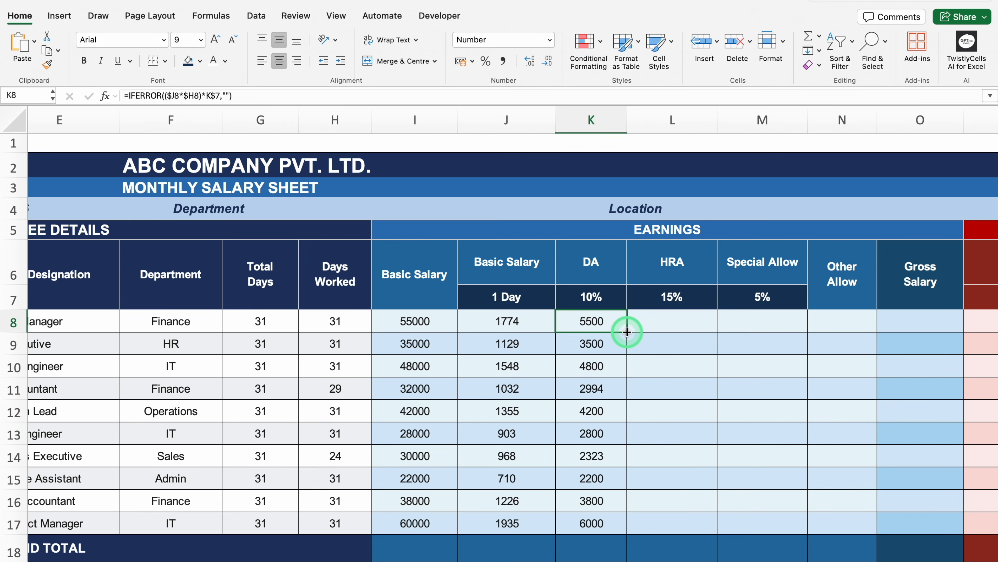
left_click_drag(627, 331, 778, 339)
left_click(709, 321)
left_click_drag(718, 333, 720, 527)
left_click(804, 329)
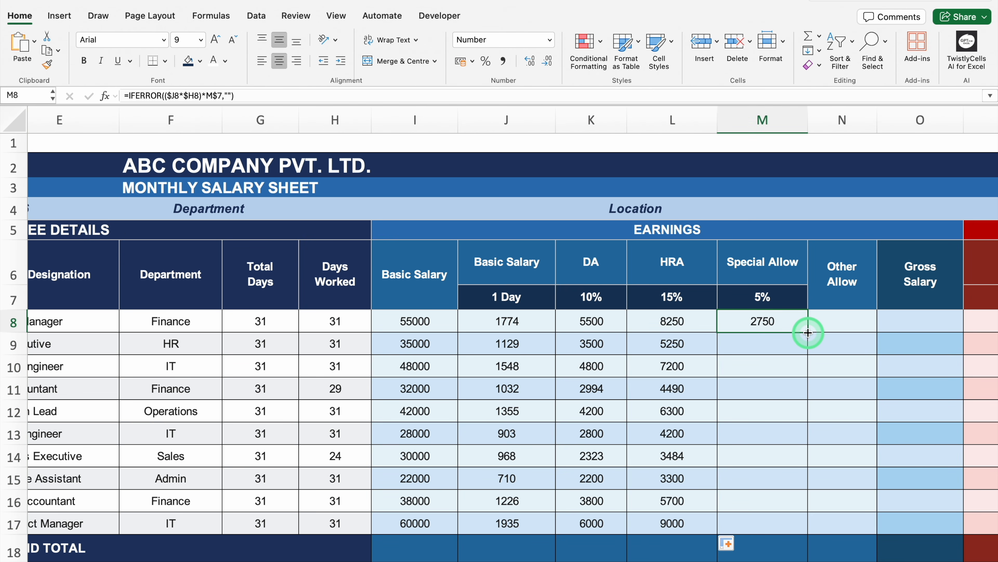
left_click_drag(808, 332, 813, 526)
Step: Enter 500 as Other Allow in N8 and fill it down to N17
key("Right")
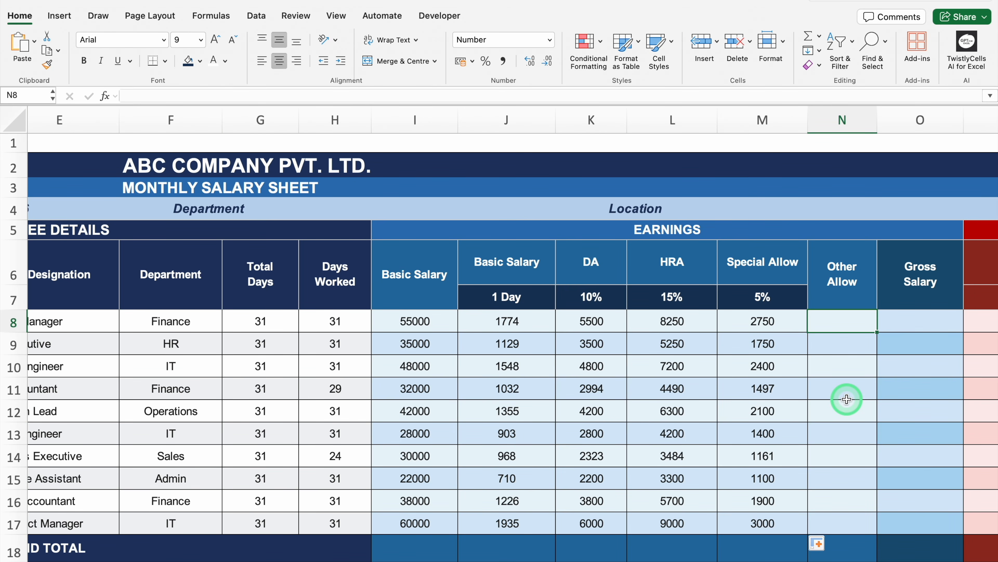
type("500")
key("Return")
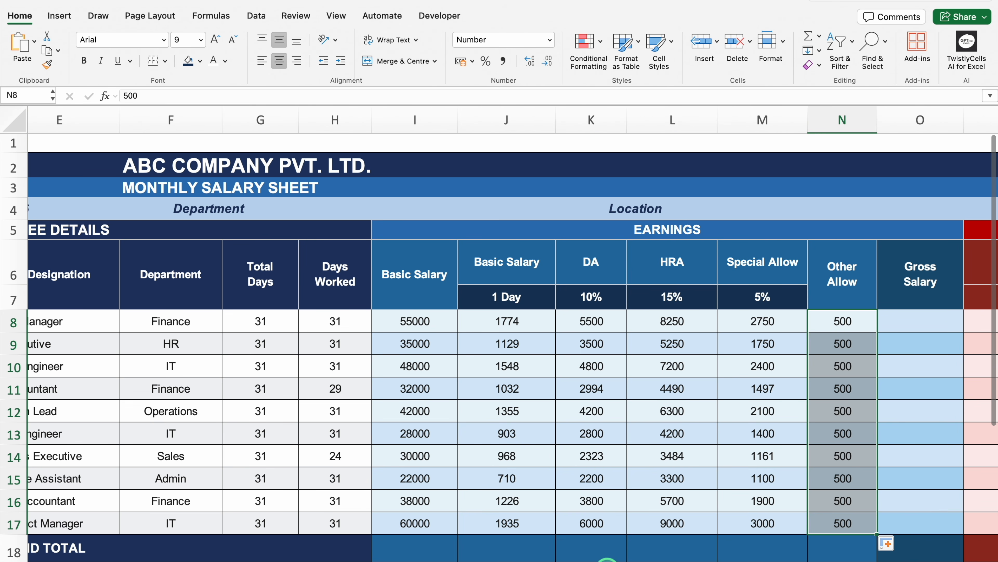
Step: Format the amount cells from I8 across the Earnings and Deductions columns down to row 18 as Currency with ₹ symbol and 0 decimals
scroll(606, 560, "right", 4)
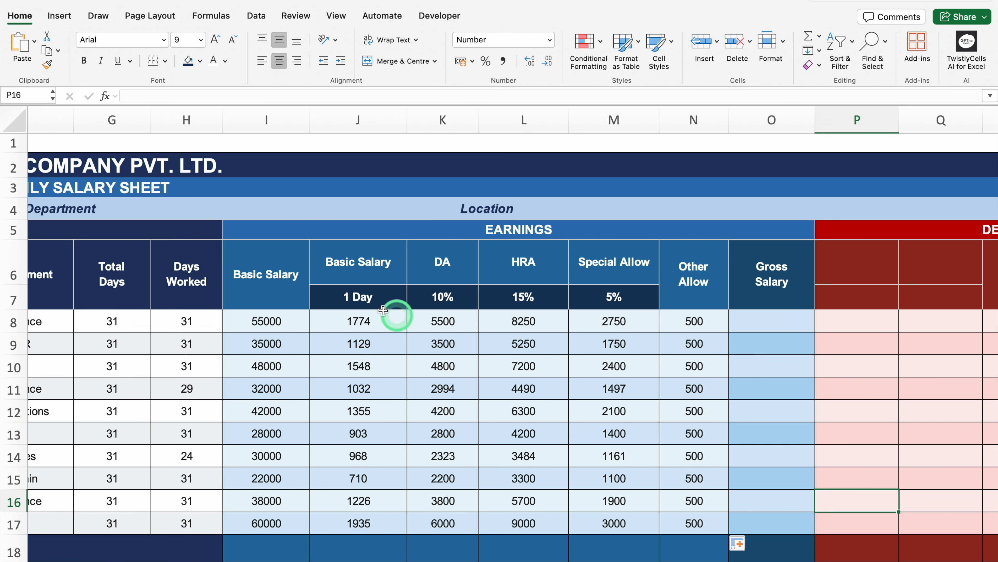
left_click_drag(267, 321, 995, 550)
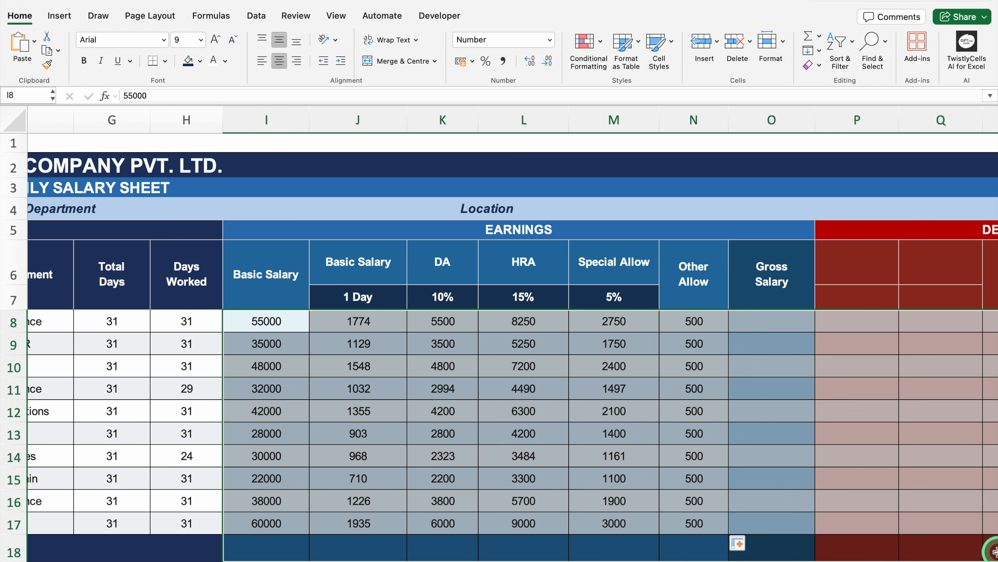
key("super+1")
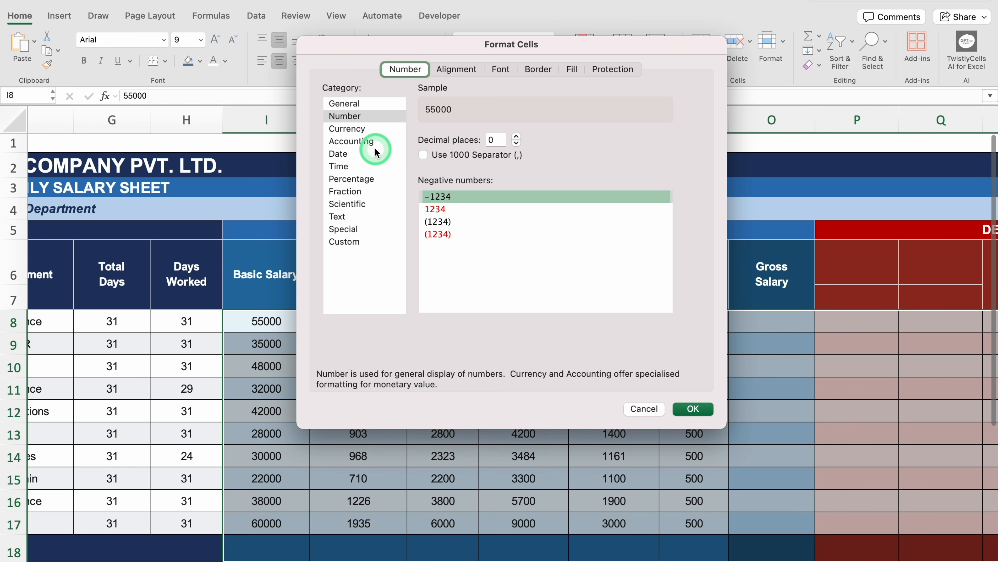
left_click(360, 130)
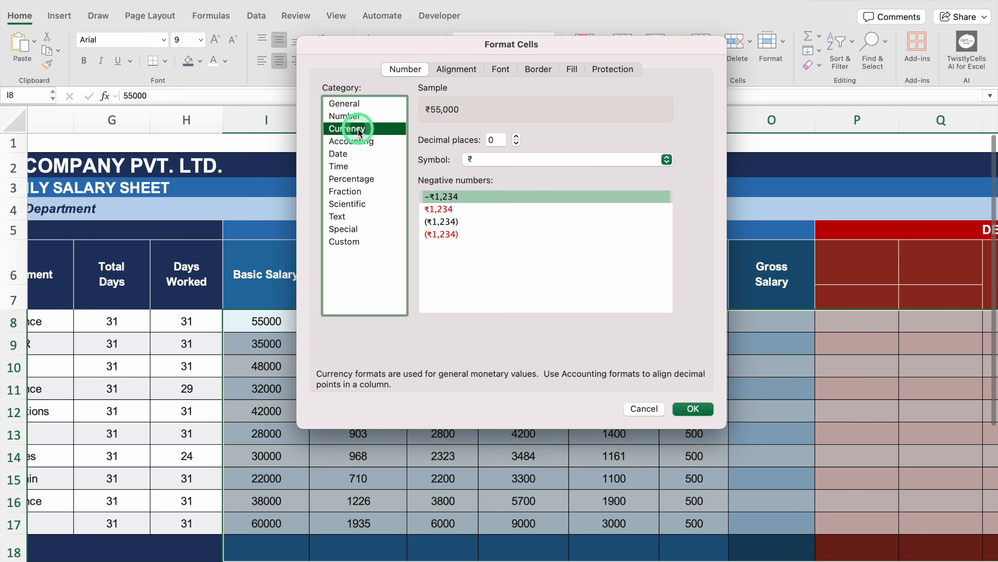
left_click(527, 158)
left_click(527, 158)
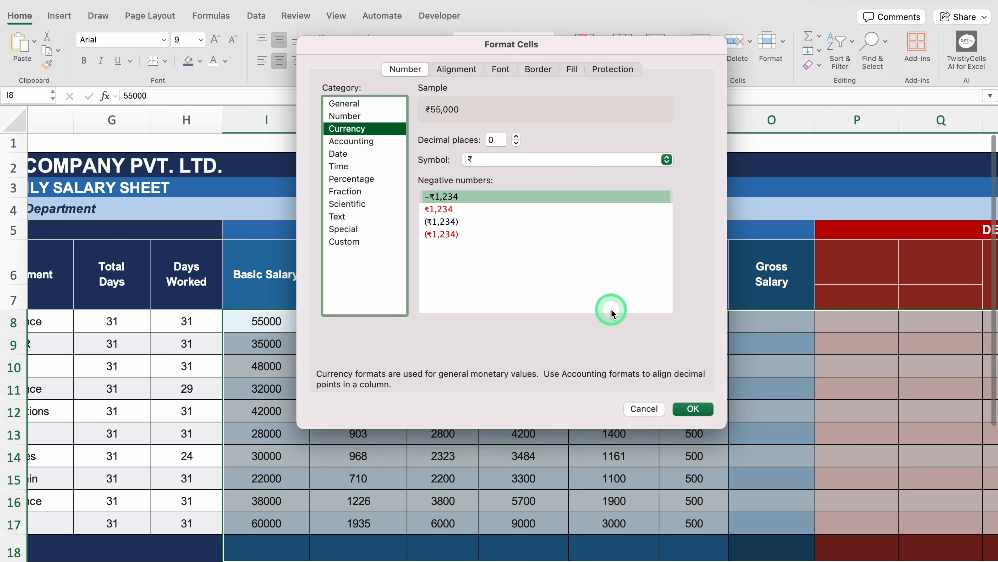
left_click(696, 410)
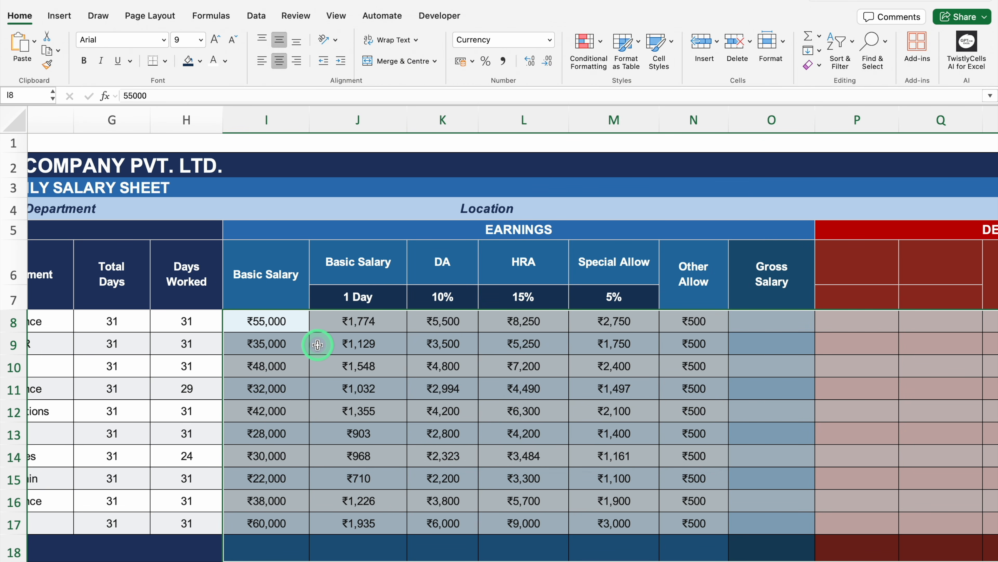
Step: Total the Basic Salary column in I18 with =SUM(I8:I17) and copy the formula across to N18
left_click(279, 545)
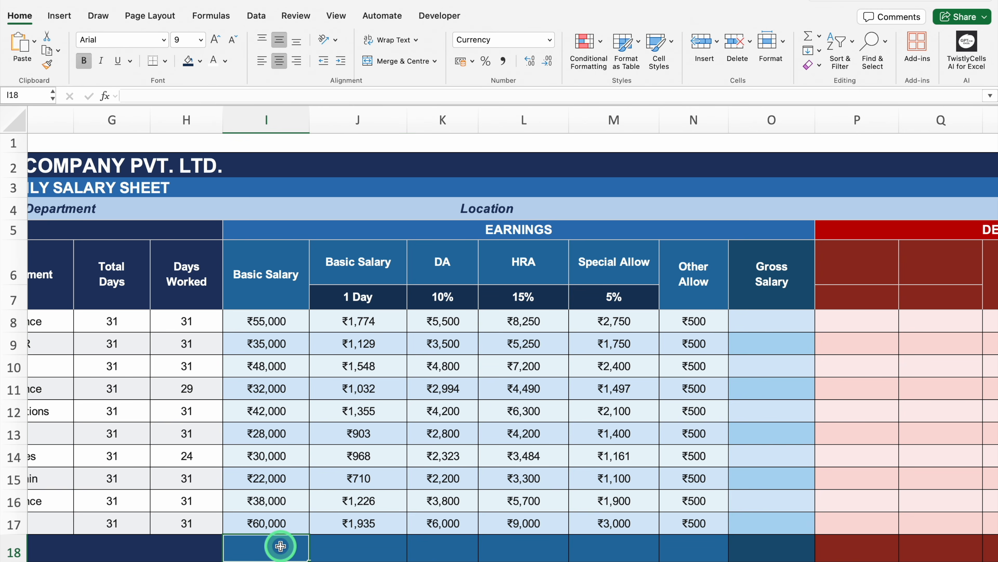
key("Down")
key("Down")
key("Down")
key("Down")
key("Down")
left_click(269, 436)
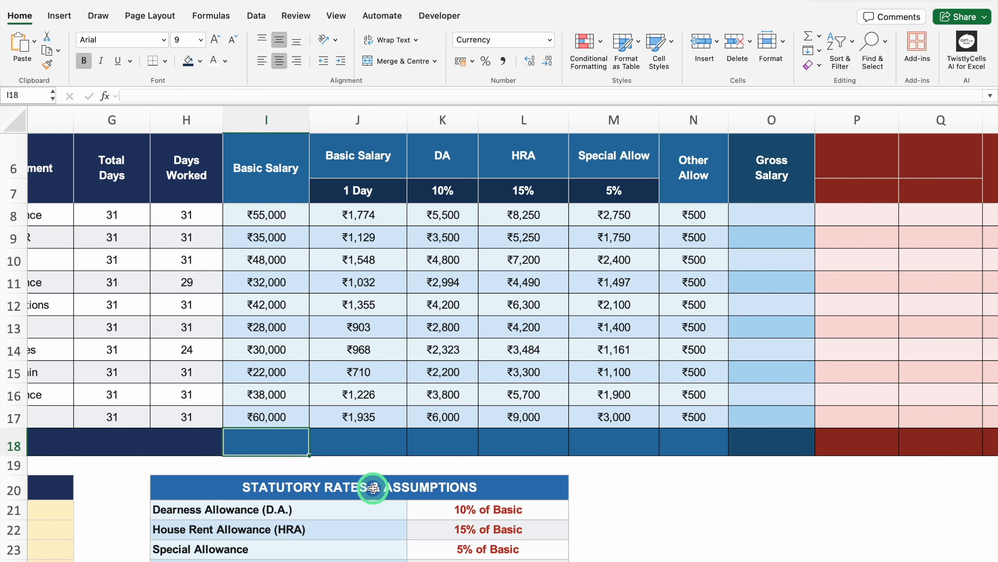
type("=SUM")
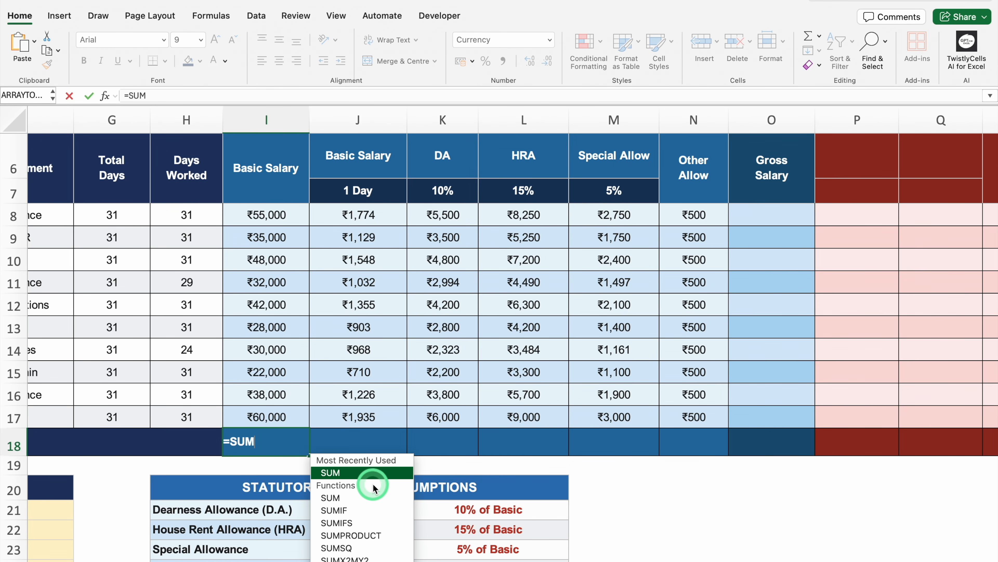
double_click(373, 477)
left_click(278, 215)
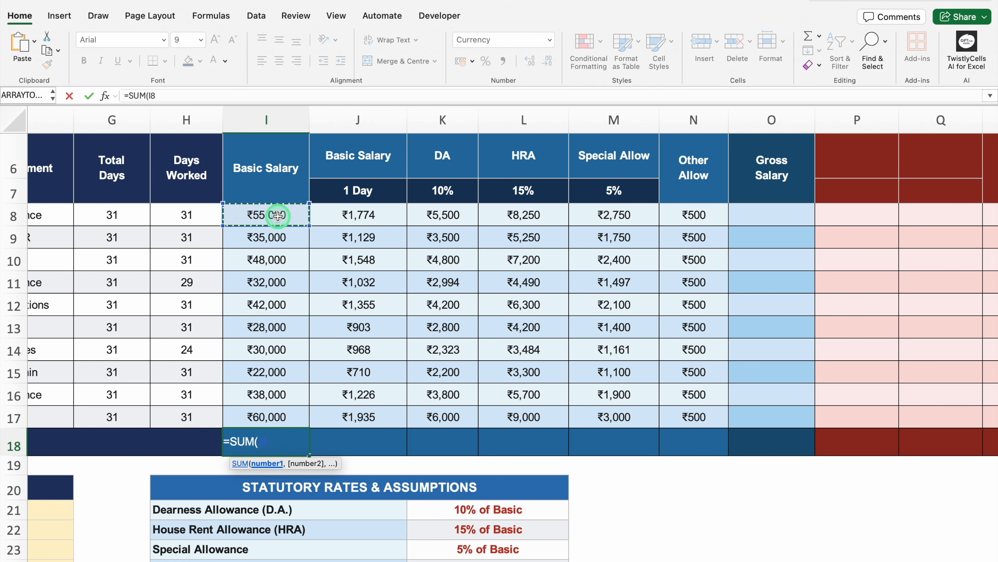
left_click_drag(278, 215, 278, 413)
type(")")
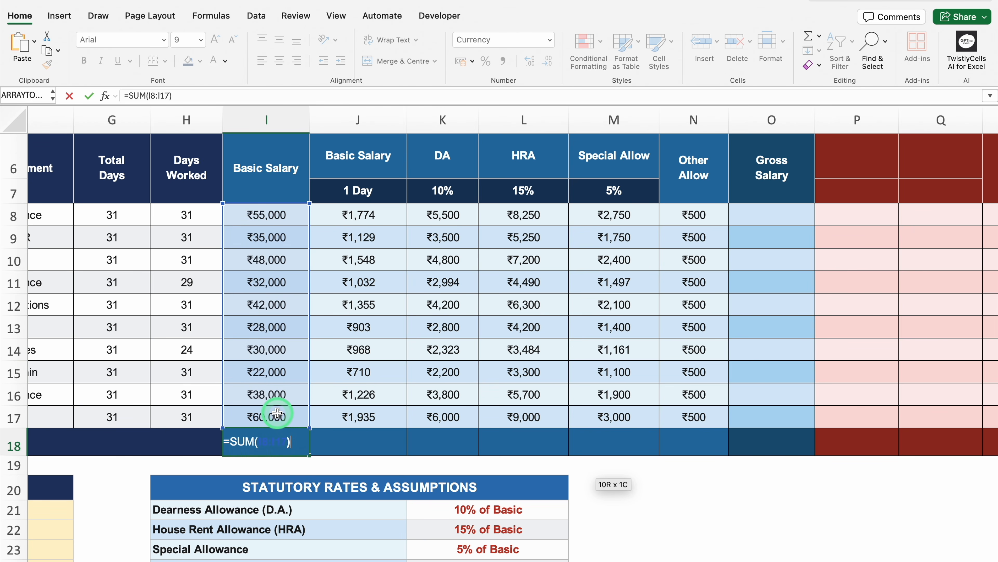
key("Return")
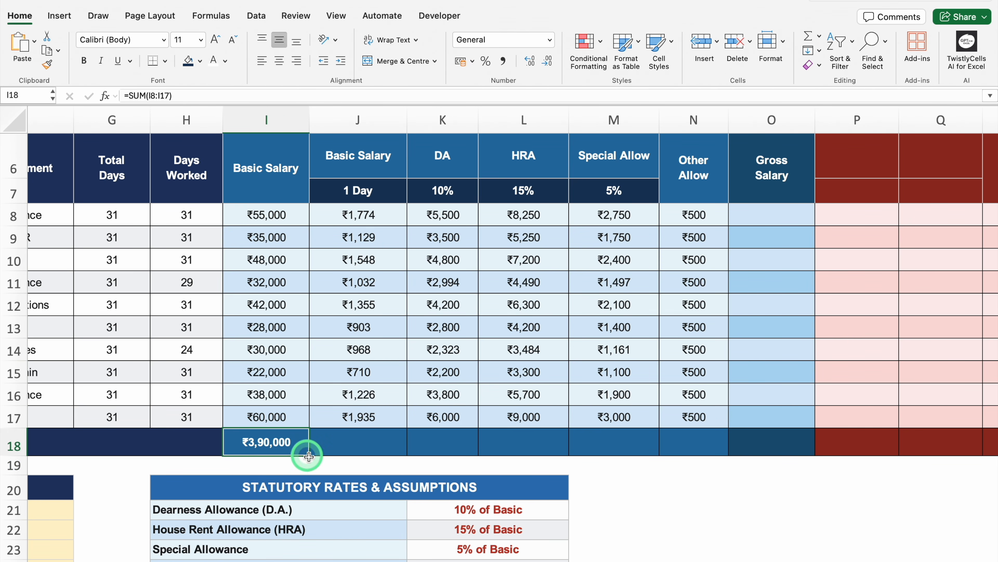
left_click(305, 447)
left_click_drag(310, 455, 713, 462)
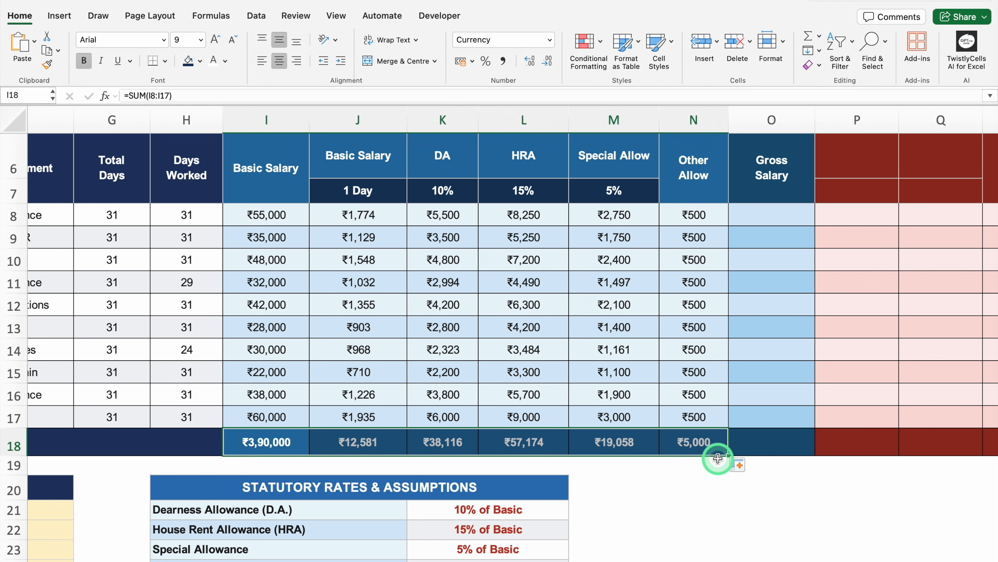
Step: Enter =SUM(K8:N8) in O8 to add up the first employee's allowances under Gross Salary
left_click(772, 215)
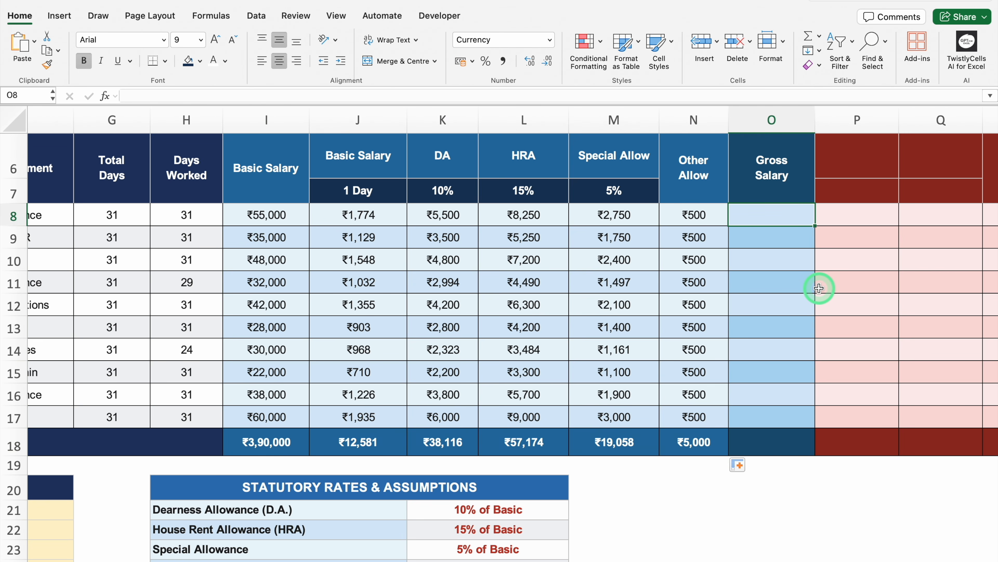
type("=SUM")
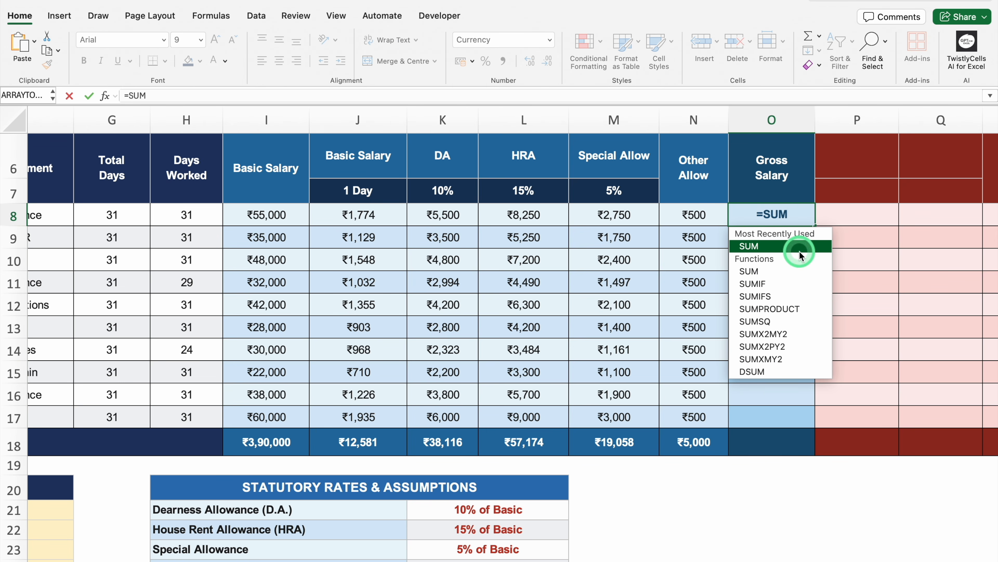
double_click(749, 246)
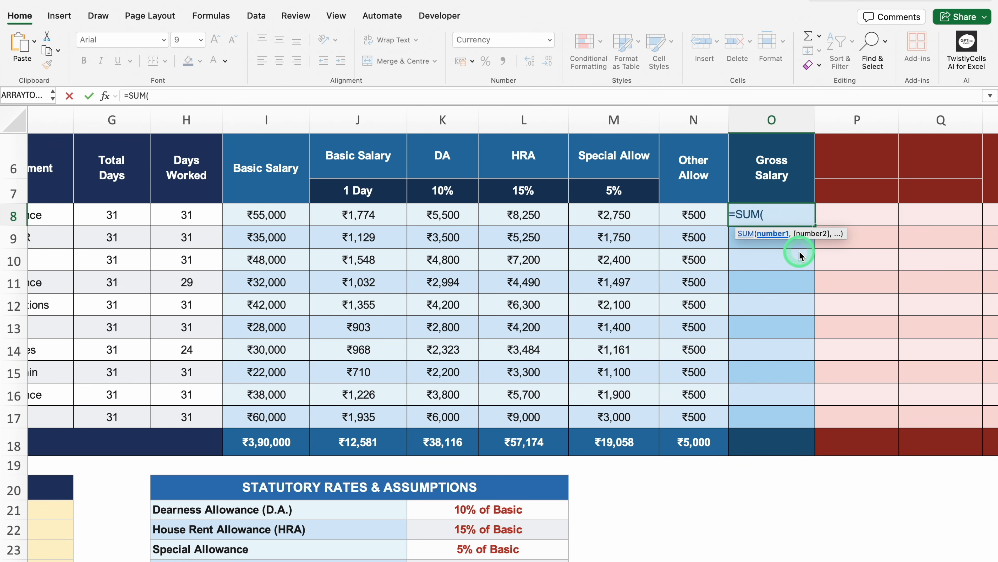
left_click_drag(447, 216, 672, 218)
type(")")
key("Return")
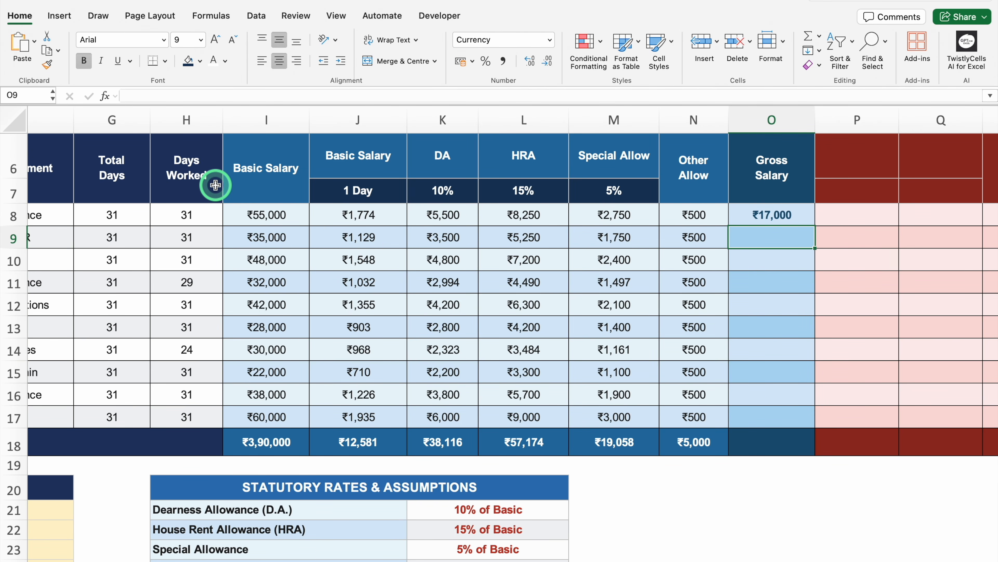
Step: Extend the Gross Salary formula in O8 to =SUM(K8:N8)+(J8*H8) so it includes basic pay for the days worked
left_click(783, 215)
double_click(802, 215)
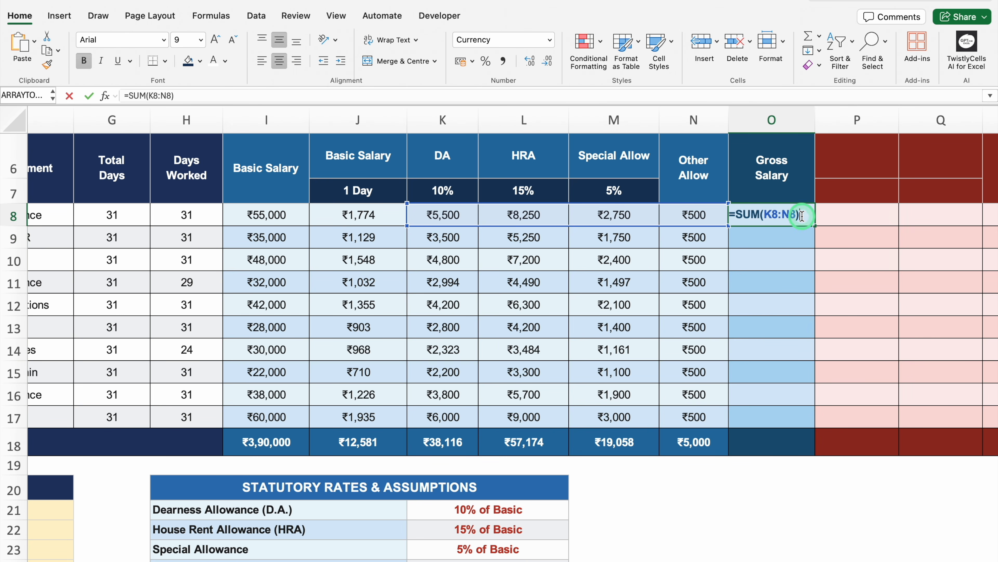
type("+")
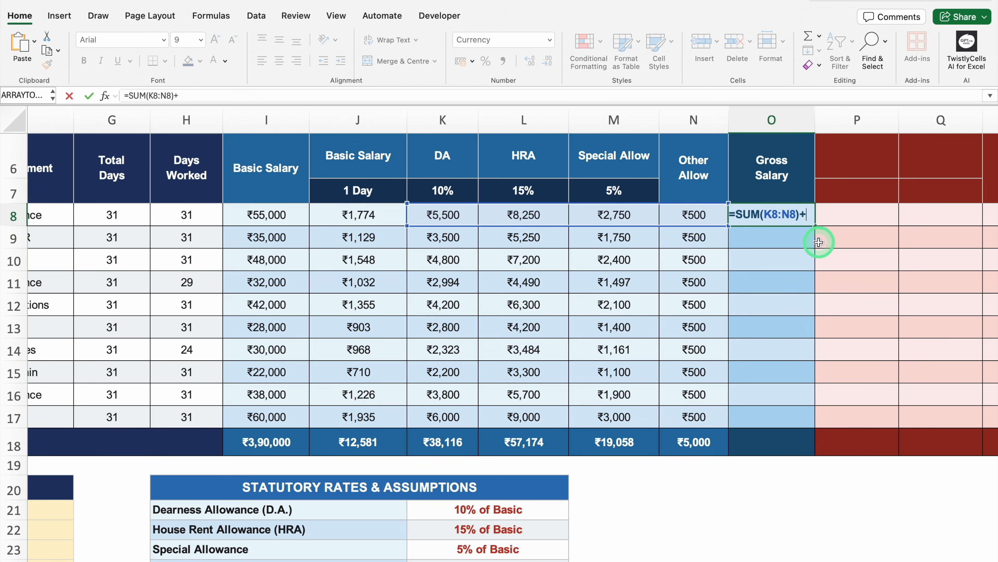
type("(")
left_click(366, 215)
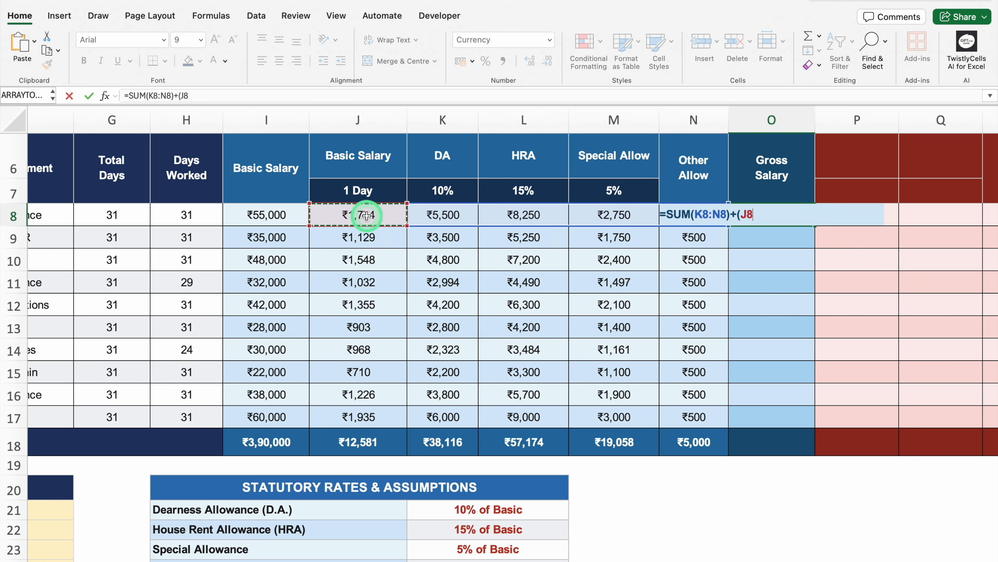
type("*")
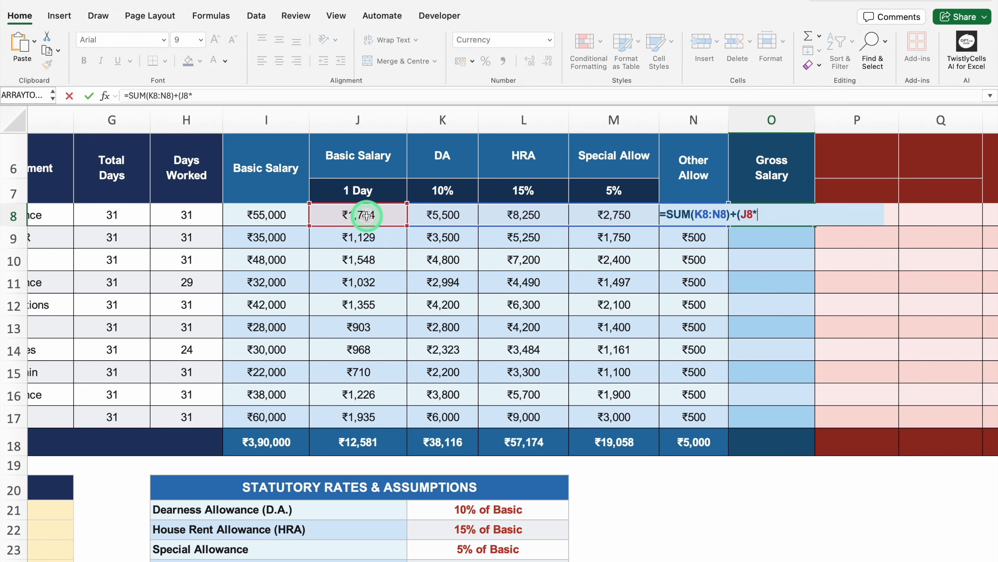
left_click(204, 215)
type(")")
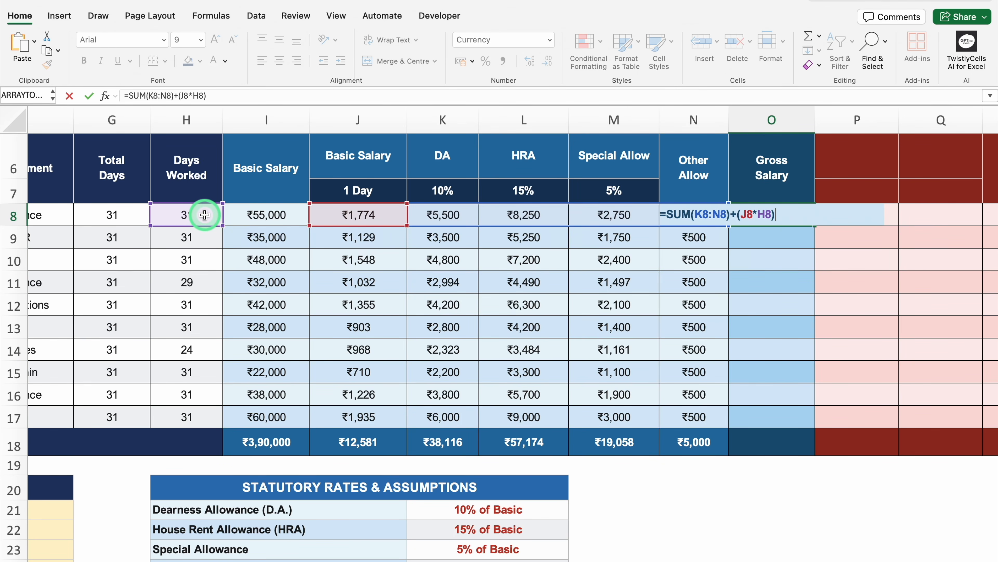
key("Return")
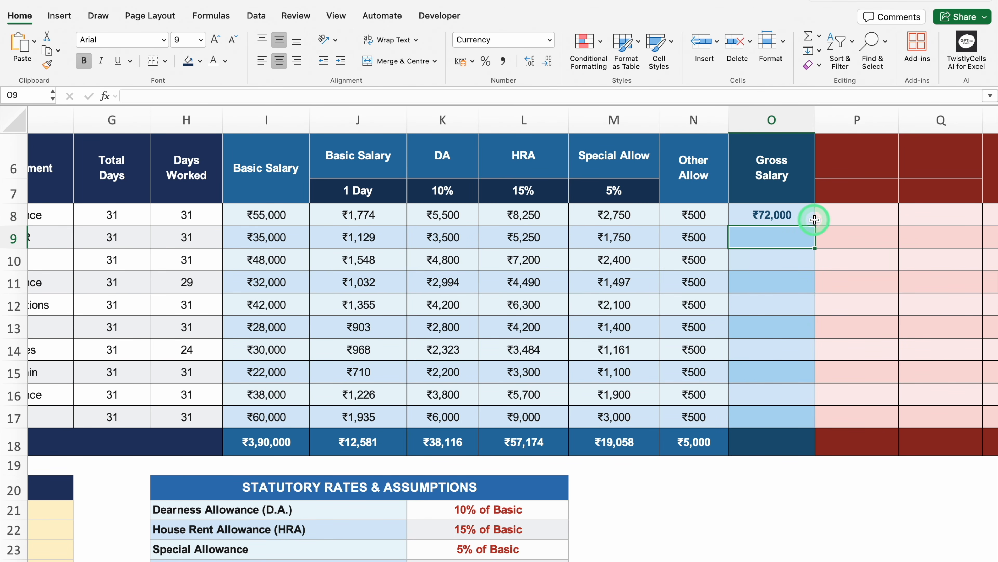
Step: Fill the Gross Salary formula from O8 down to O17
left_click(810, 219)
left_click_drag(815, 226, 799, 418)
left_click(784, 219)
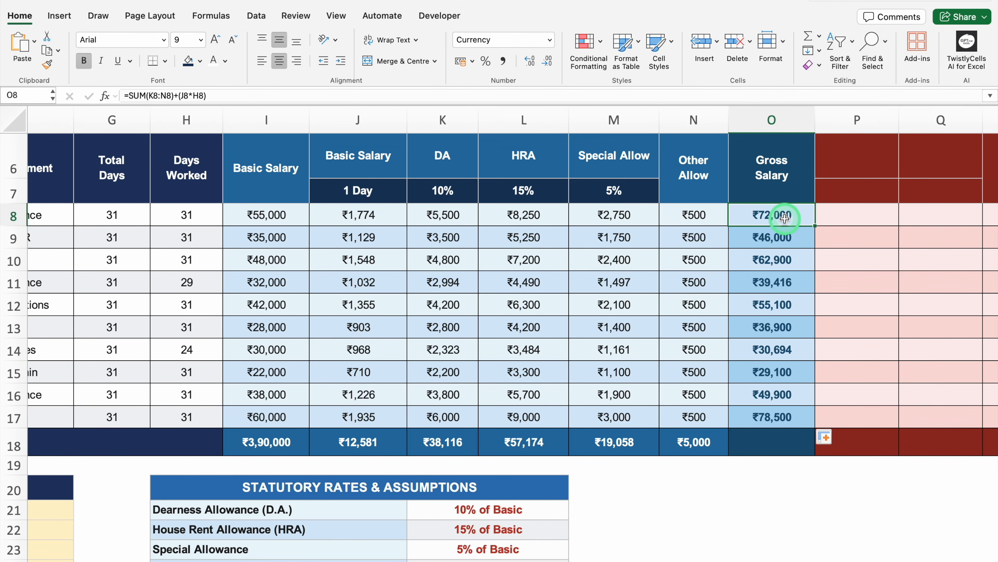
Step: Copy the total formula from N18 into O18 with Paste Special, keeping the cell formatting of O18
left_click(703, 444)
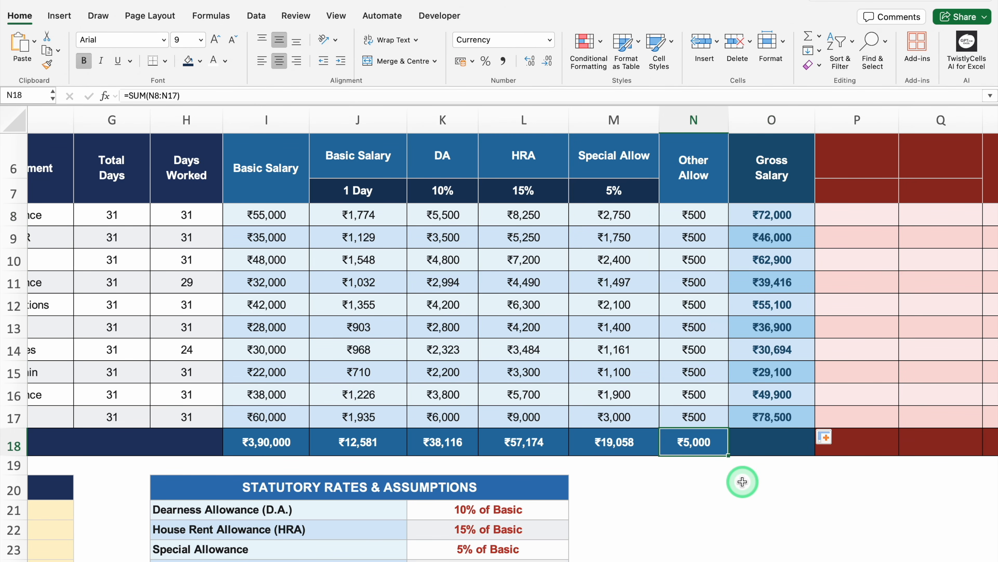
key("super+c")
left_click(770, 440)
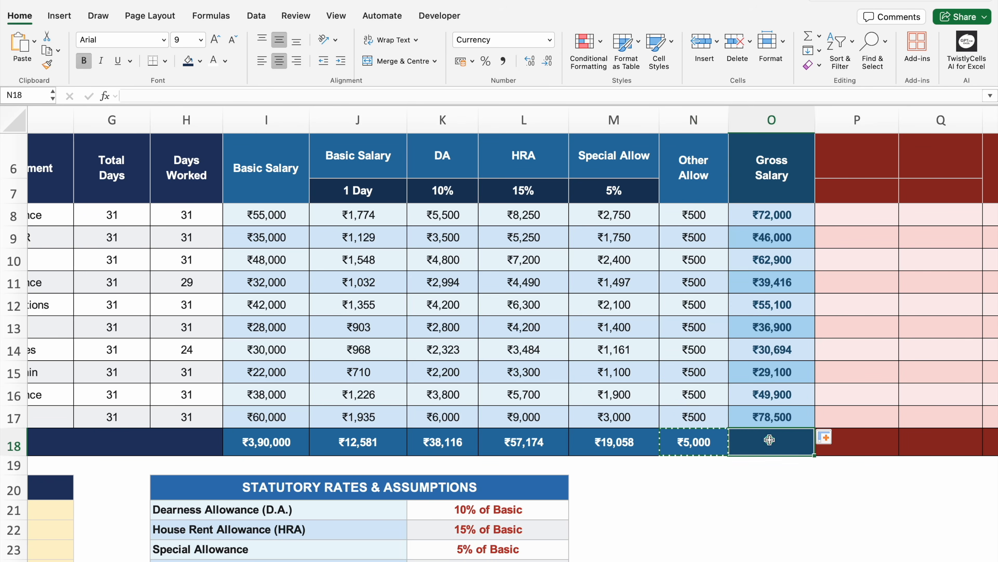
right_click(769, 441)
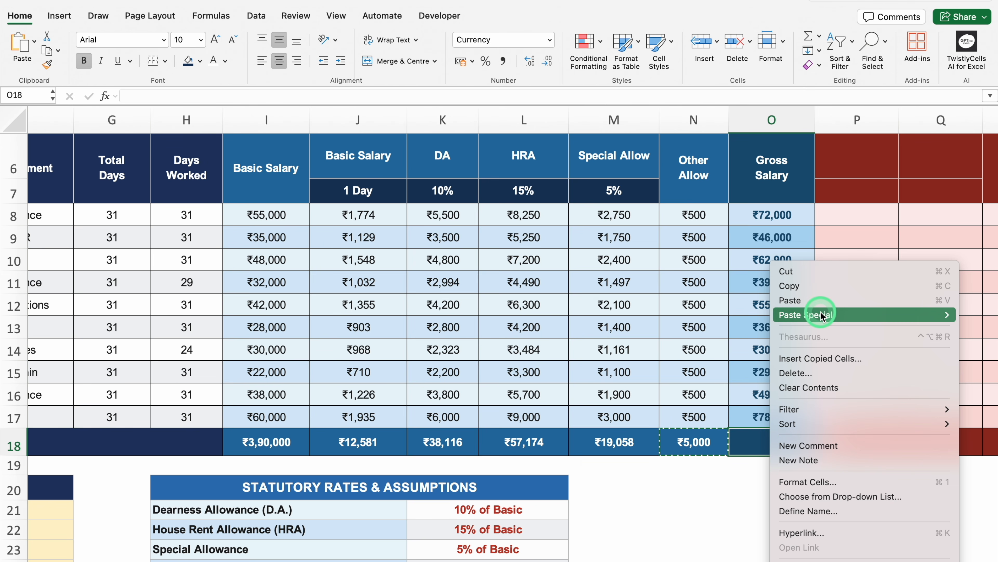
mouse_move(823, 316)
left_click(680, 337)
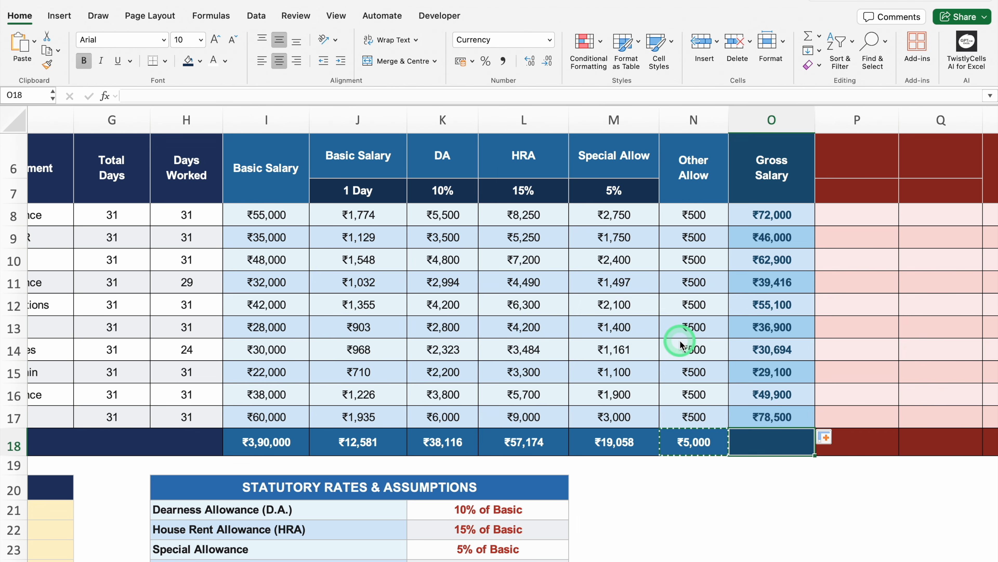
Step: Enter the deduction headings PF (Emp.) in P6 and ESI (Emp.) in Q6
key("Right")
key("Right")
key("Right")
key("Right")
key("Right")
key("Right")
key("Right")
key("Right")
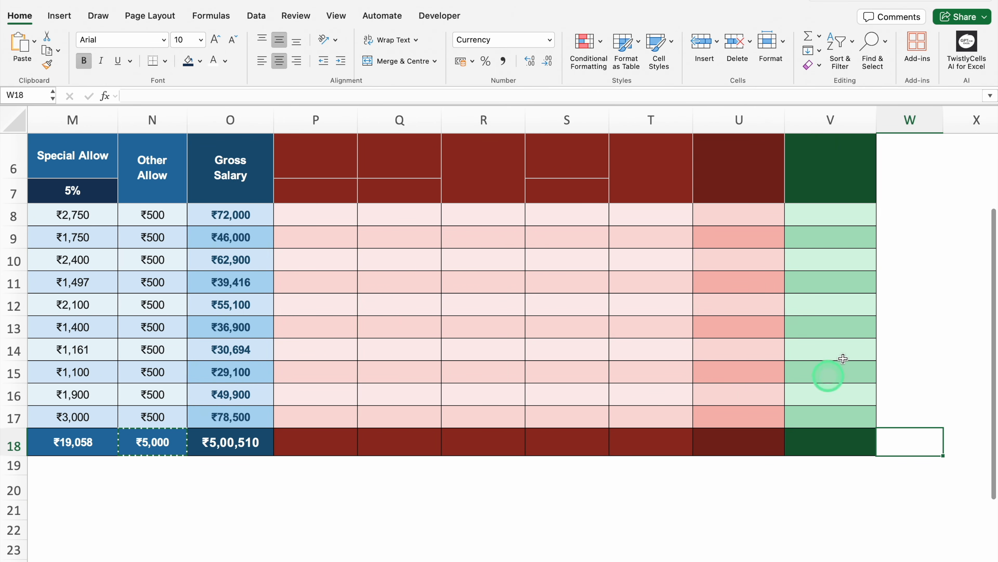
scroll(993, 228, "up", 2)
scroll(993, 228, "up", 2)
left_click(315, 221)
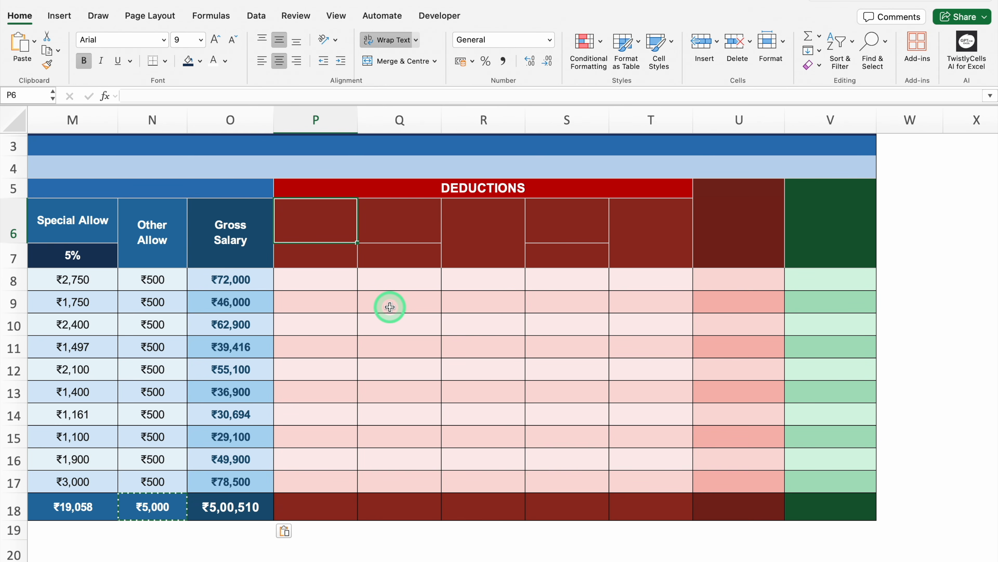
type("PF (")
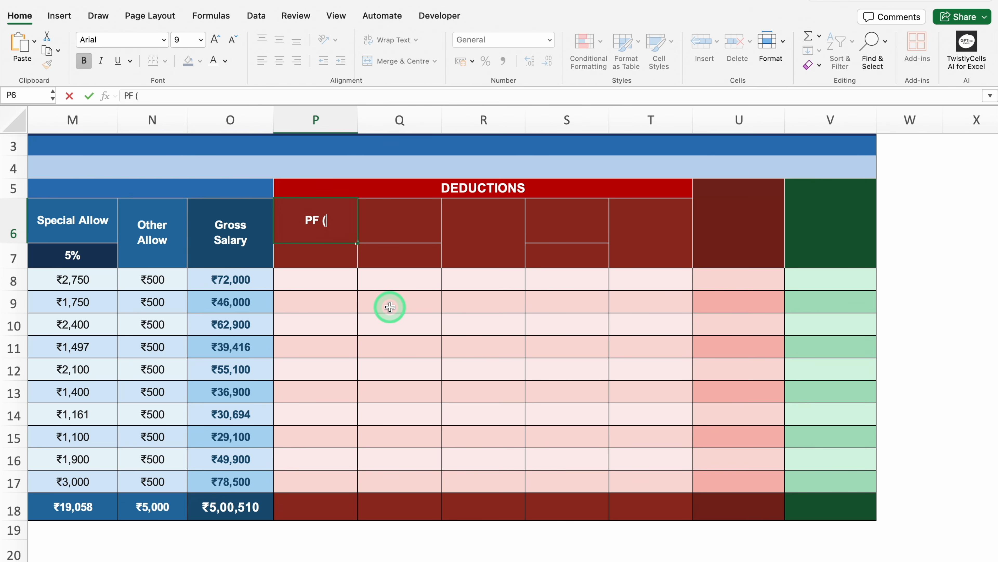
type("Emp.)")
key("Tab")
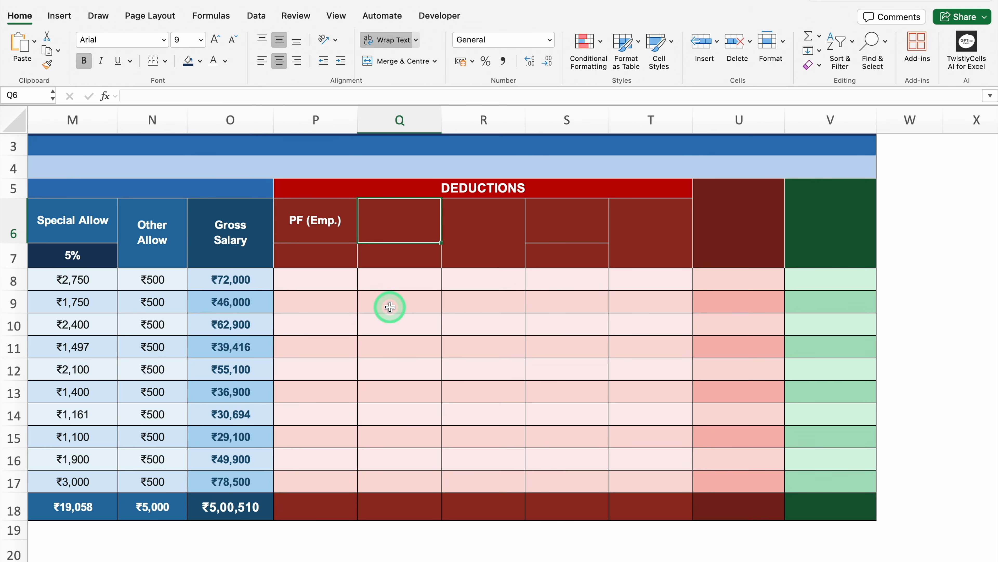
type("ESI (")
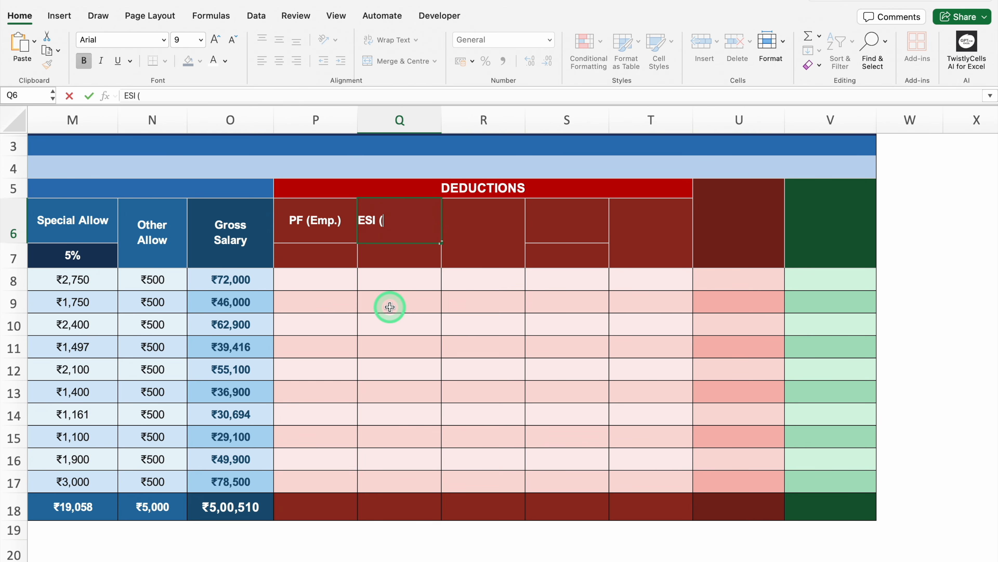
type("Emp.)")
key("Tab")
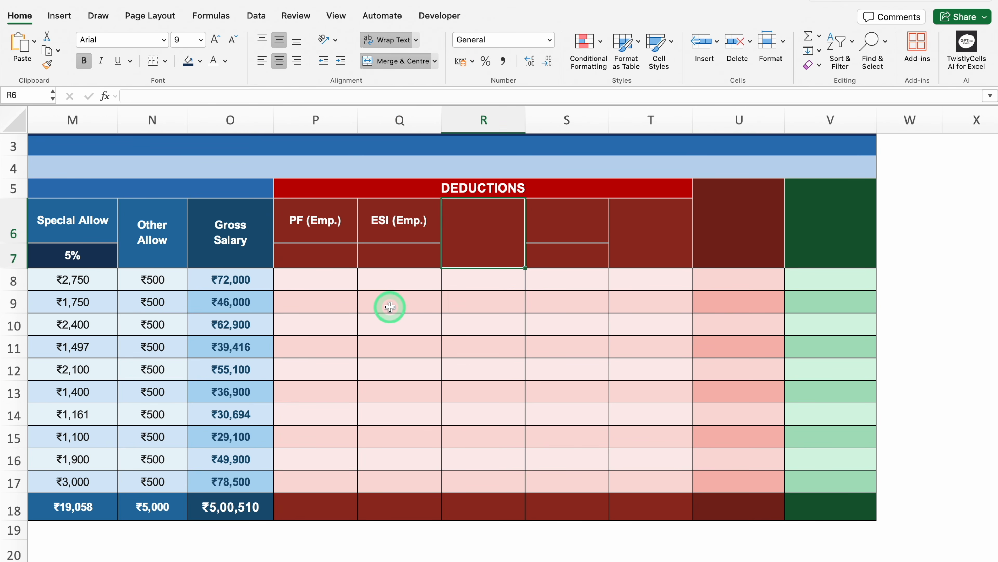
Step: Enter the headings Prof. Tax, TDS and Other Deductions in row 6 of columns R, S and T
type("Prof. Tax")
key("Tab")
type("TDS")
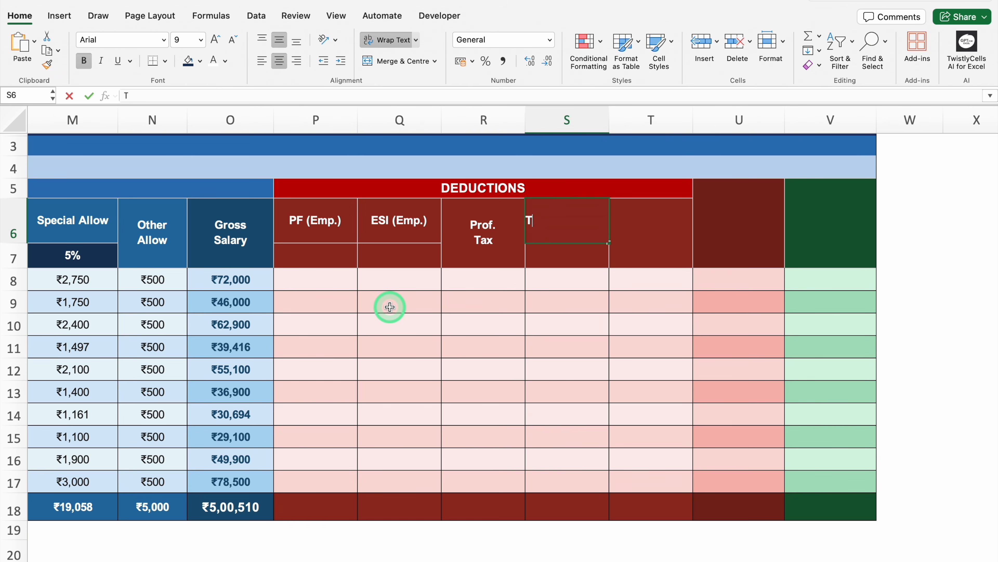
left_click(632, 225)
type("Other Deductions")
key("Tab")
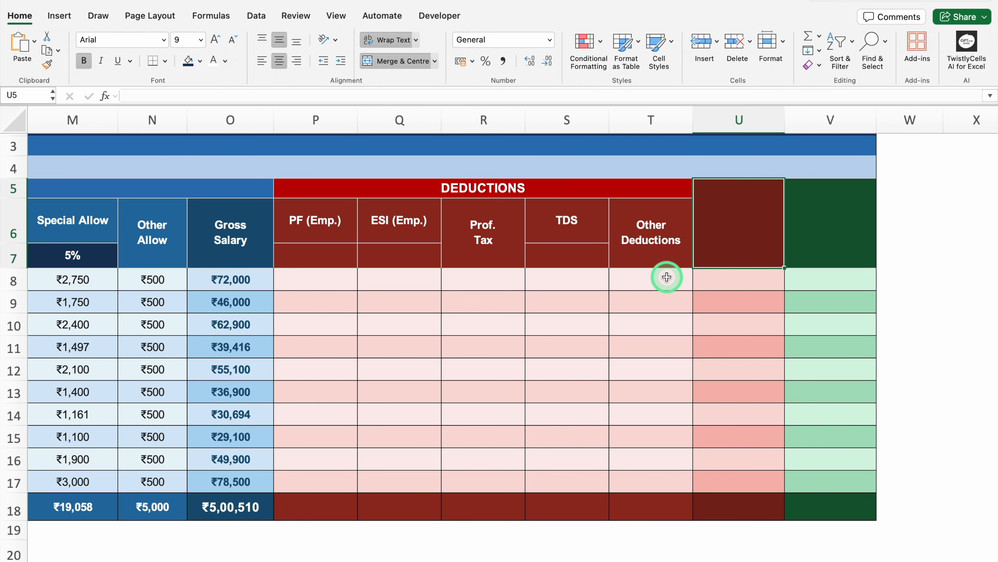
Step: Enter Total Deduction as the heading of column U and Net Salary on two lines as the heading of column V
type("Total Deduction")
left_click(842, 208)
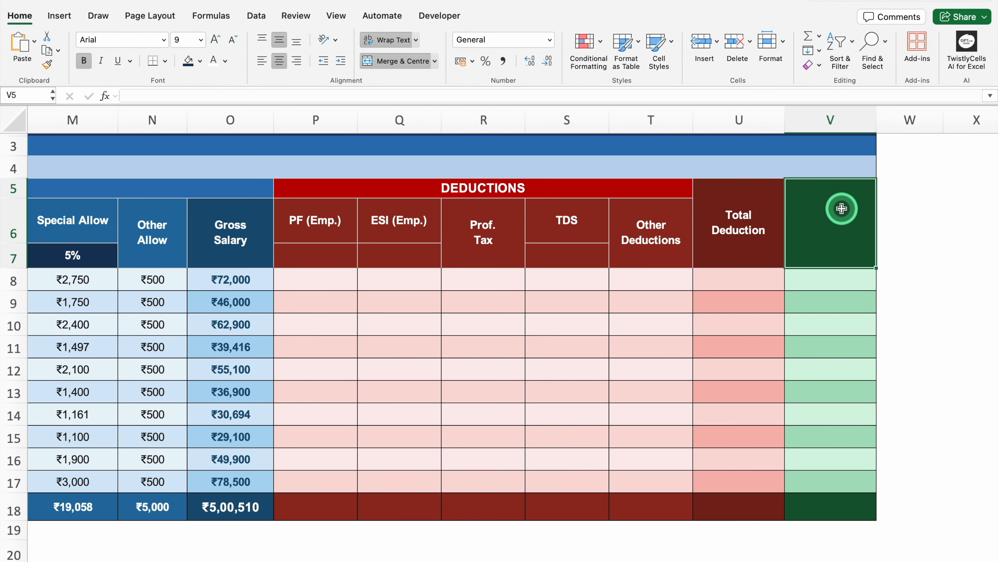
type("Net")
key("alt+Return")
type("Salary")
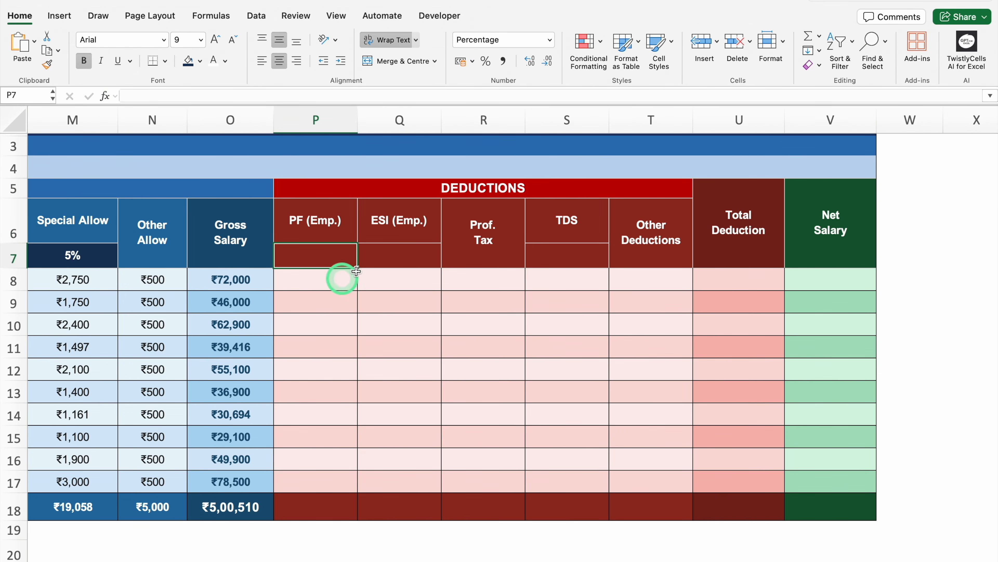
Step: Check the employee provident fund rate in the Statutory Rates & Assumptions table for the PF (Emp.) column
left_click_drag(994, 198, 995, 395)
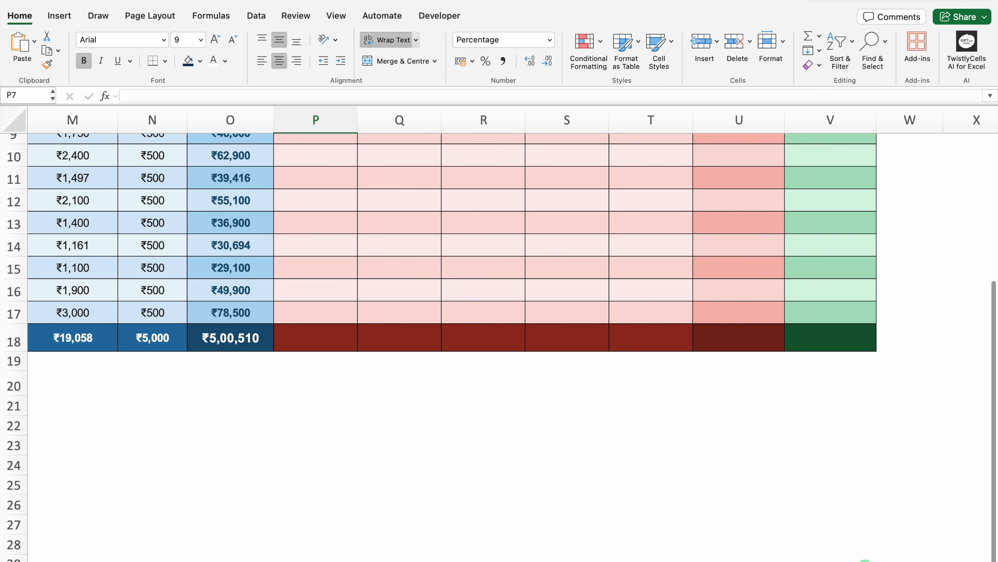
scroll(693, 548, "left", 10)
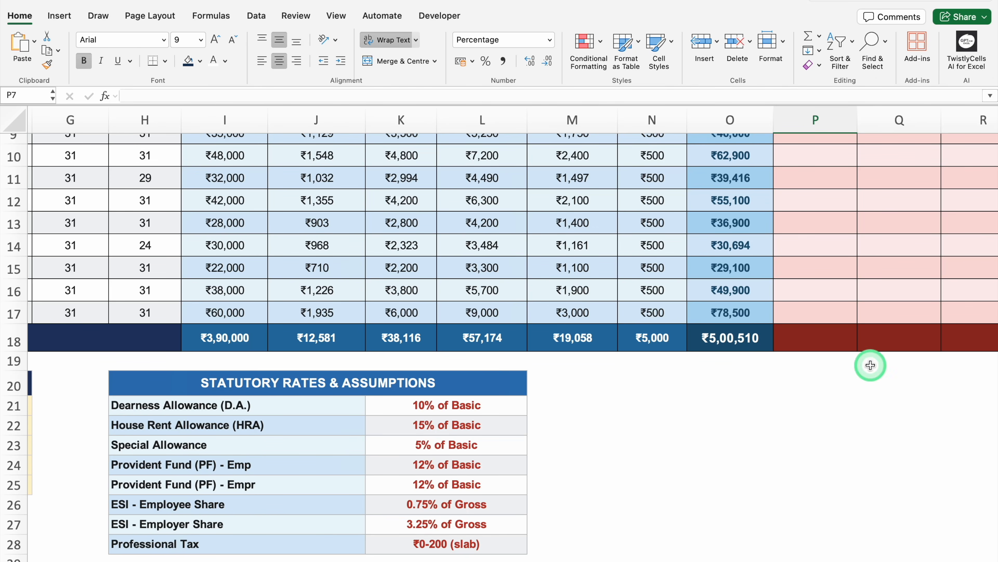
scroll(989, 330, "up", 5)
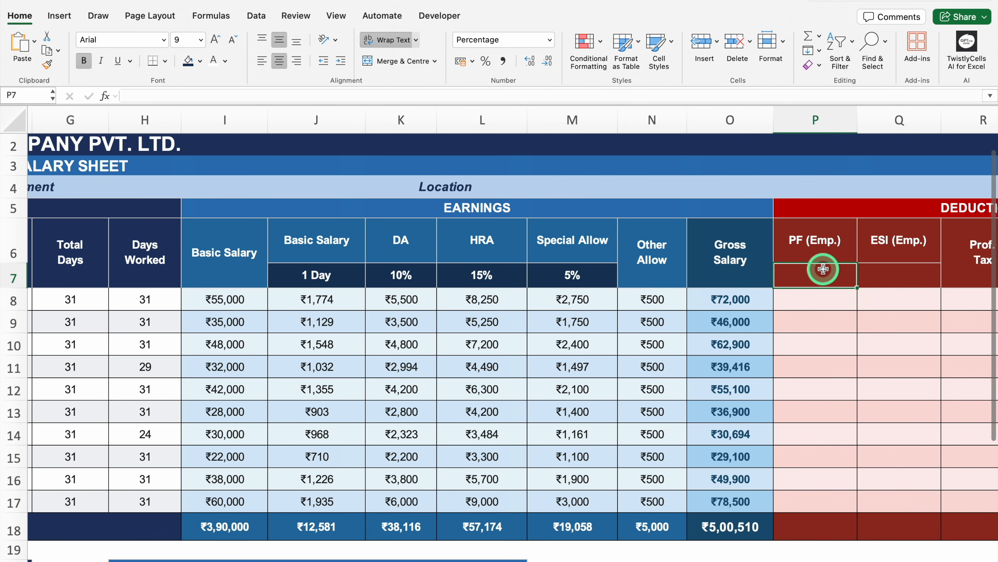
Step: Enter 12% as the PF (Emp.) rate in P7 and .75 as the ESI (Emp.) rate in Q7
type("12")
key("Tab")
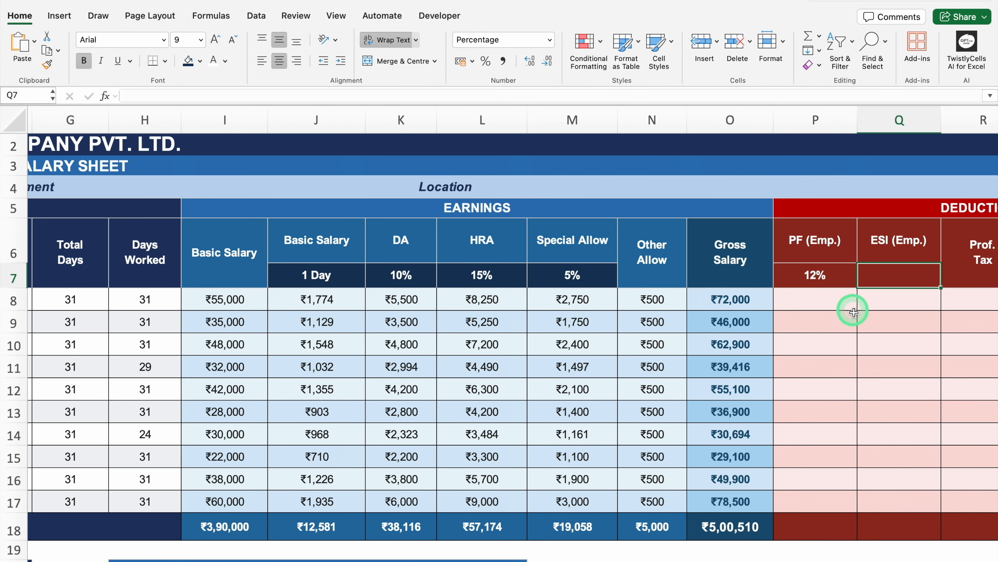
type(".7")
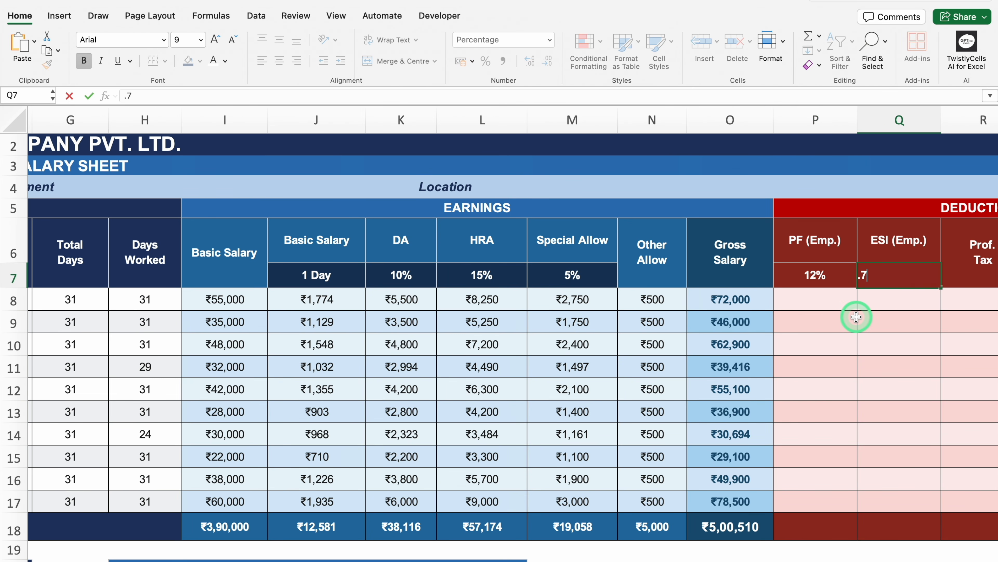
type("5")
key("Right")
key("Right")
key("Right")
key("Right")
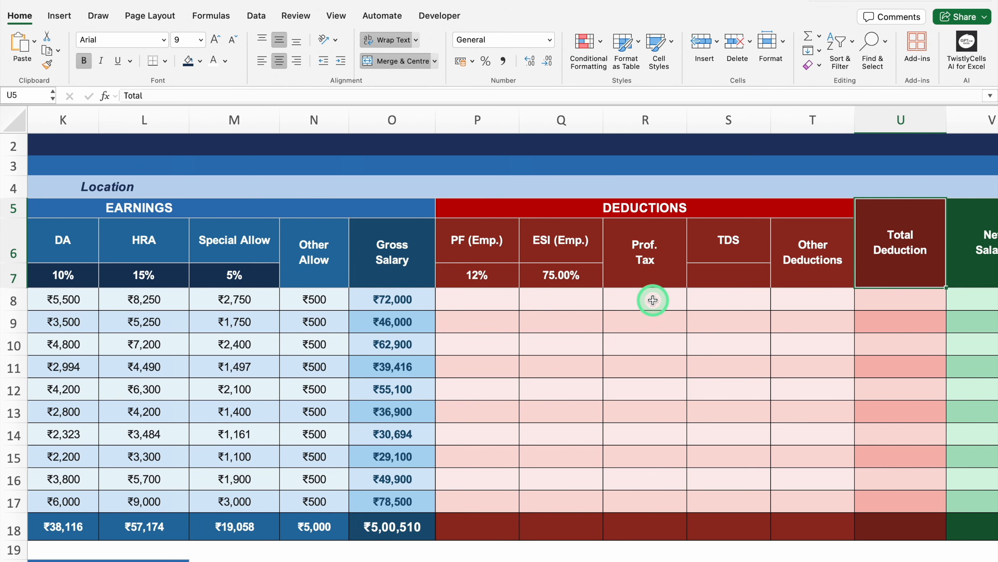
Step: Enter 5% as the TDS rate in S7
left_click(739, 282)
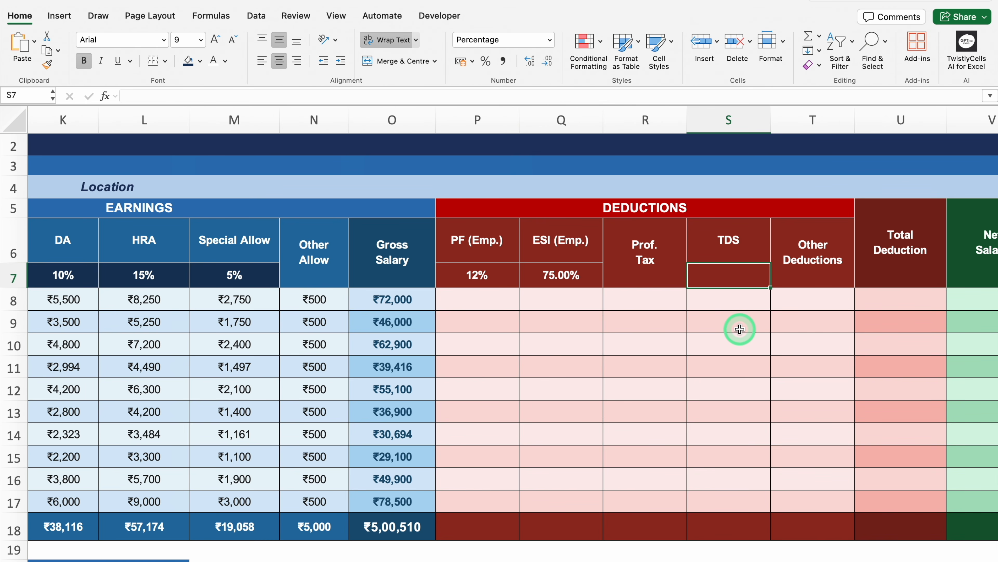
type("5")
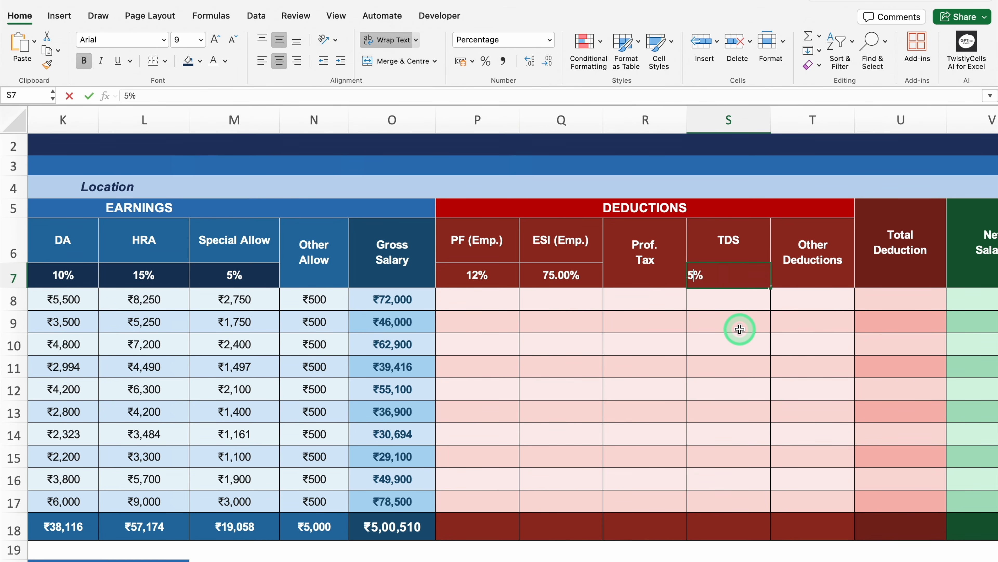
key("Tab")
Step: Copy the DA formula from K8 and paste only the formula into the PF and ESI cells P8:Q17
left_click(481, 298)
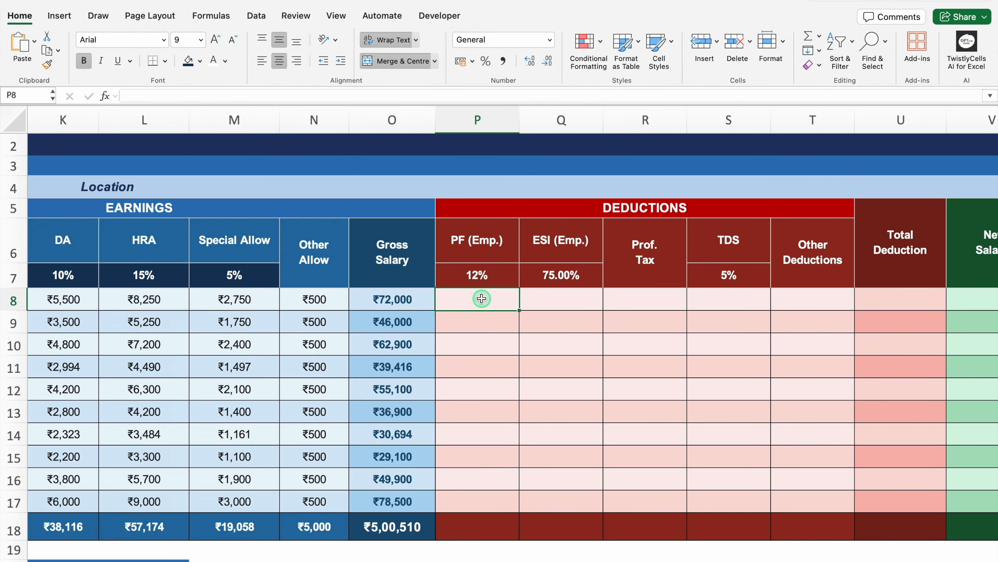
scroll(509, 557, "left", 1)
scroll(509, 557, "left", 3)
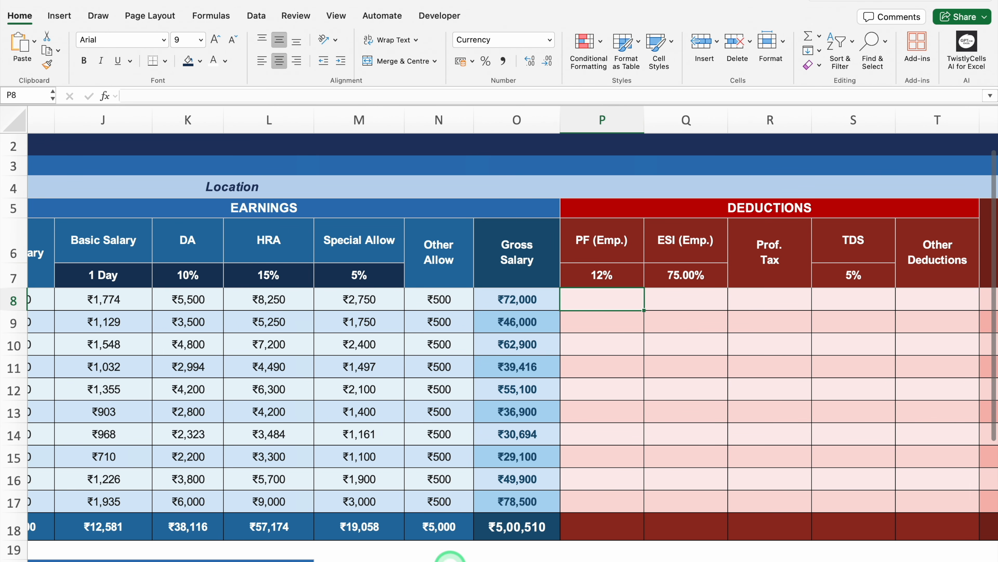
left_click(198, 300)
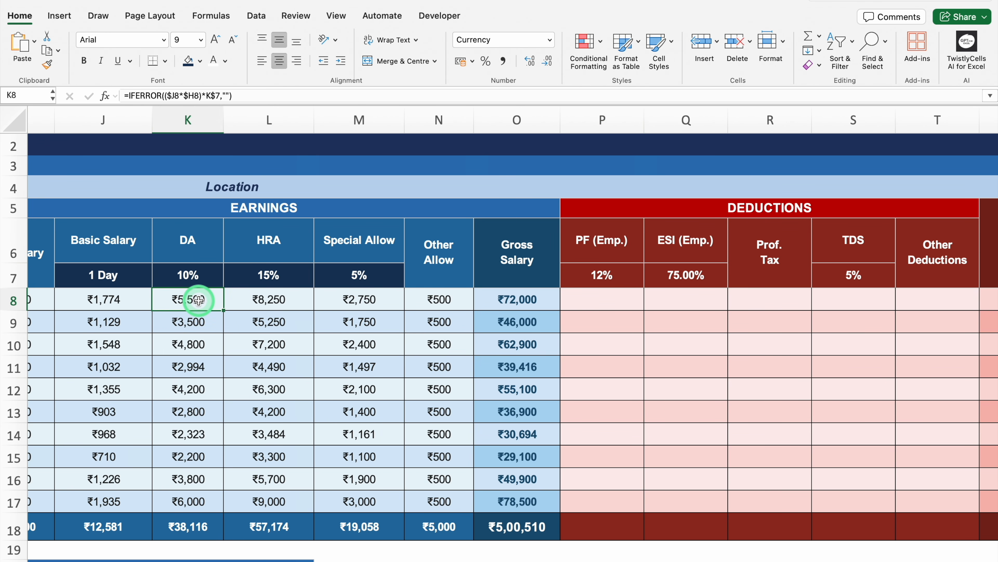
key("super+c")
left_click_drag(599, 298, 692, 495)
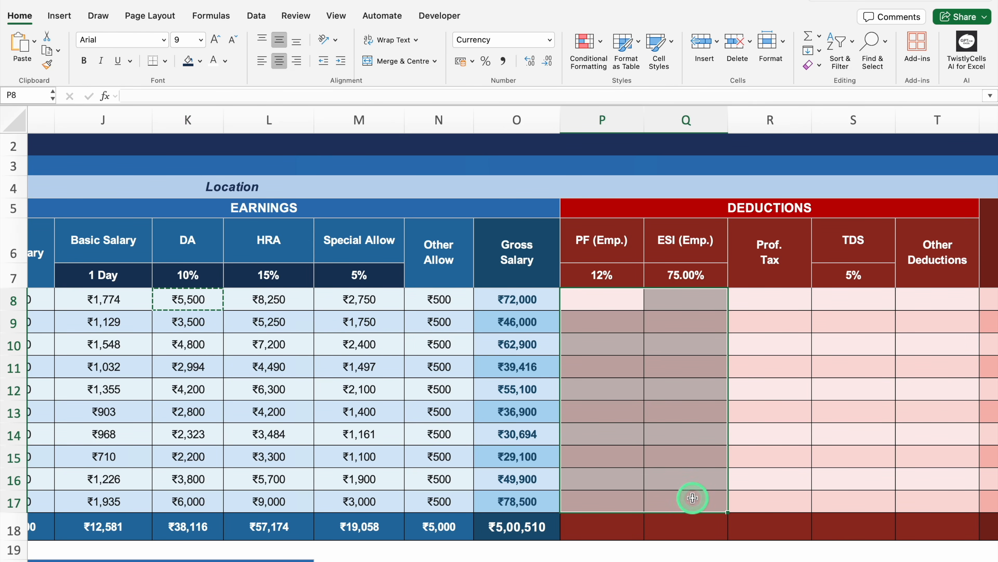
right_click(617, 344)
mouse_move(695, 328)
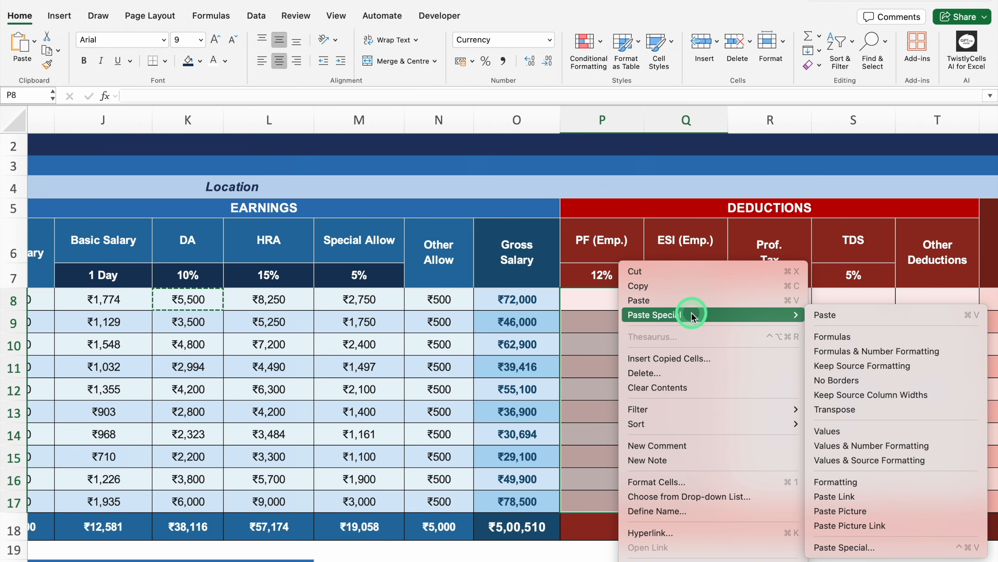
left_click(849, 334)
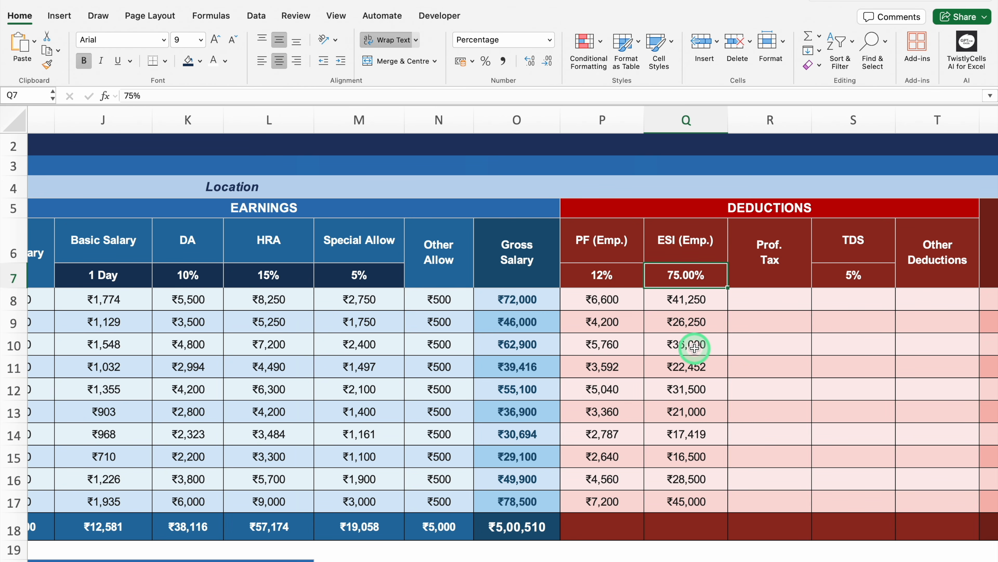
Step: Set the ESI (Emp.) rate in Q7 to 0.75%
type("0.7")
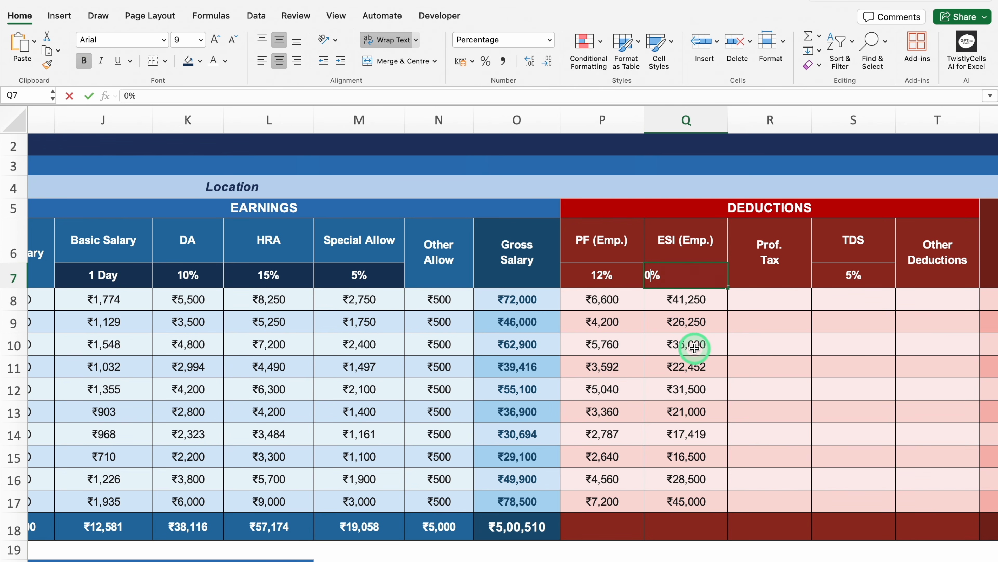
type("5")
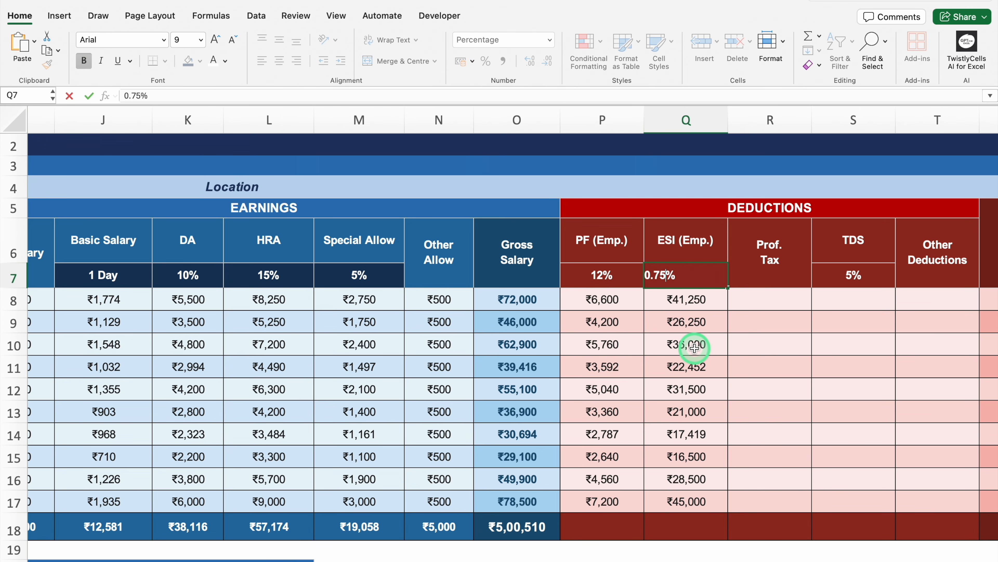
key("Return")
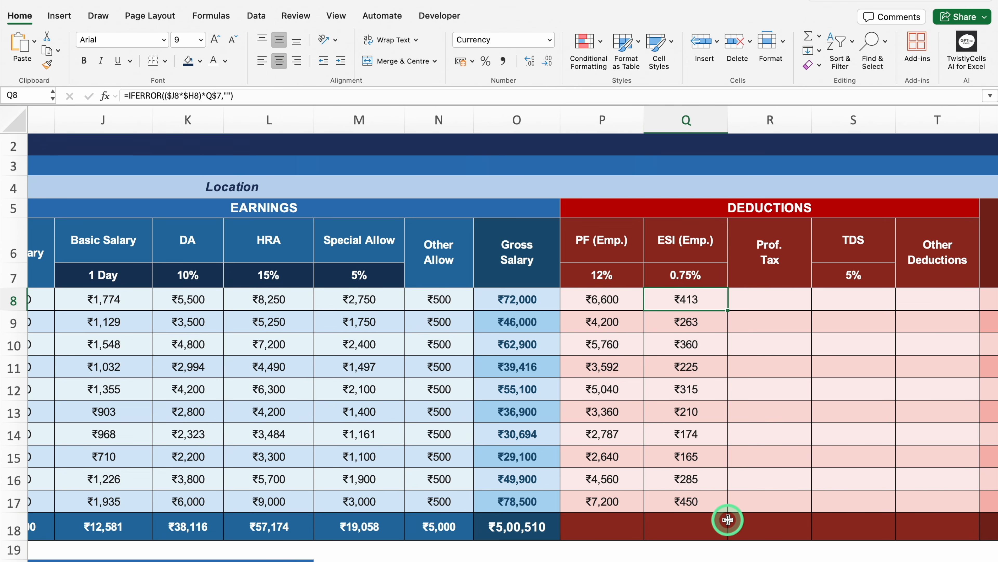
Step: Copy the SUM total from M18 and paste only its formula into P18:V18 of the totals row
left_click(359, 525)
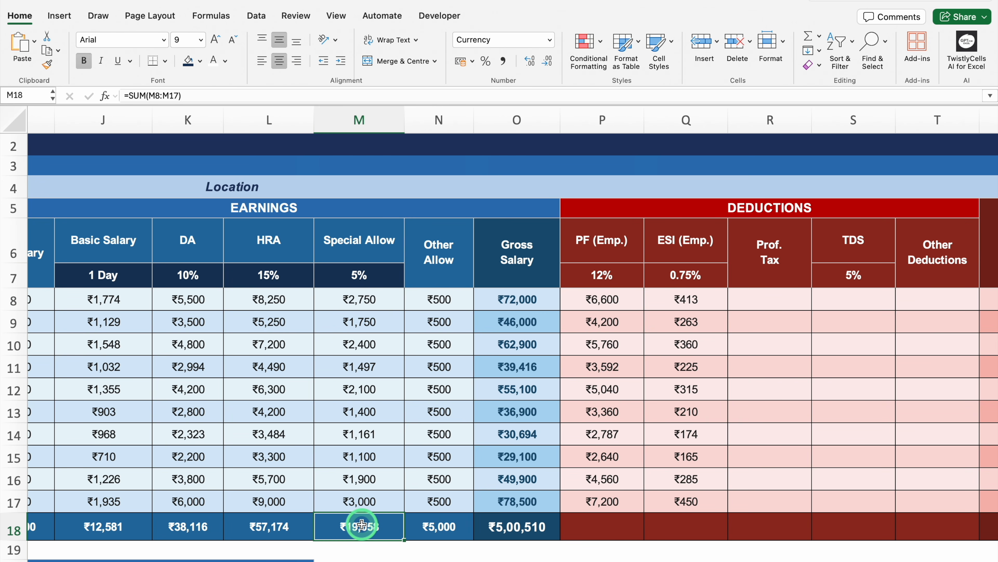
key("super+c")
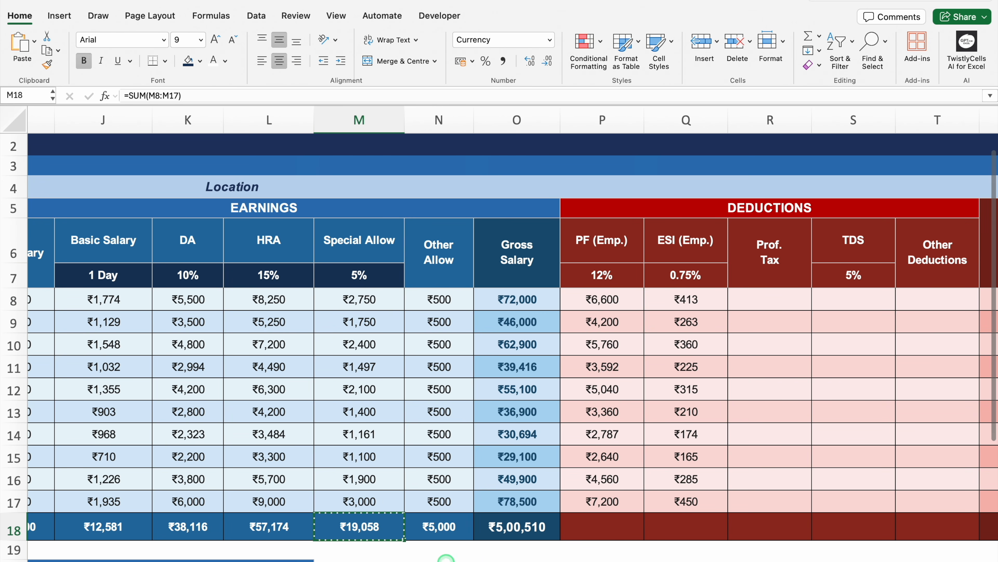
scroll(446, 552, "right", 3)
left_click_drag(372, 527, 891, 518)
right_click(807, 523)
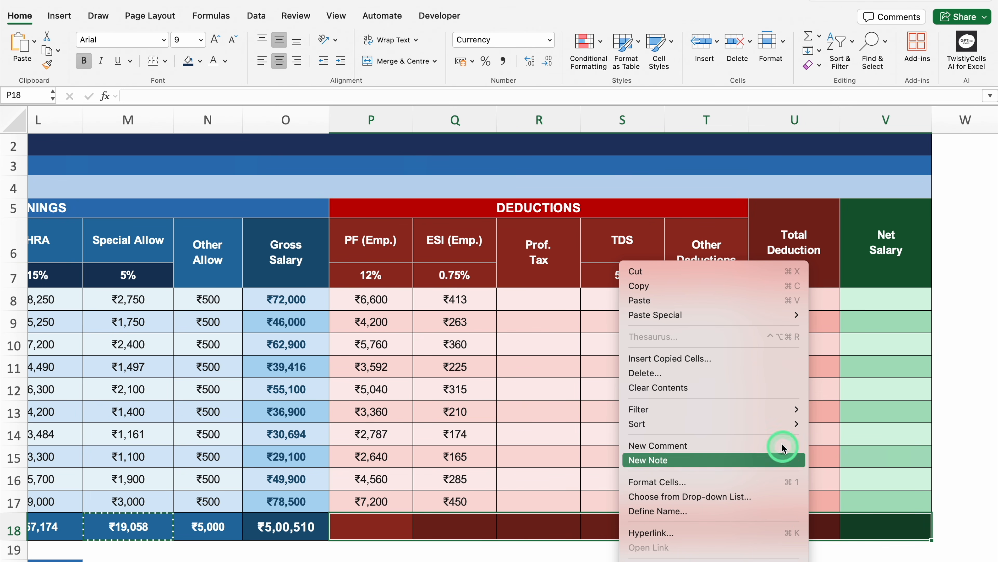
mouse_move(770, 409)
mouse_move(754, 315)
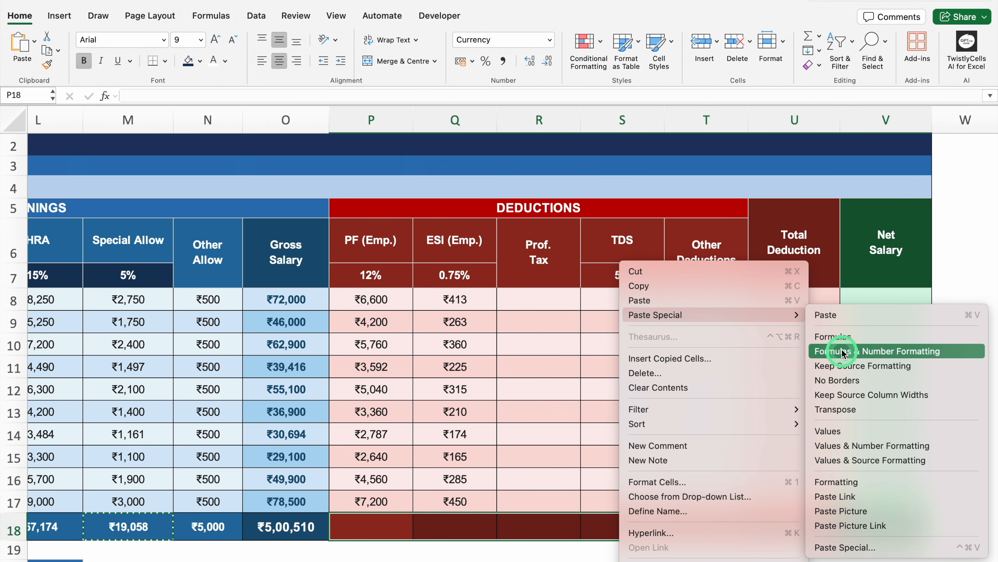
left_click(839, 336)
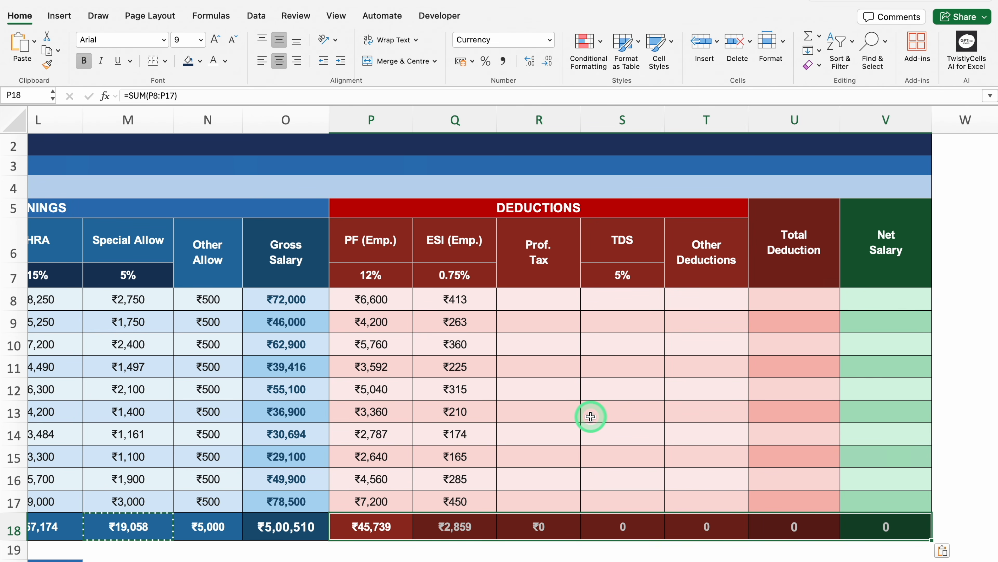
Step: Format the totals in P18:V18 as Currency with the ₹ symbol and no decimal places
key("super+1")
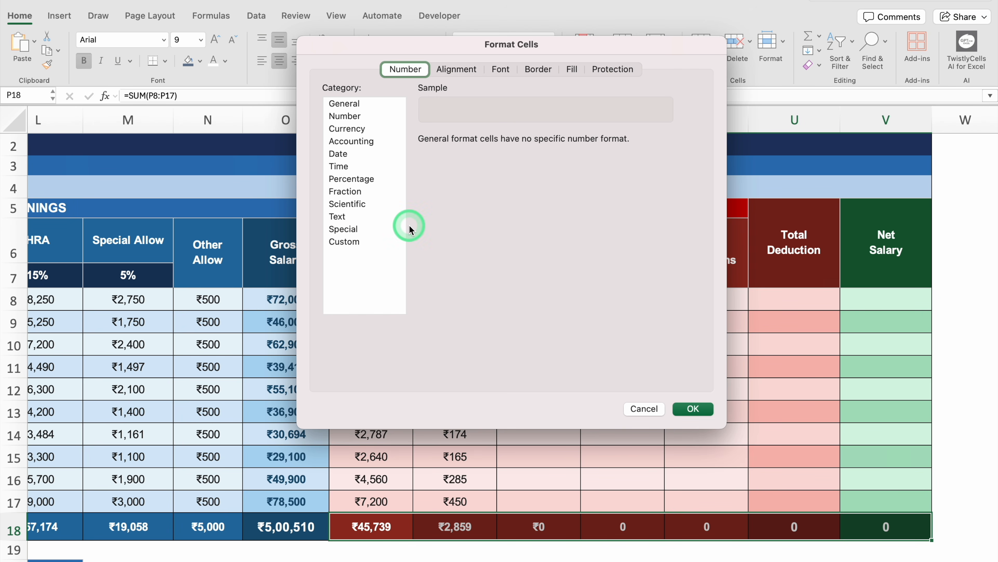
left_click(357, 129)
left_click(581, 160)
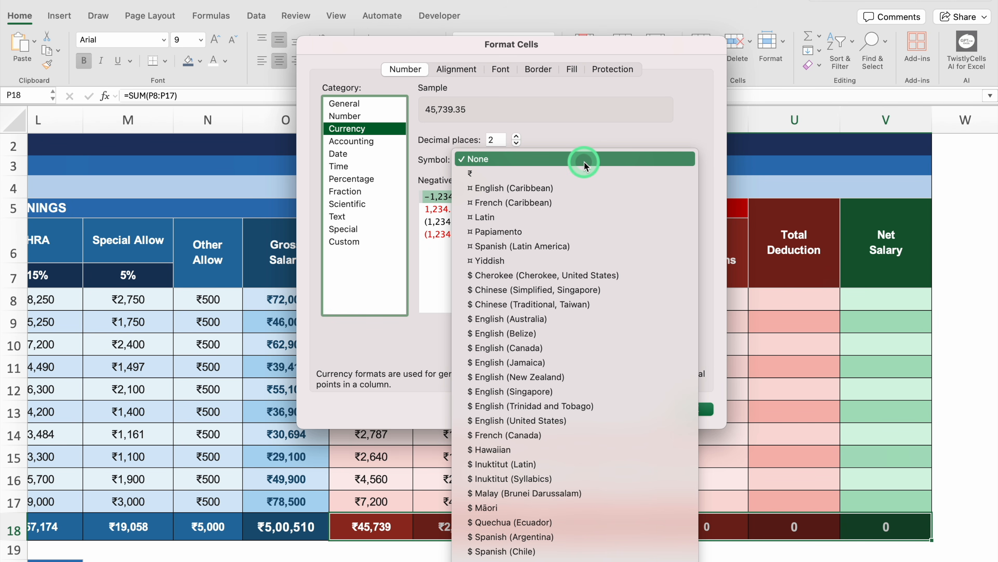
left_click(566, 173)
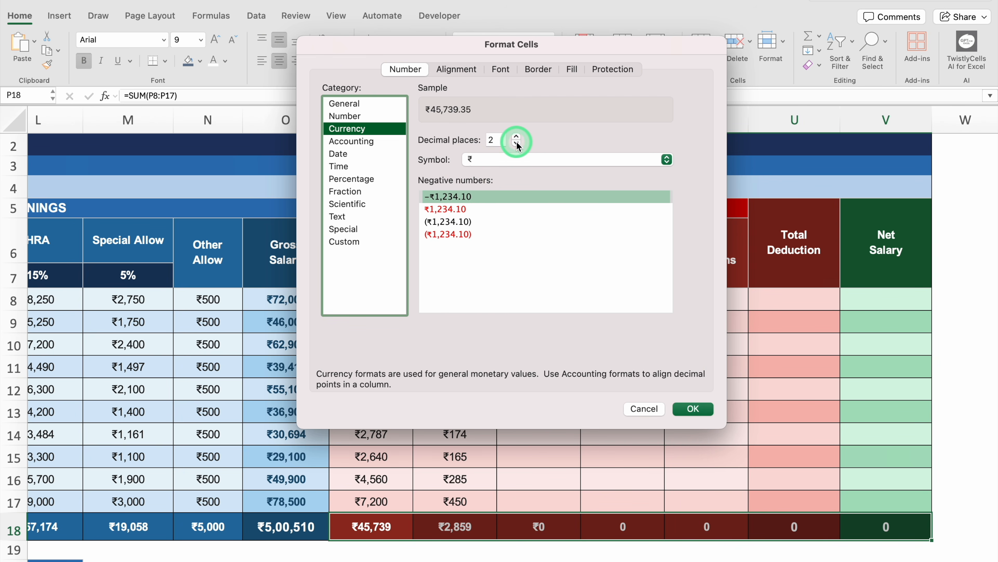
left_click(517, 143)
left_click(517, 144)
left_click(693, 409)
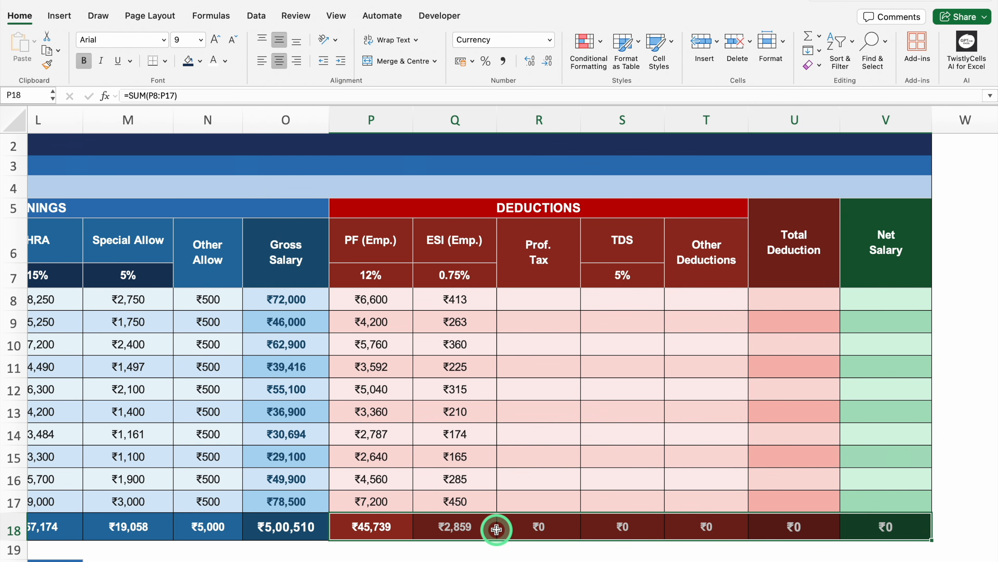
Step: Widen the Prof. Tax column and begin an IF formula in R8 that returns 0 when gross salary O8<=15000
left_click(549, 300)
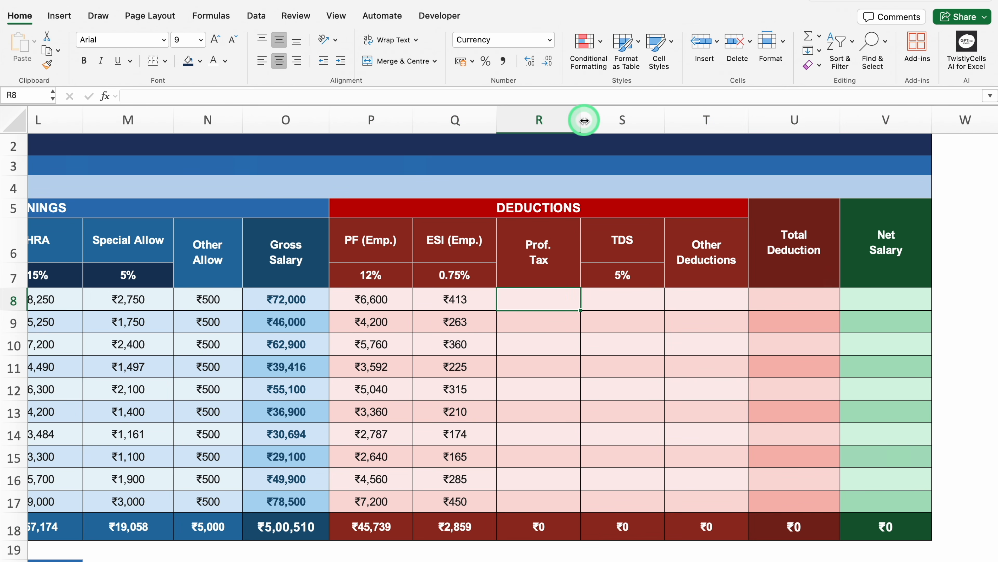
left_click_drag(584, 121, 691, 141)
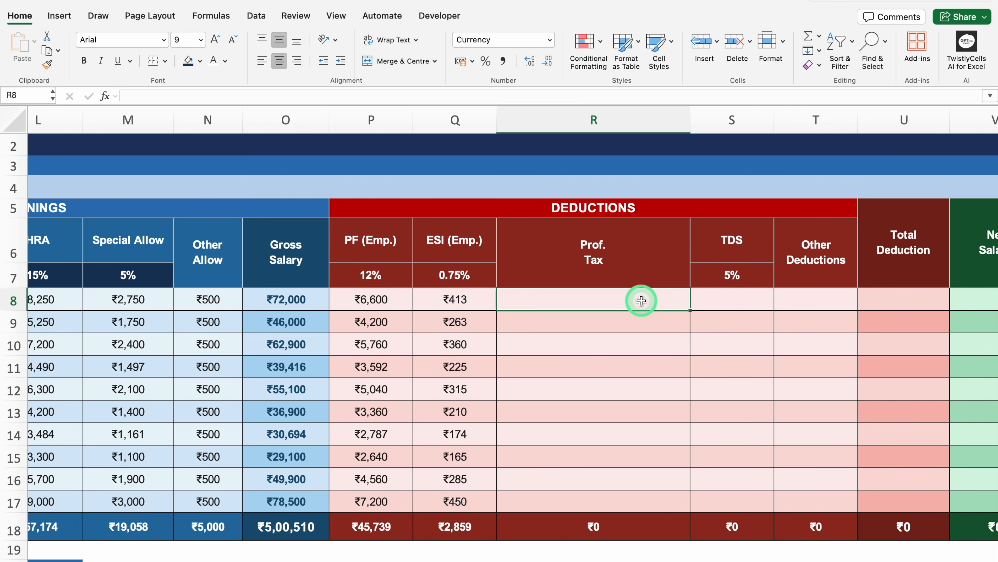
type("=IF")
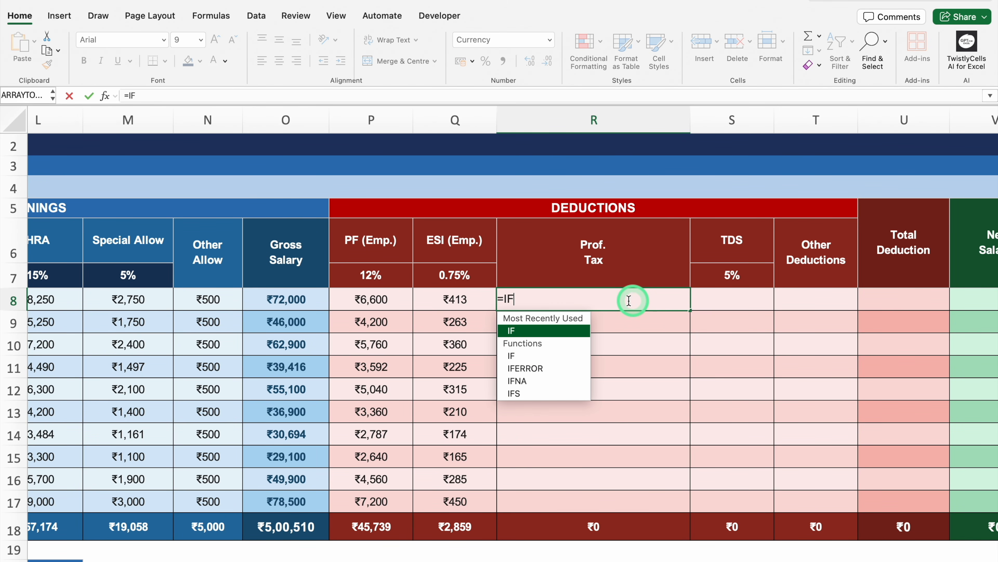
double_click(555, 330)
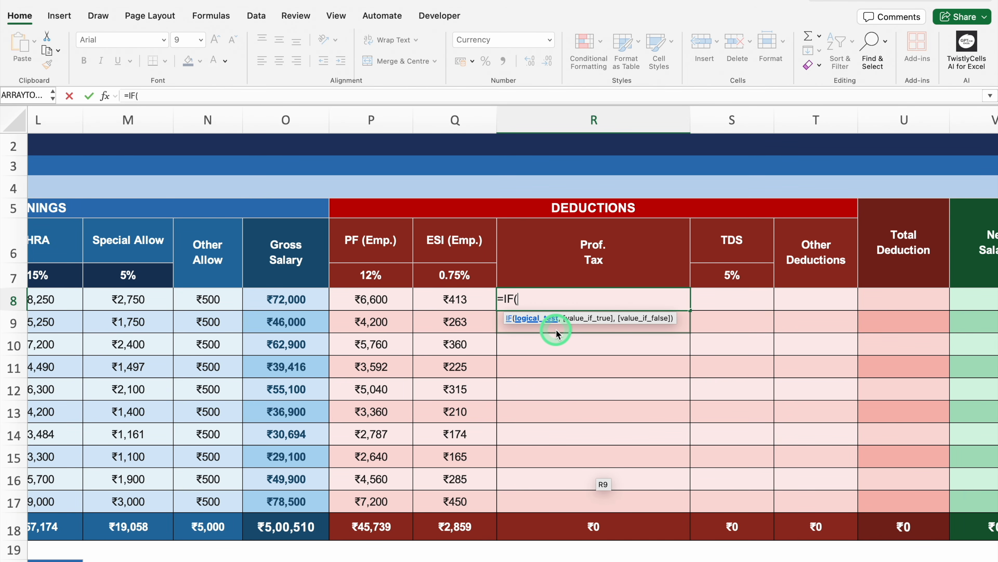
left_click(308, 295)
type("<")
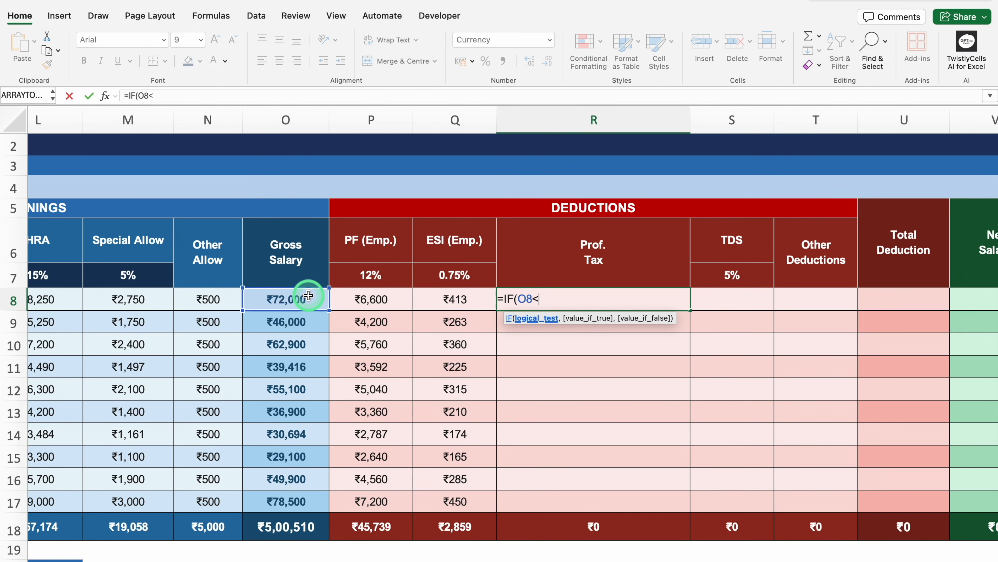
type("=15000,")
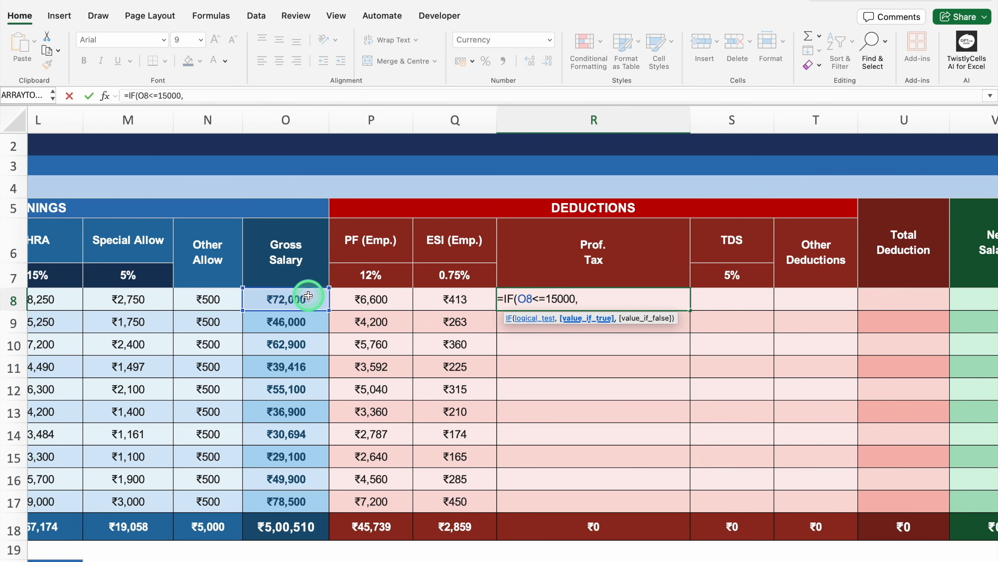
type("0,")
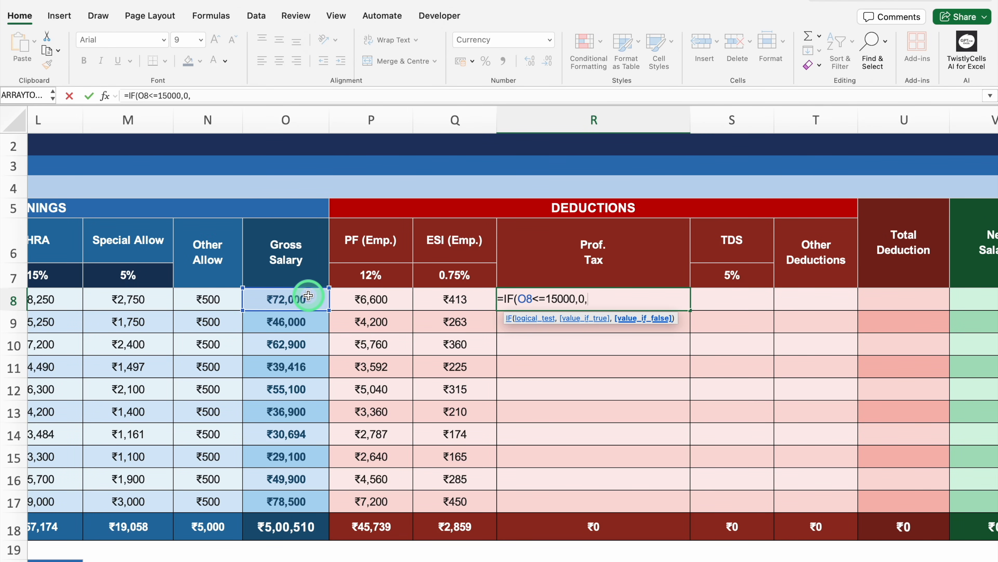
type("IF")
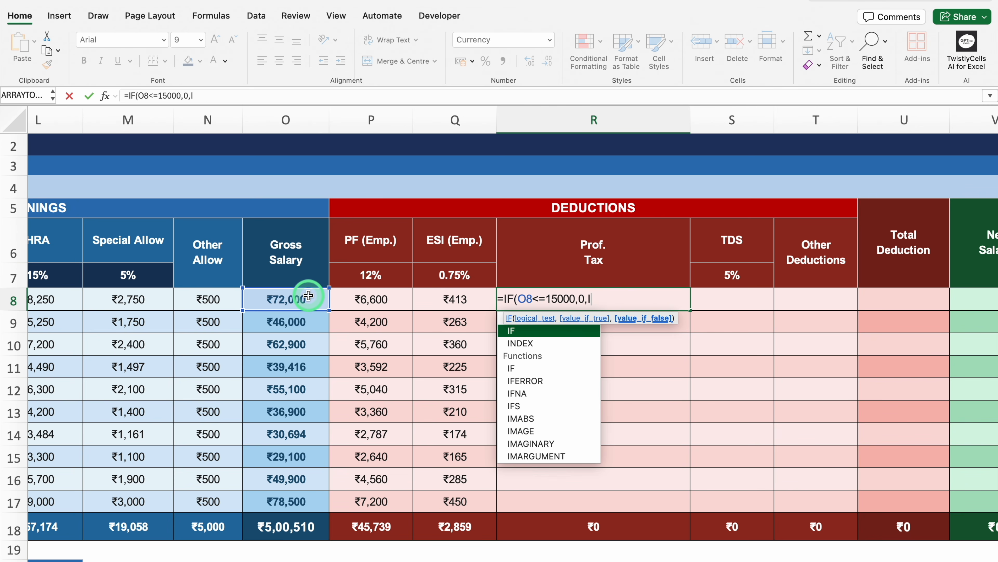
Step: Complete the R8 formula with a nested IF that returns 150 when O8<=20000 and 200 otherwise
double_click(536, 332)
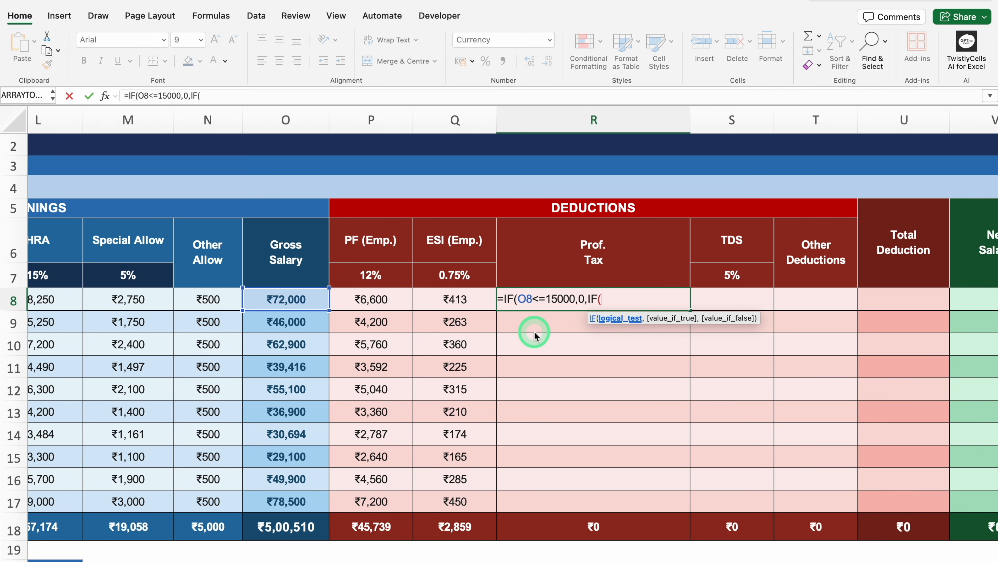
left_click(301, 297)
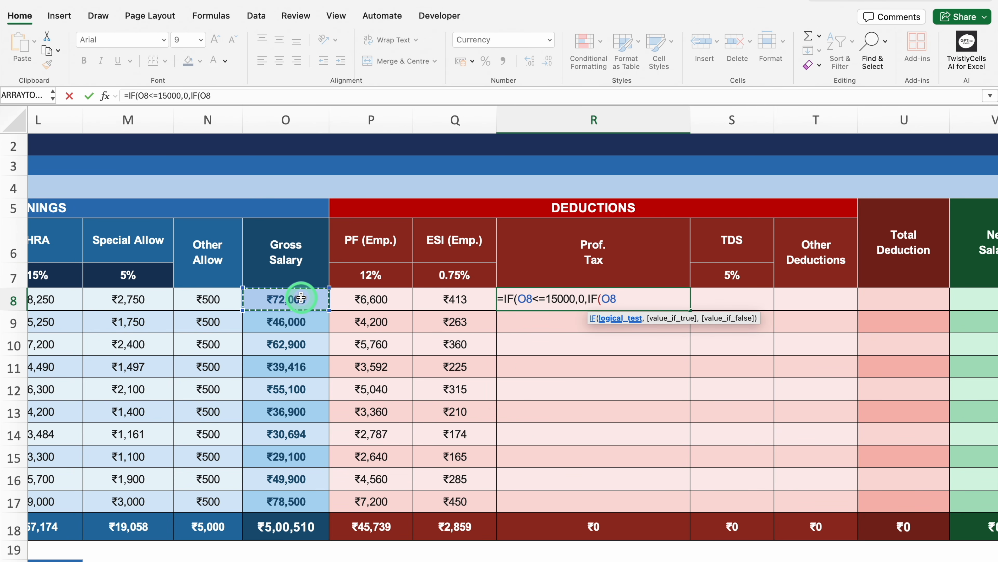
type("<")
type("=")
type("20000")
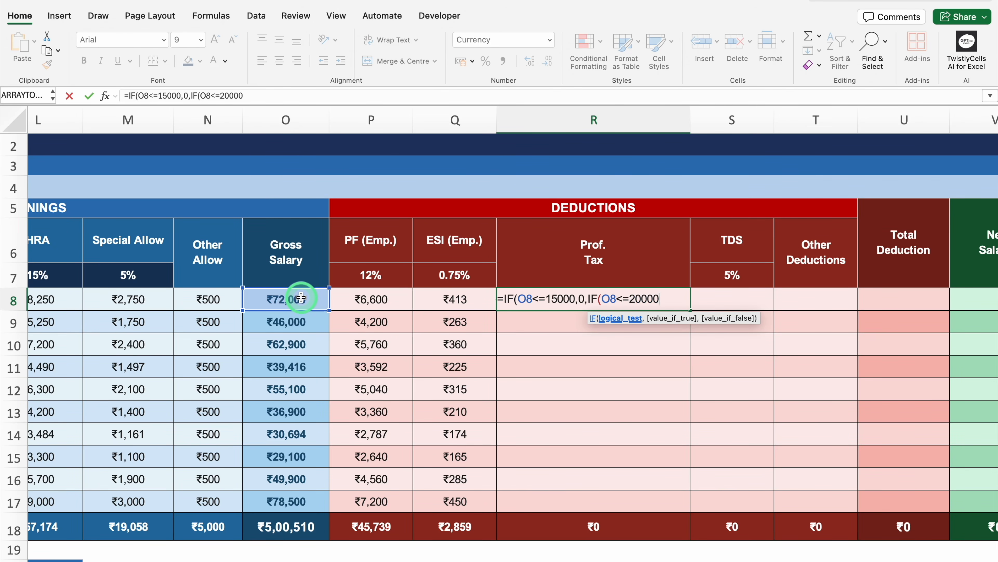
type(",15")
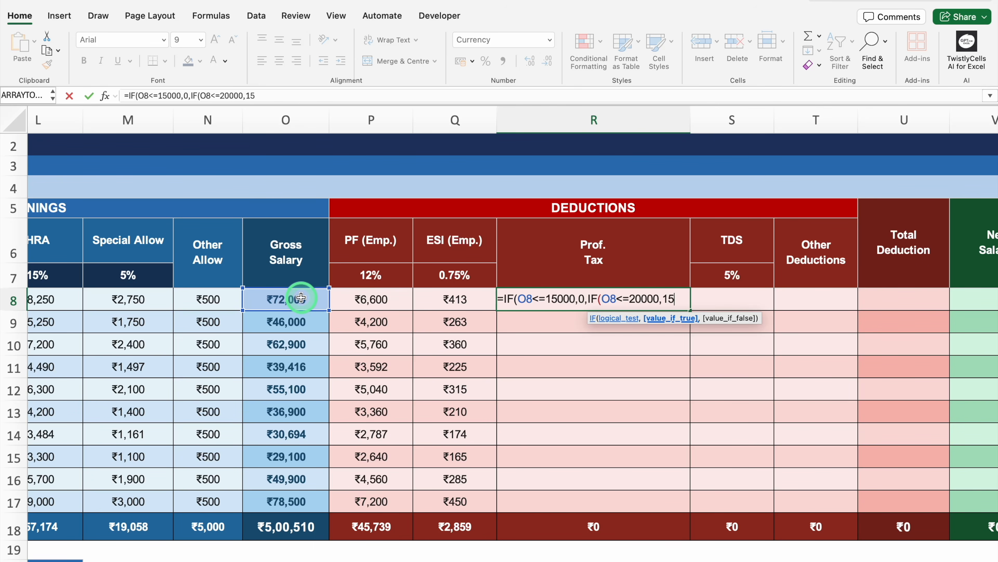
type("0,")
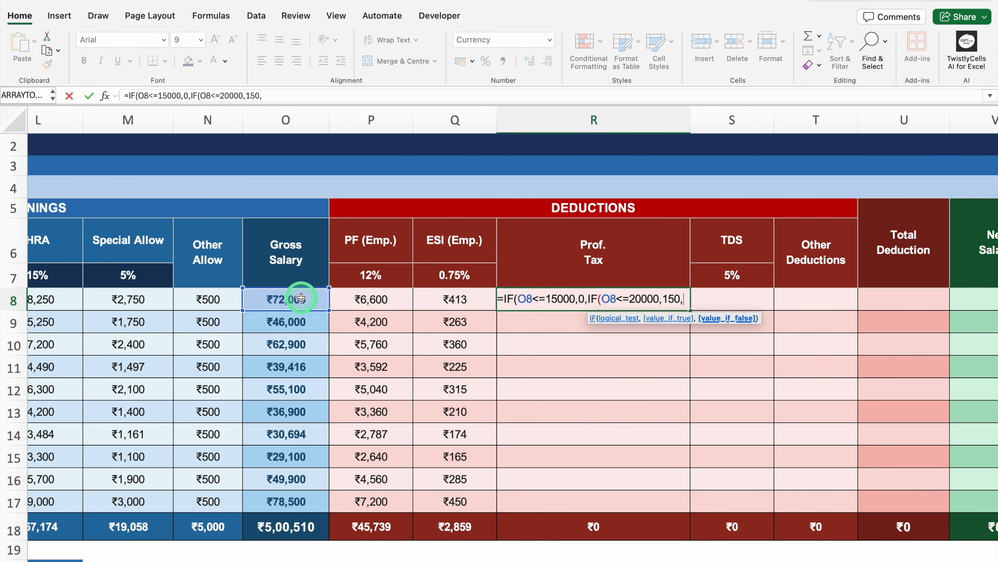
type("200")
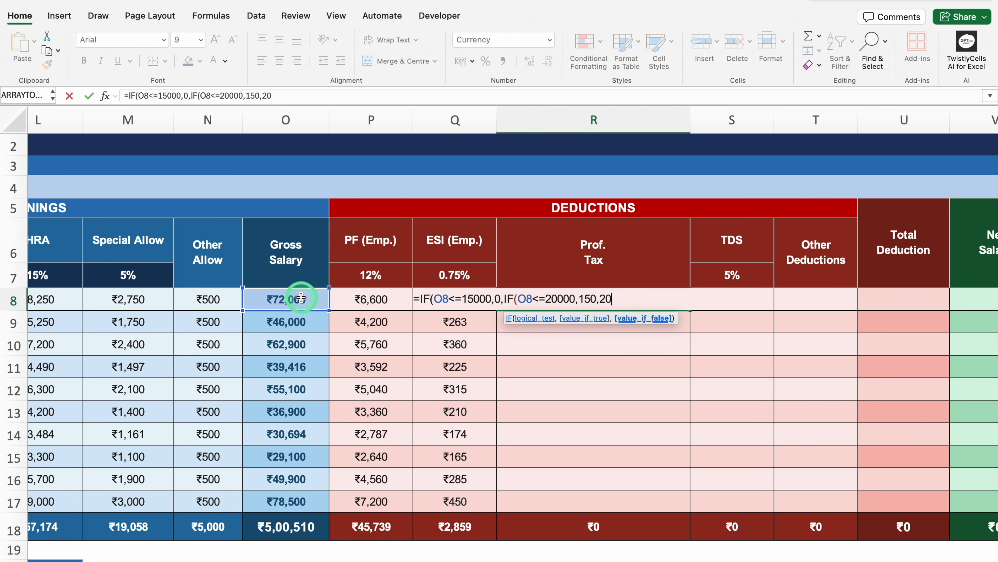
type(")")
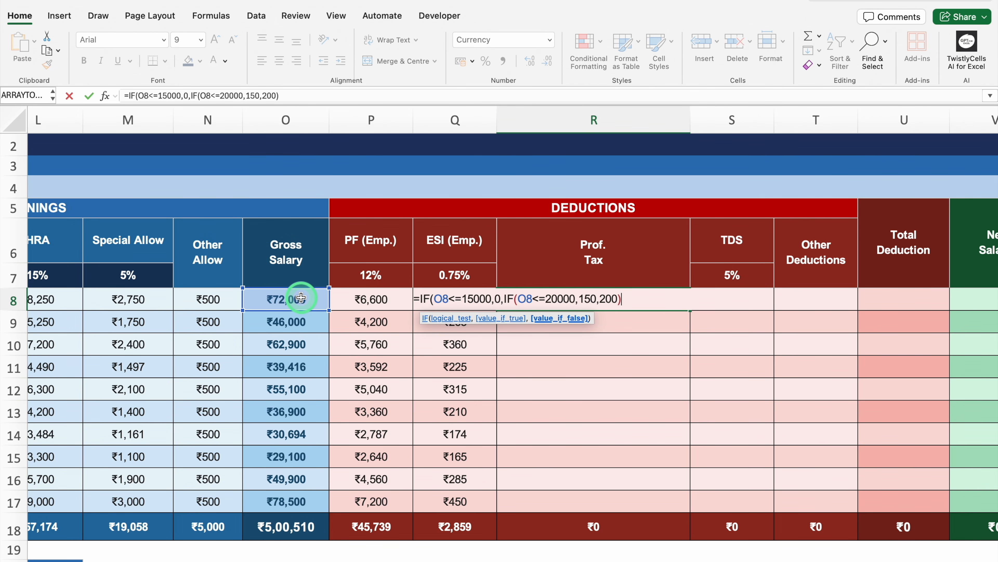
type(")")
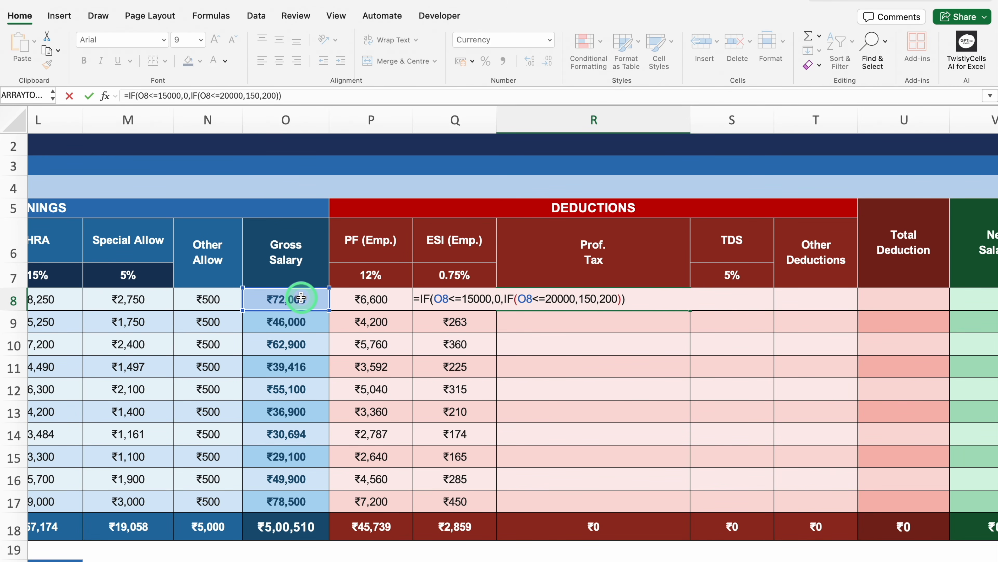
key("Return")
left_click(645, 293)
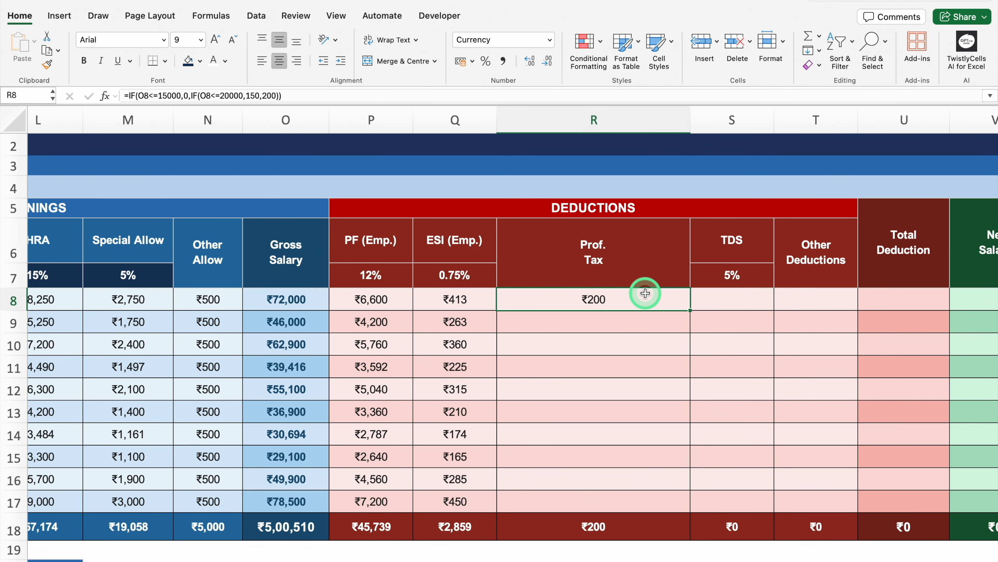
Step: Test the Prof. Tax formula with gross salaries of 15000, 19000 and 21000 in O8, and undo these entries
left_click(290, 299)
type("1")
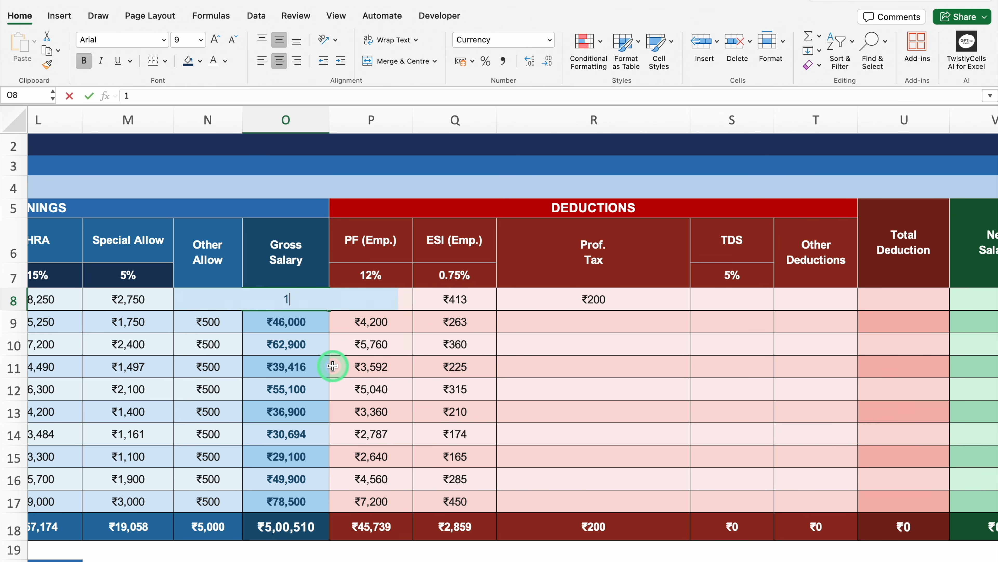
type("5,00000")
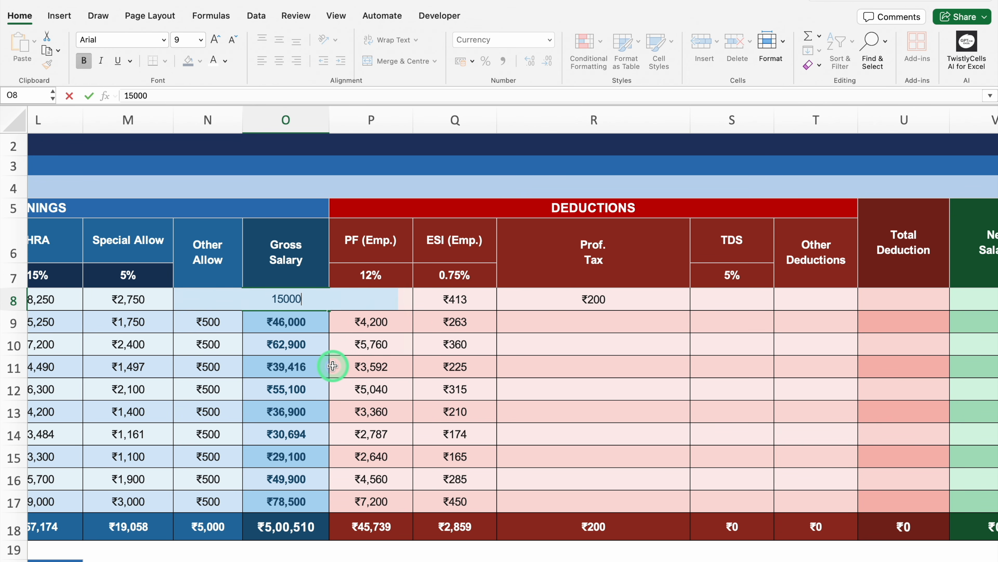
key("Return")
left_click(291, 298)
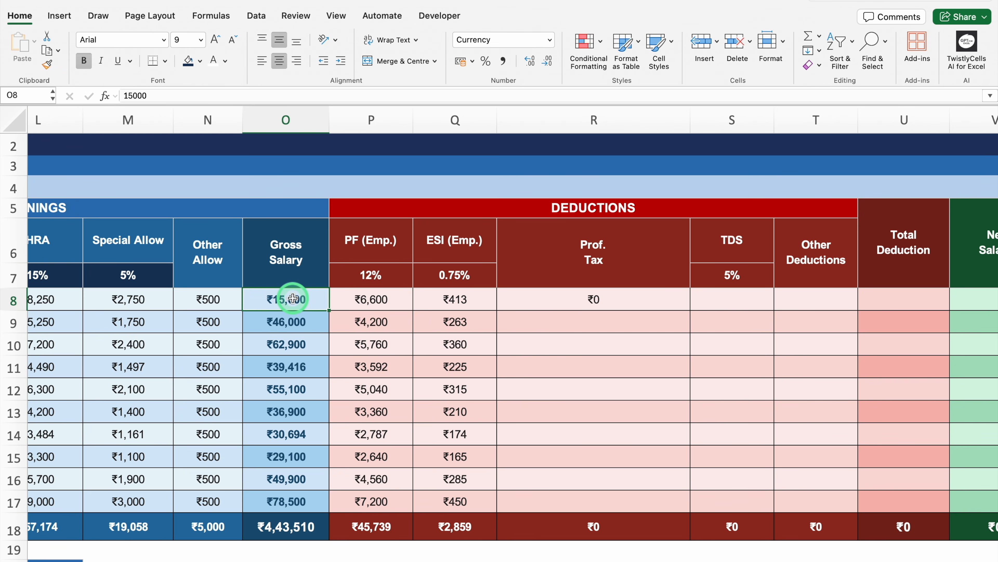
type("19000")
key("Return")
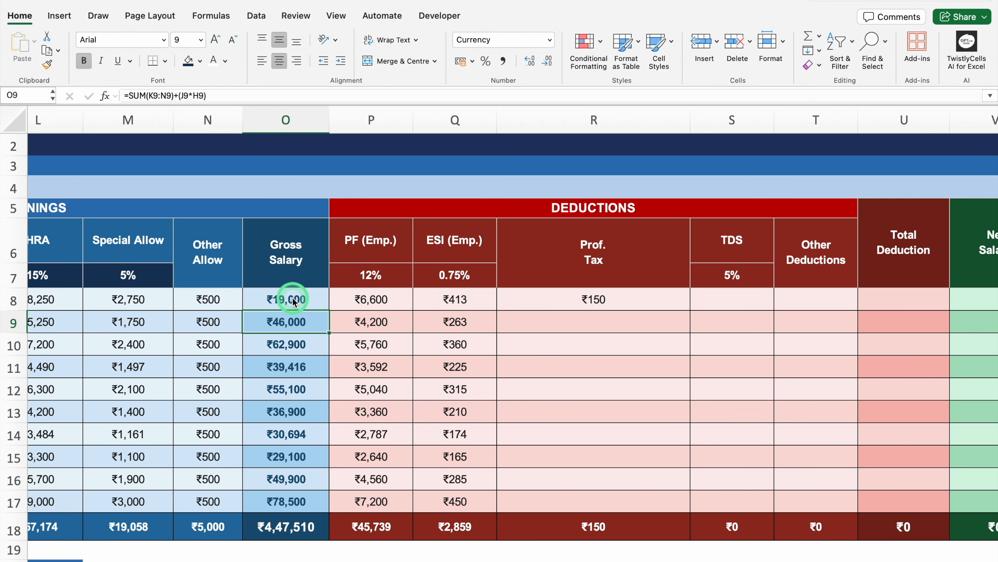
left_click(293, 298)
type("21,000")
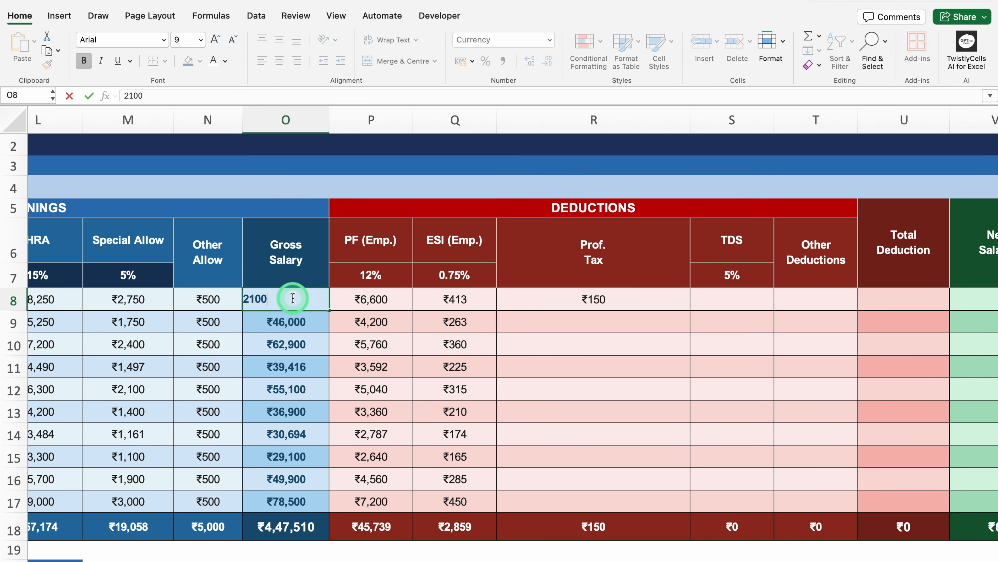
key("Return")
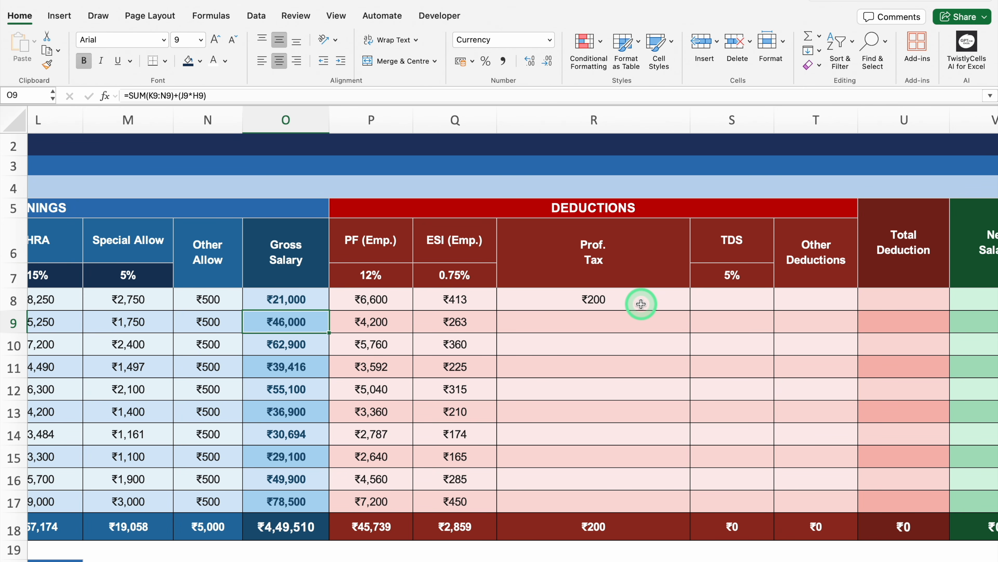
key("super+z")
key("super+z")
Step: Fill the Prof. Tax formula from R8 down to R17 and narrow column R to fit its short values
left_click(676, 301)
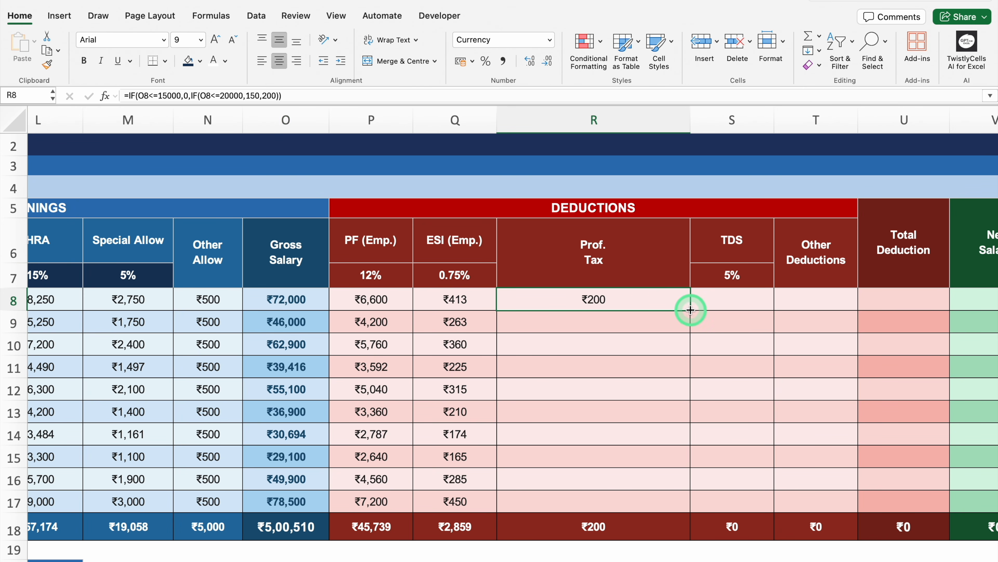
left_click_drag(691, 310, 686, 508)
left_click_drag(690, 119, 565, 123)
Step: Select the first employee's TDS cell, S8
left_click(607, 302)
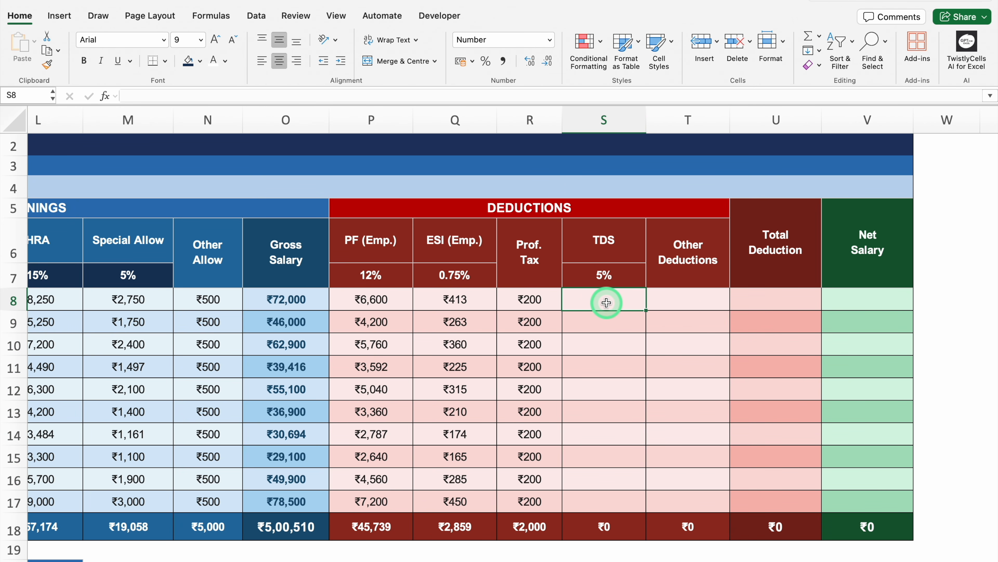
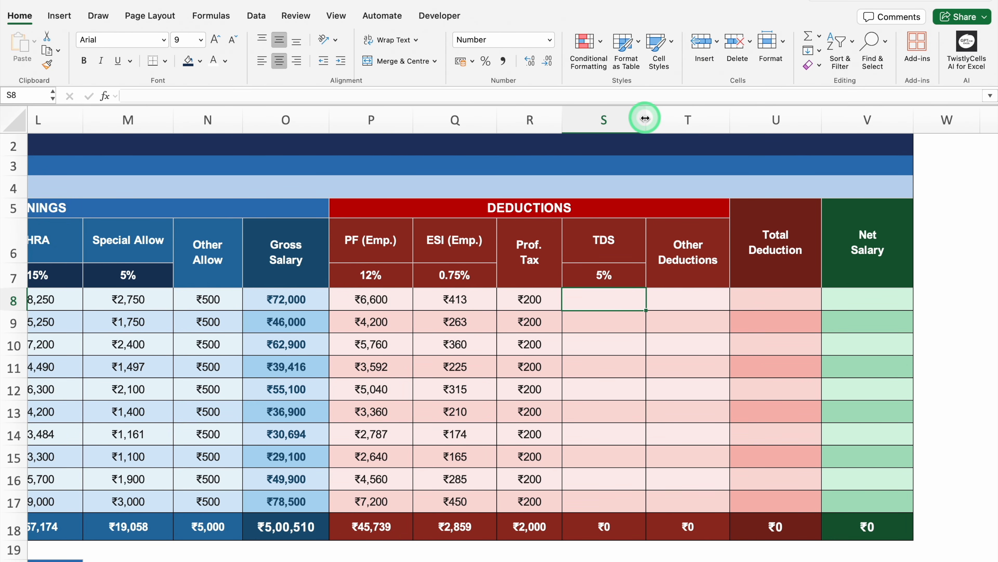
Step: Widen the TDS column S and start an IF formula in S8 that tests whether O8>250000
left_click_drag(646, 118, 740, 202)
type("=")
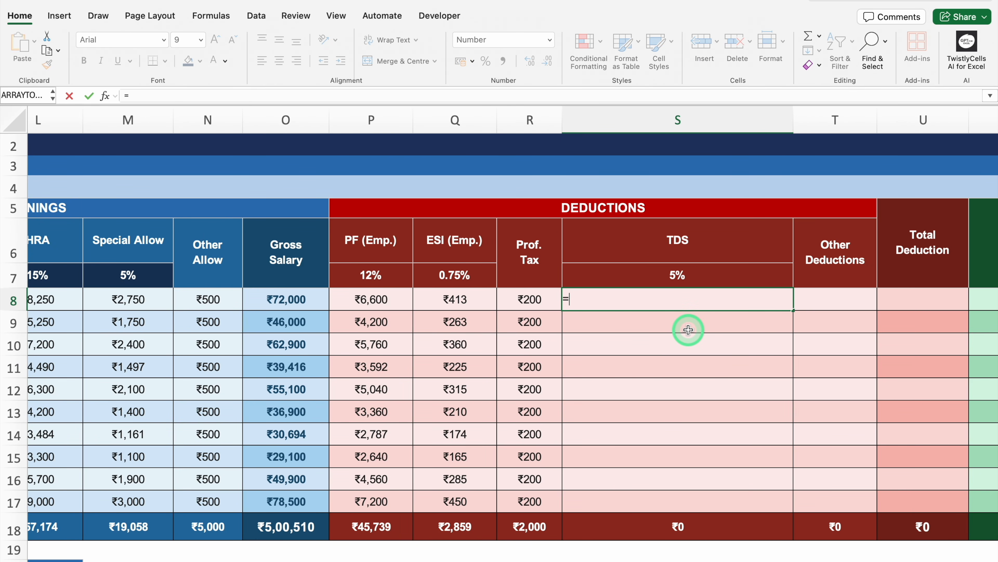
type("IF(")
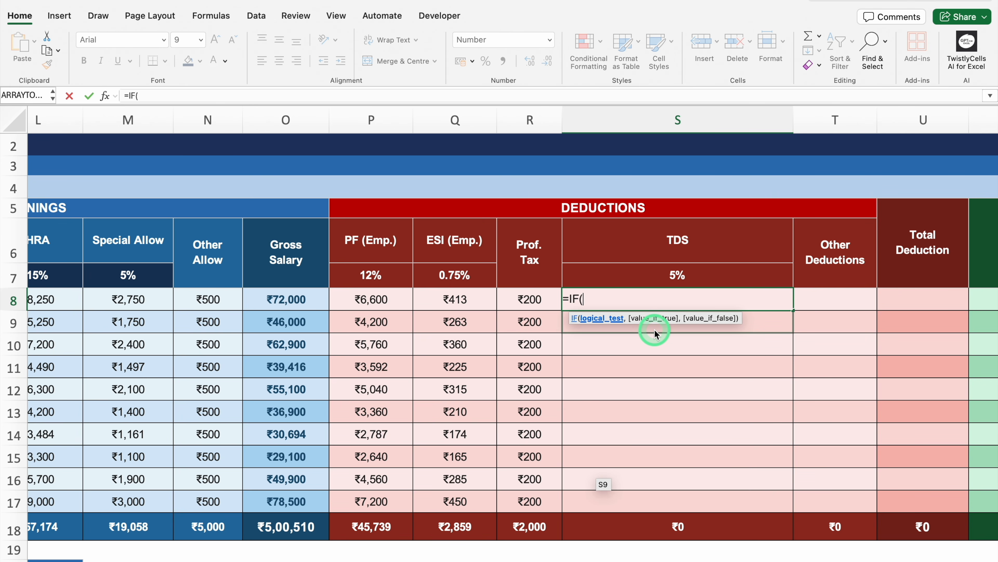
left_click(311, 301)
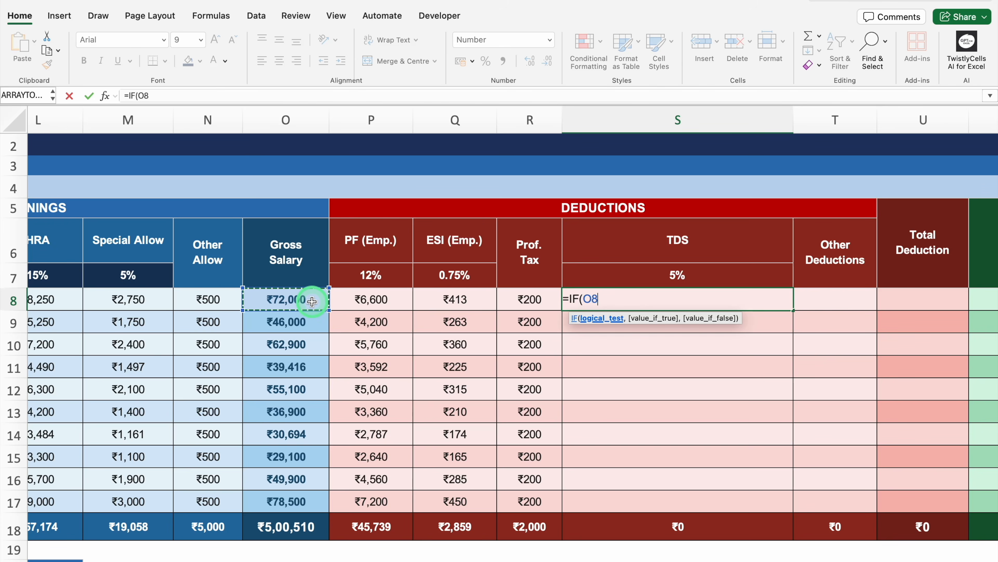
type(">")
type("250")
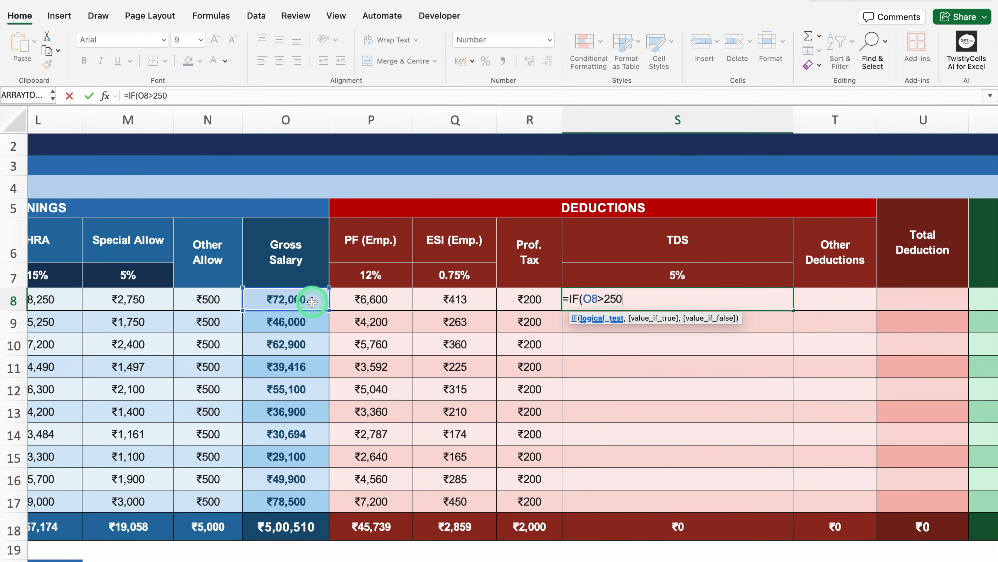
type("000,")
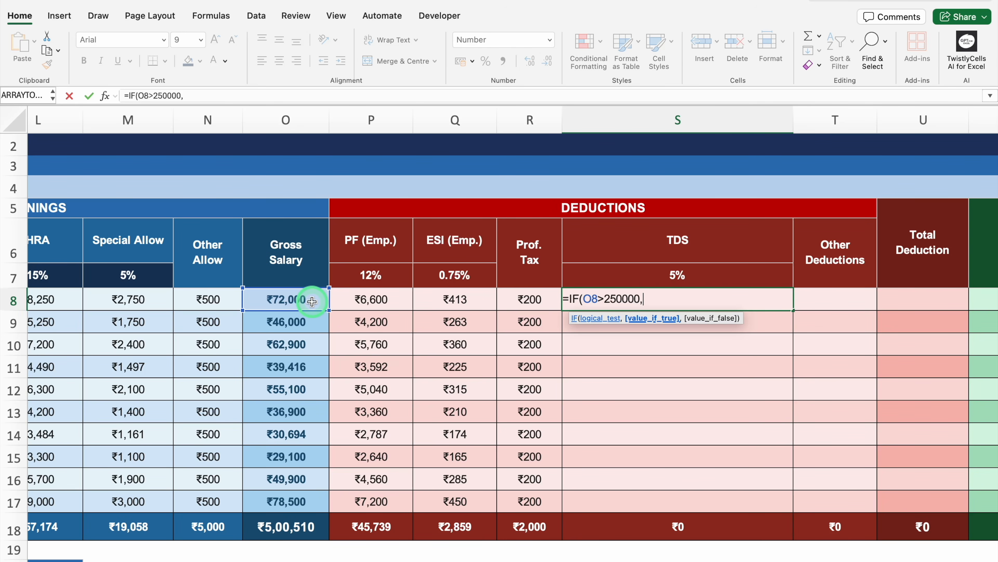
type("(")
Step: Complete the S8 formula to return (O8-250000)*$S$7/12 when true and 0 otherwise
left_click(312, 302)
type("-")
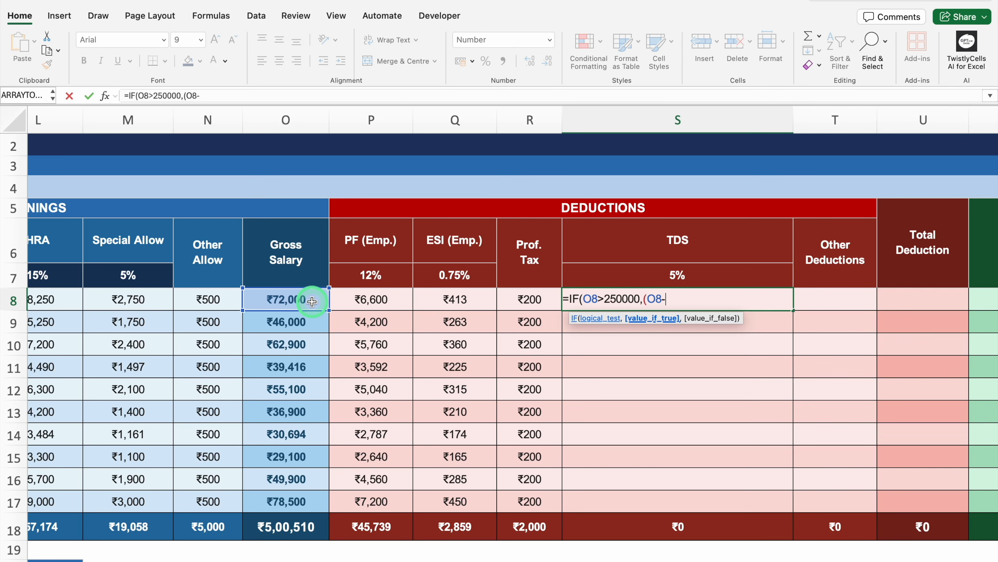
type("250000)*")
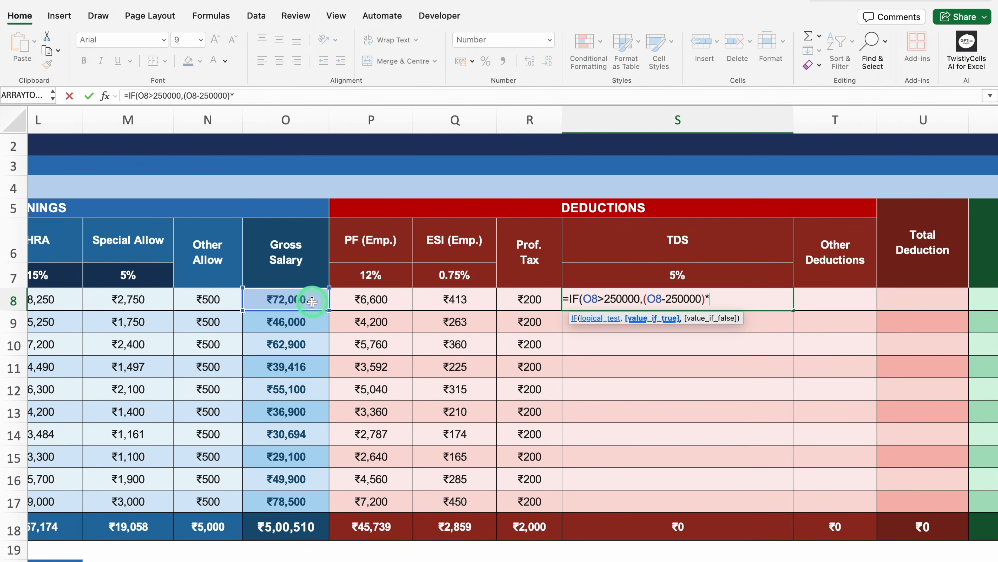
left_click(627, 276)
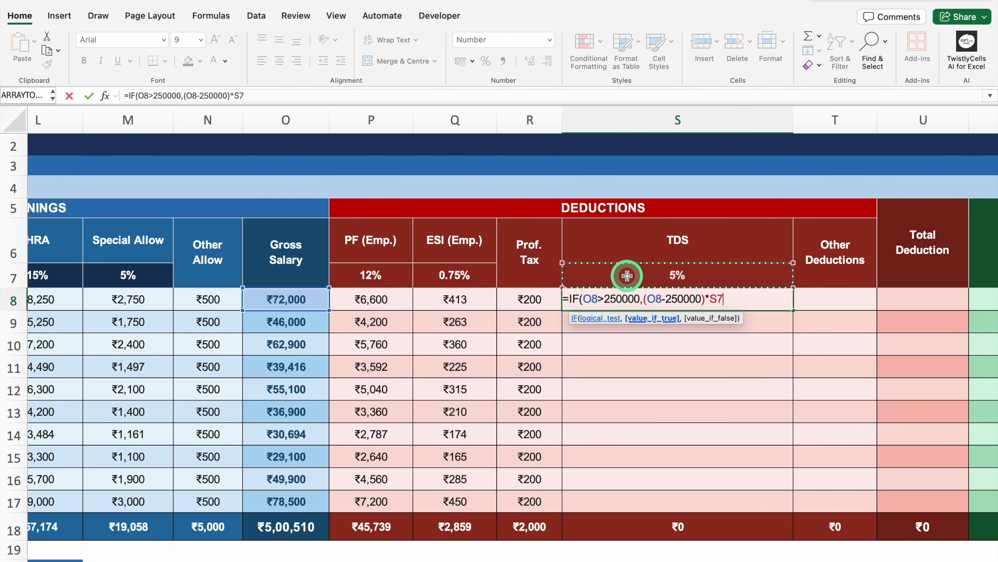
key("F4")
type("/12,")
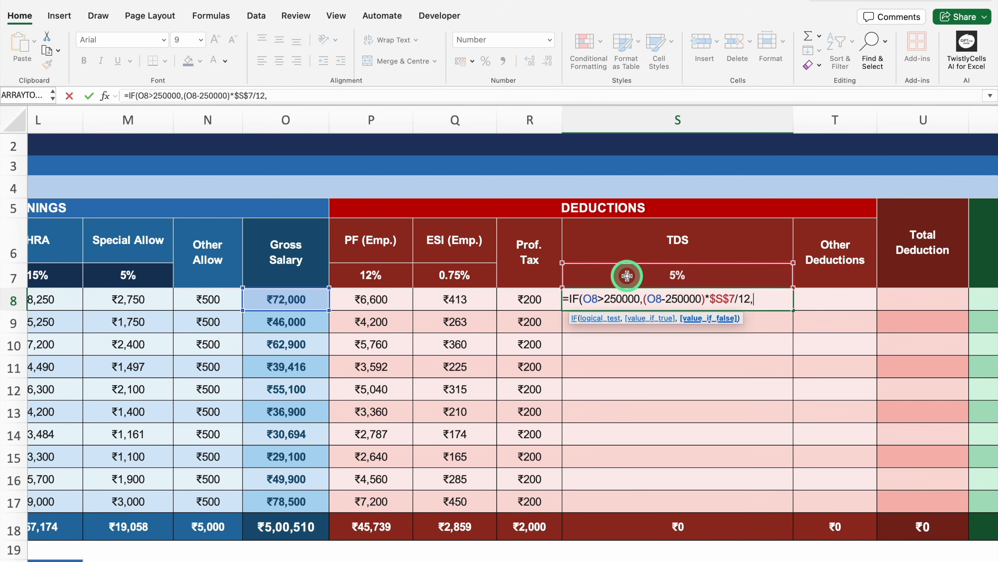
type("0)")
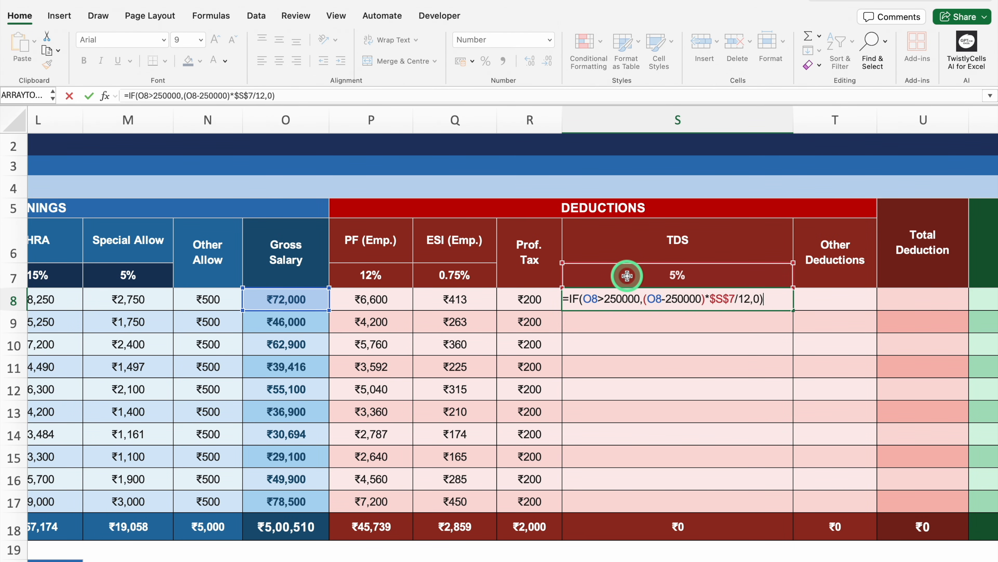
key("Return")
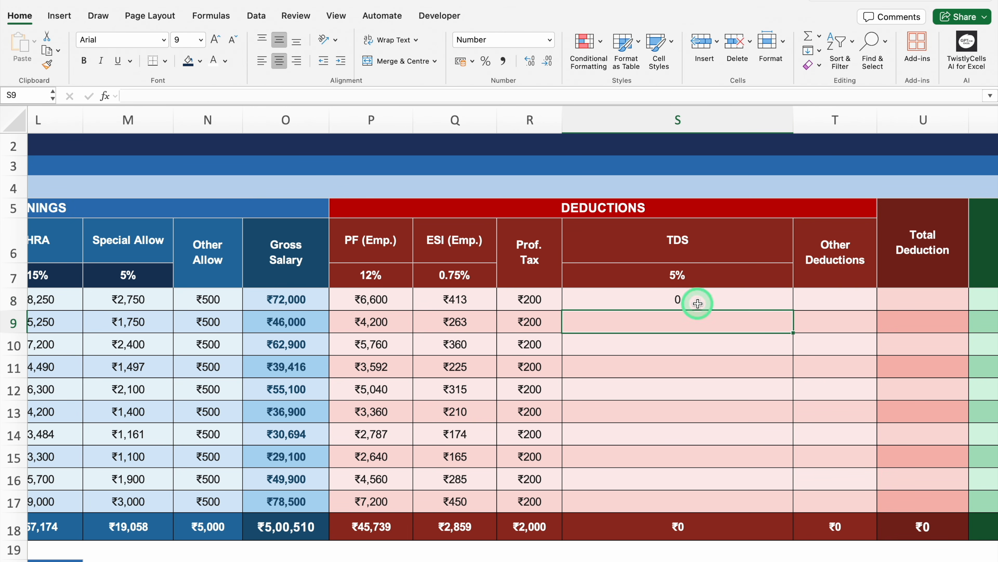
Step: Apply the Currency number format to the TDS cells S8:S17
left_click(641, 301)
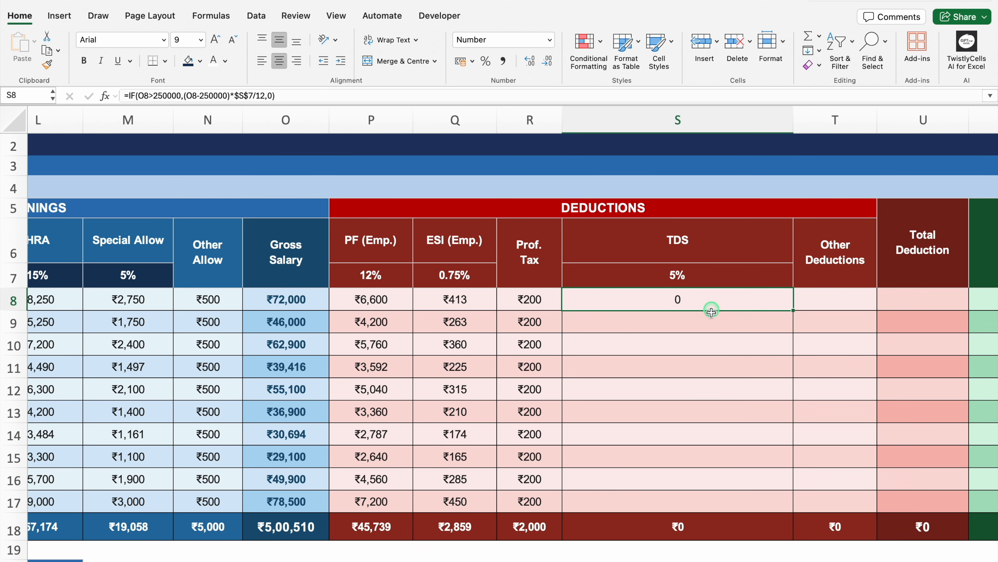
left_click_drag(709, 308, 698, 494)
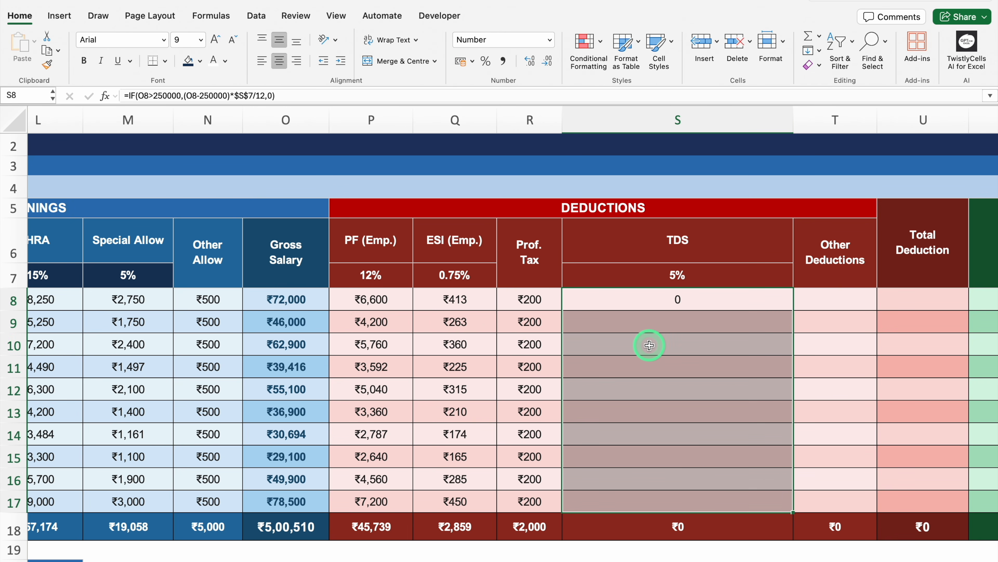
key("super+1")
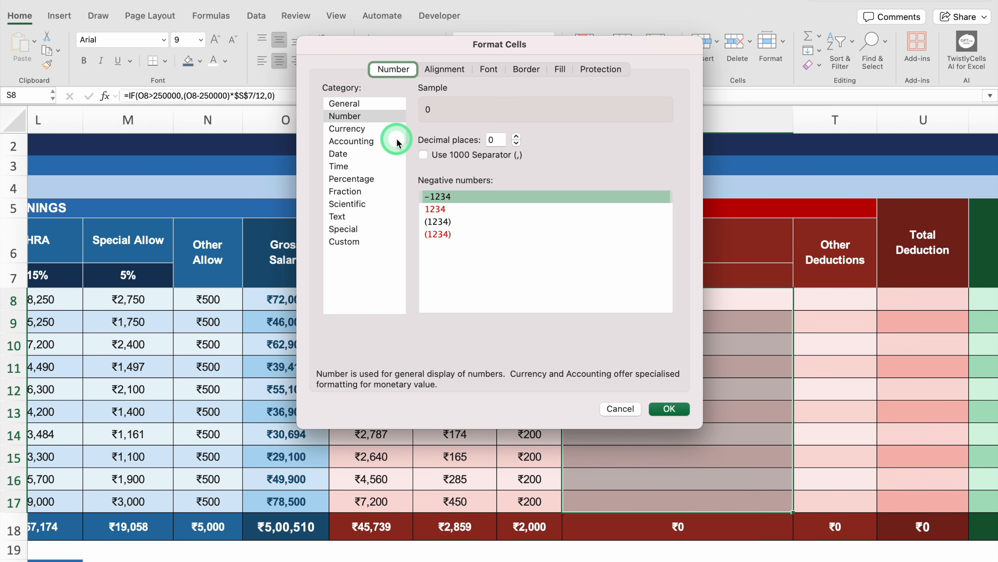
left_click(369, 129)
left_click(673, 408)
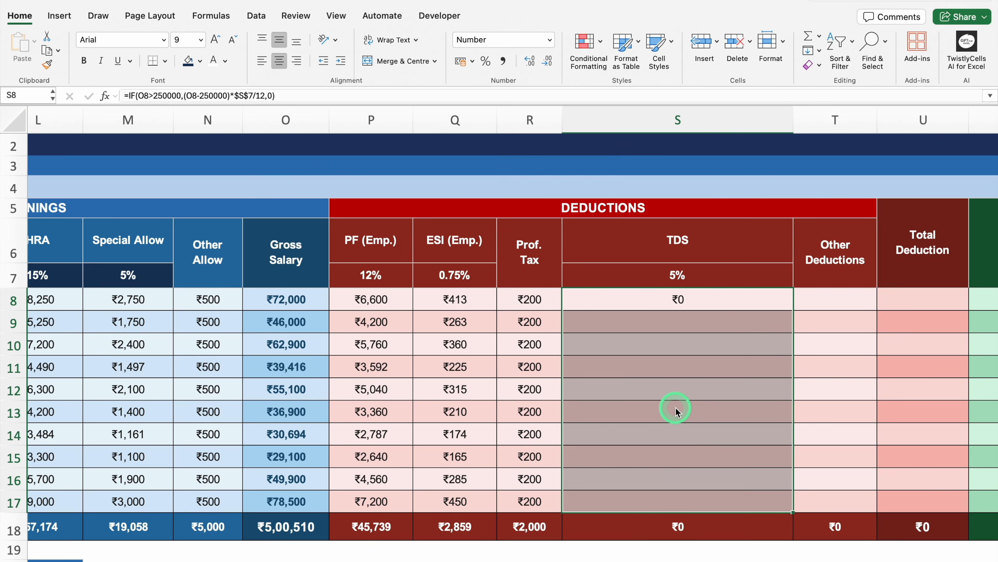
Step: Fill the TDS formula from S8 down to S17 and narrow column S to fit its short values
left_click_drag(793, 311, 785, 509)
left_click(863, 561)
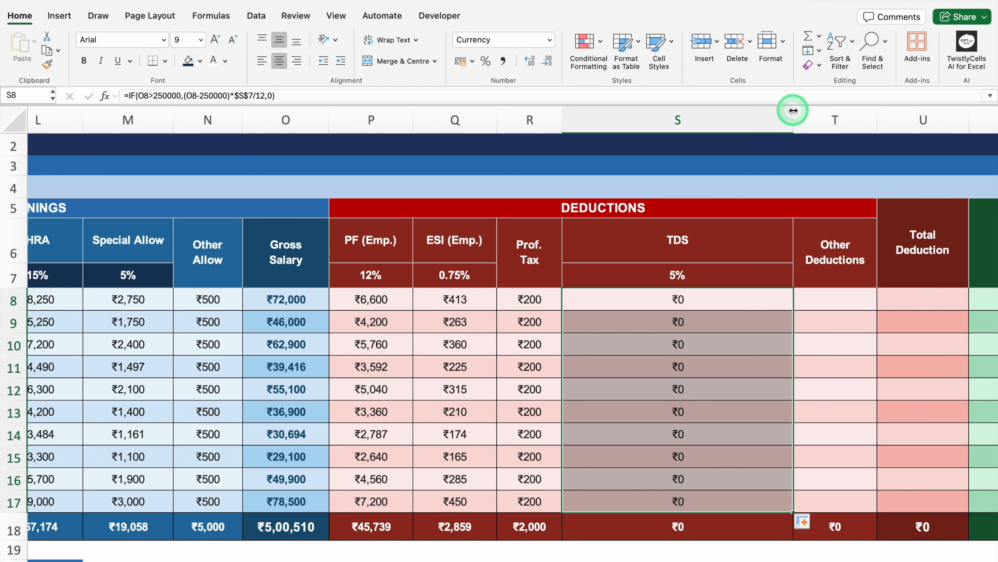
left_click_drag(793, 111, 646, 110)
Step: Enter 0 as Other Deductions for all employees in T8:T17
left_click(688, 300)
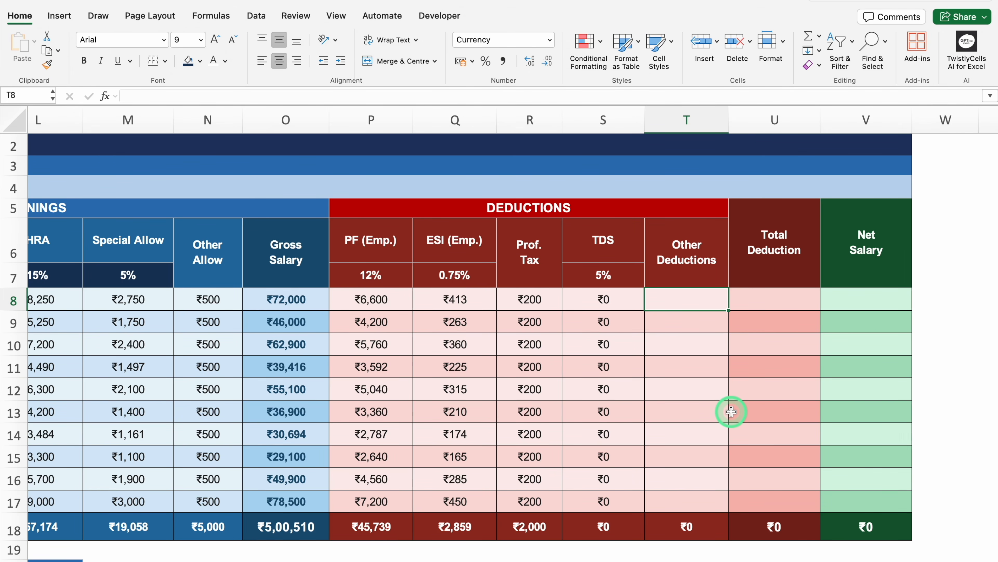
type("0")
key("Tab")
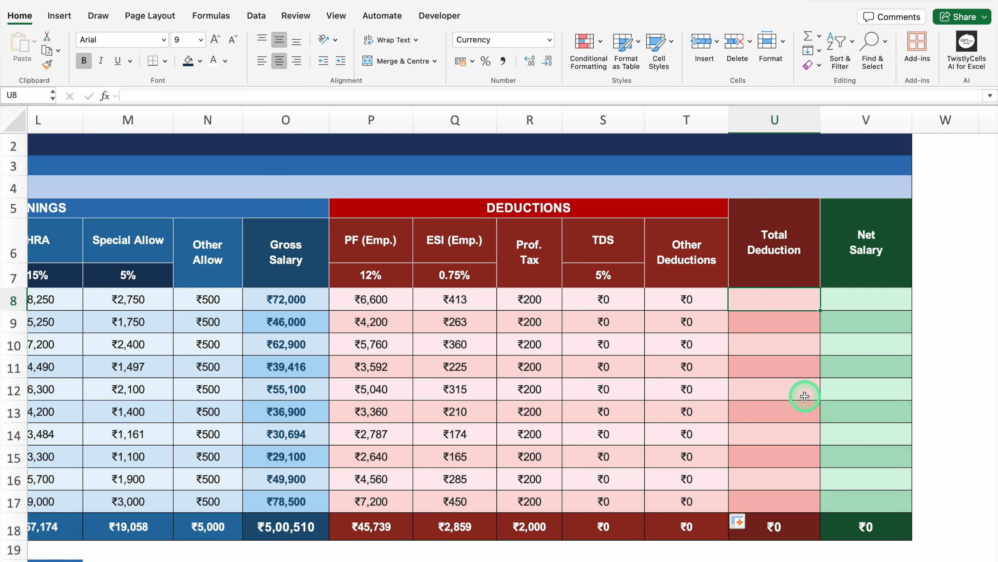
Step: Calculate Total Deduction in U8 with =SUM(P8:T8) and fill the formula down to U17
type("=")
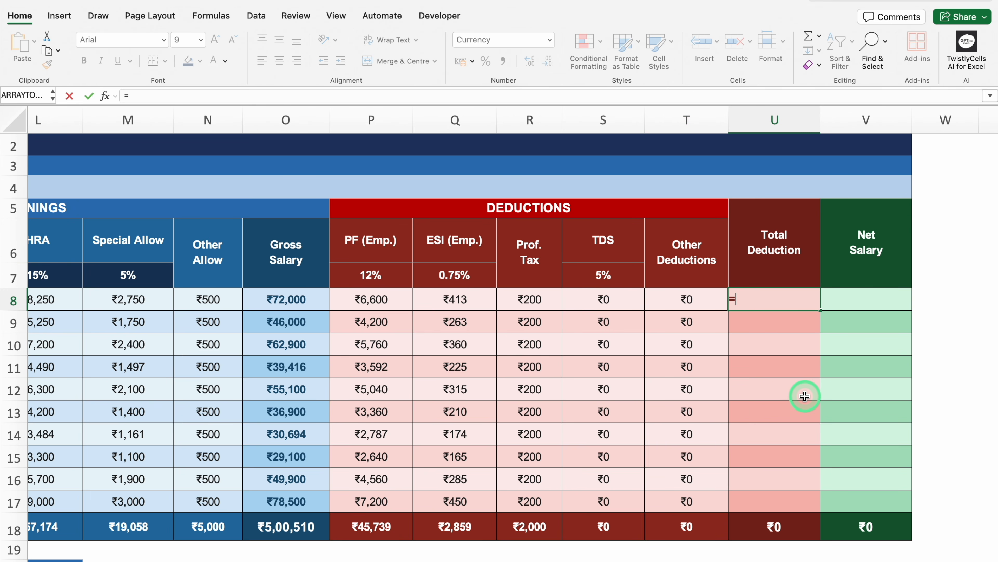
type("SUM")
double_click(798, 330)
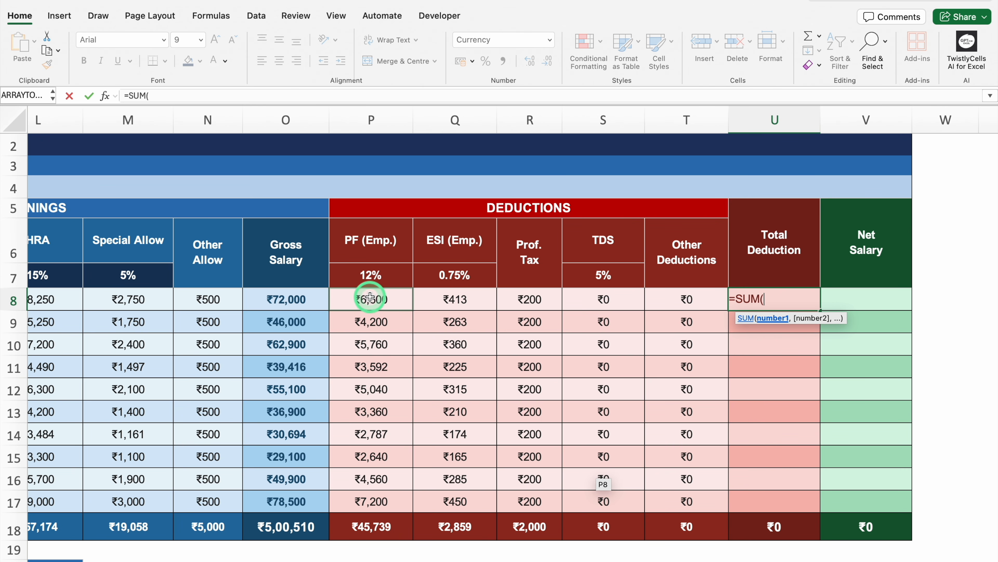
left_click_drag(371, 299, 684, 299)
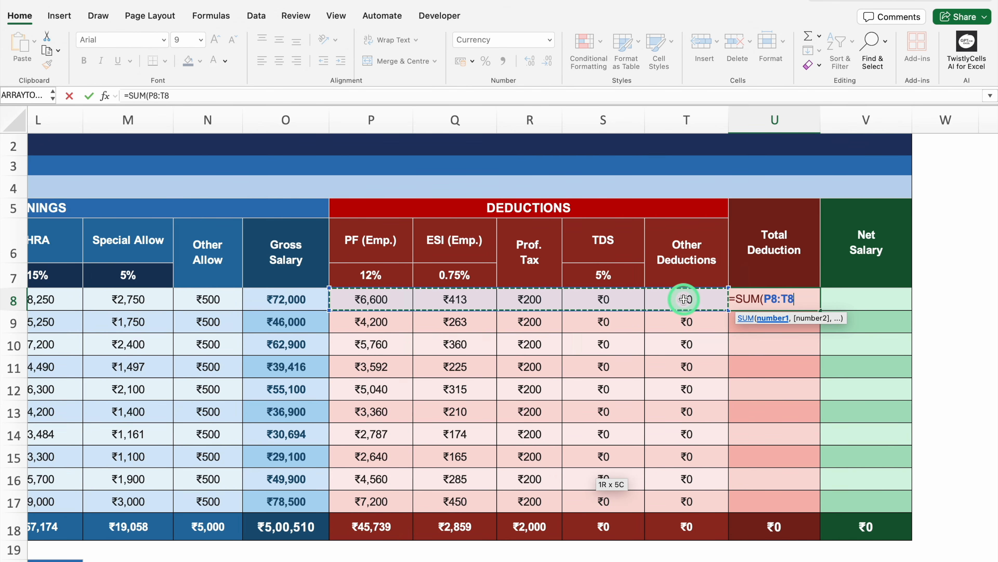
type(")")
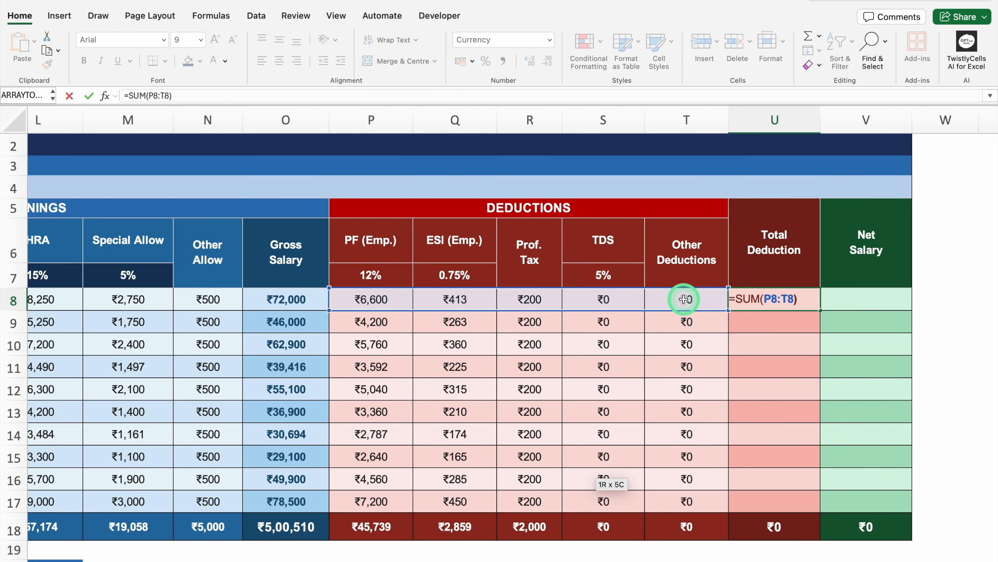
key("Return")
key("Up")
left_click_drag(819, 310, 804, 507)
Step: Calculate Net Salary in V8 with =O8-U8 and fill the formula down to V17
left_click(877, 297)
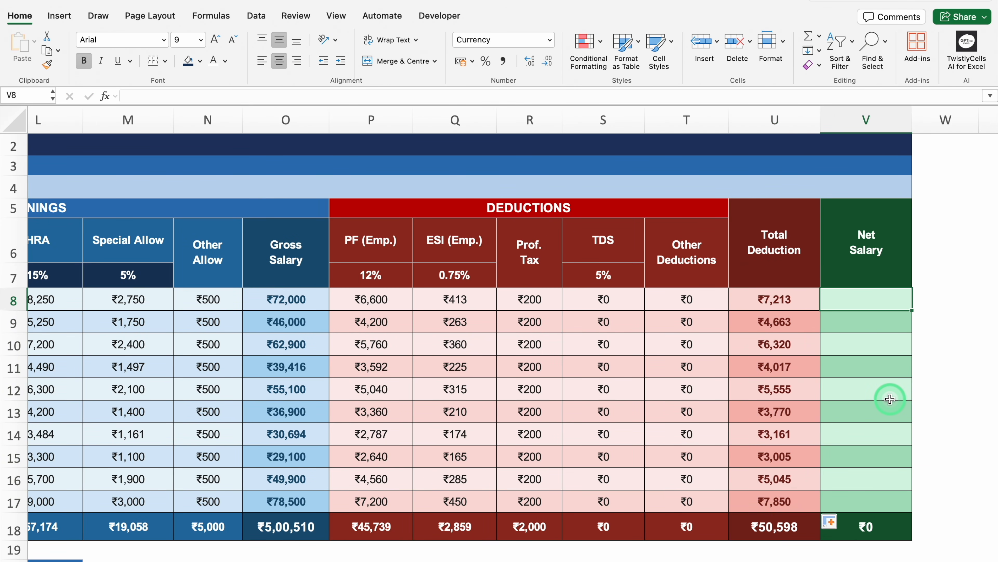
type("=")
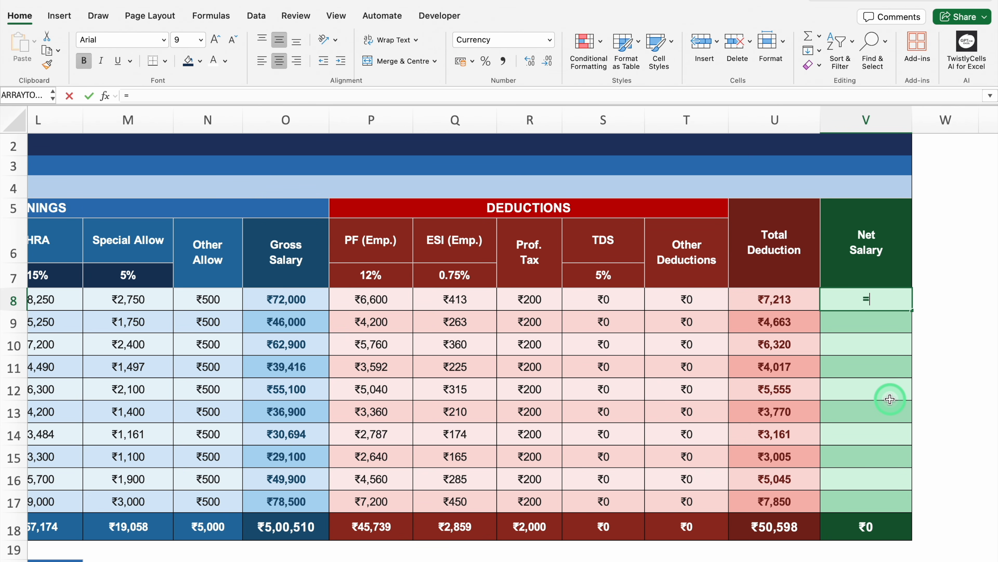
left_click(300, 298)
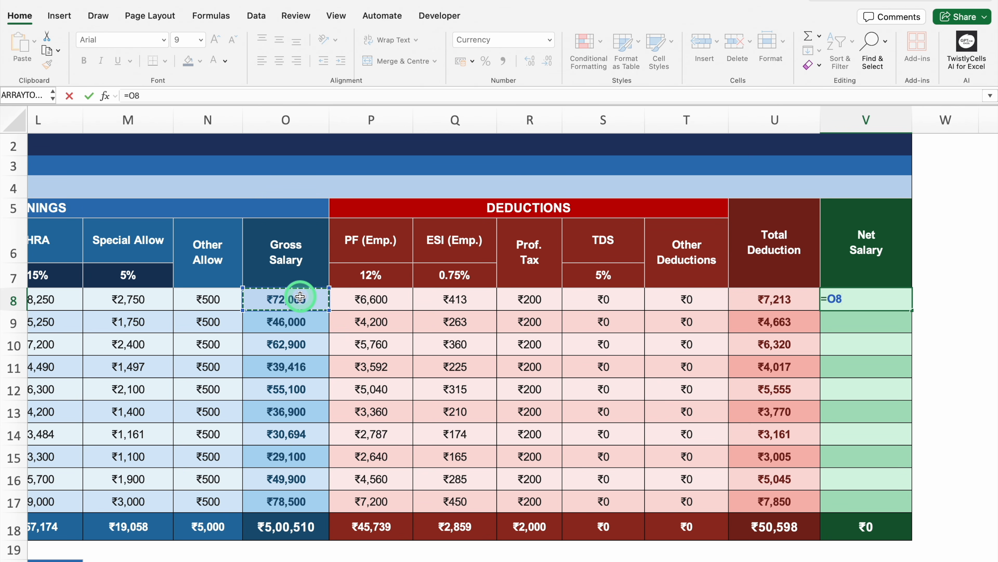
type("-")
left_click(770, 297)
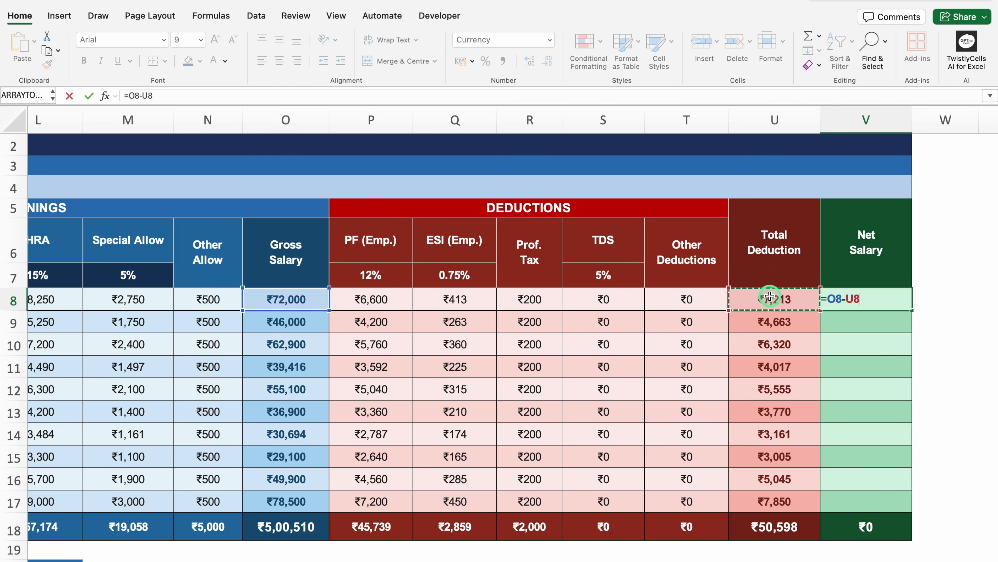
key("Return")
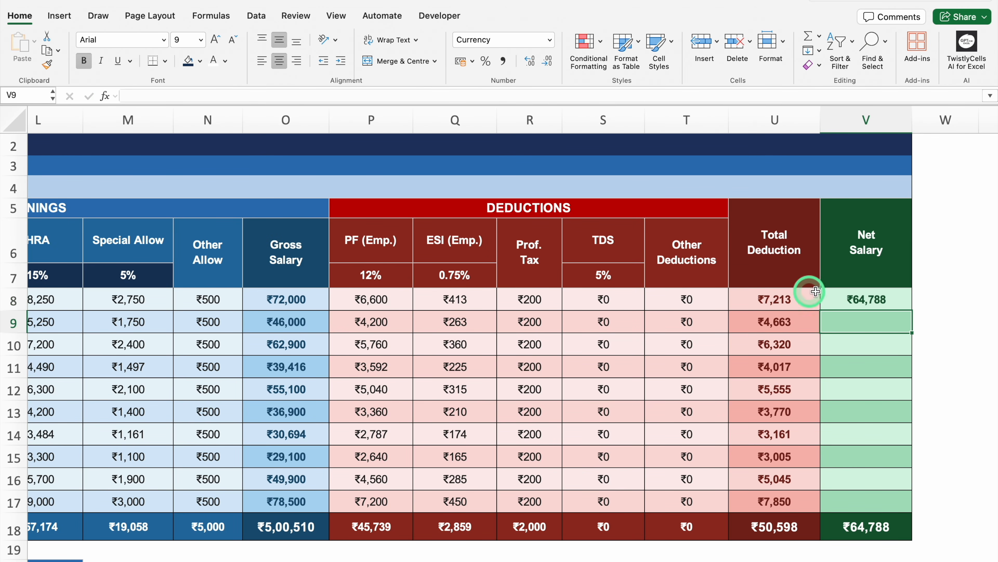
left_click(834, 299)
left_click_drag(899, 472, 904, 503)
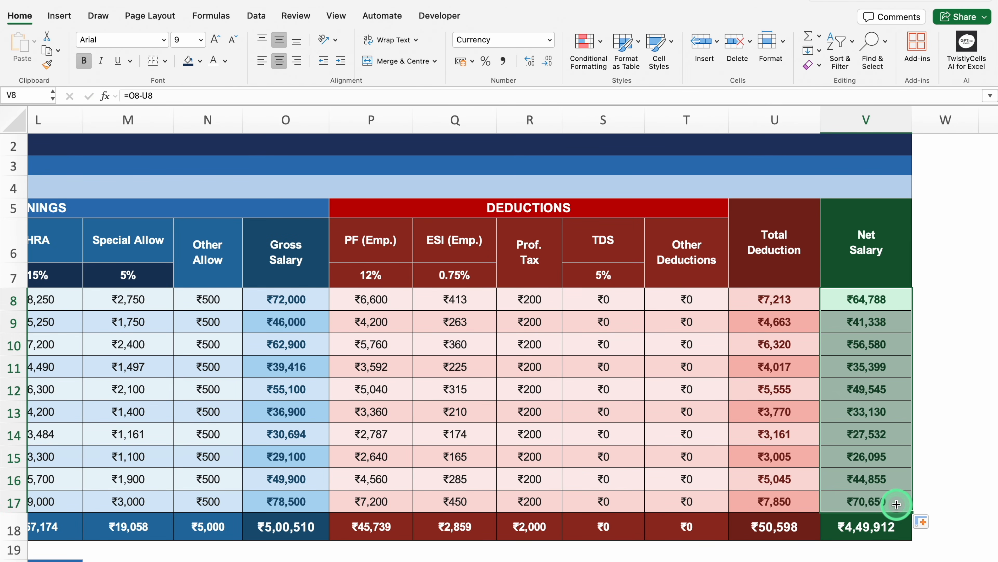
left_click(945, 389)
Step: Count the employees in the Salary Summary's Total Employees cell, E21, with =COUNTA(C8:C17)
scroll(991, 448, "down", 3)
scroll(995, 447, "down", 2)
scroll(936, 500, "left", 15)
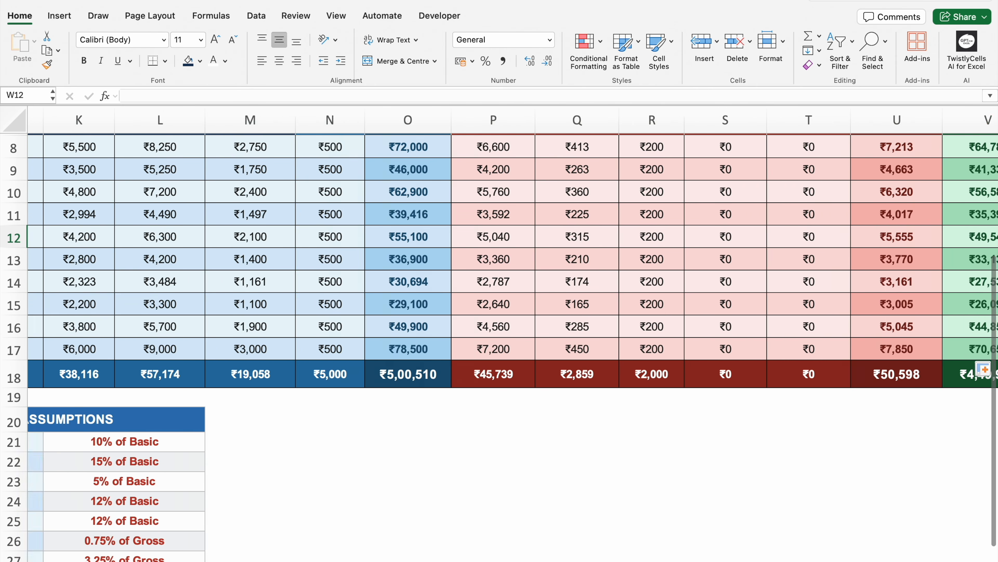
left_click(375, 442)
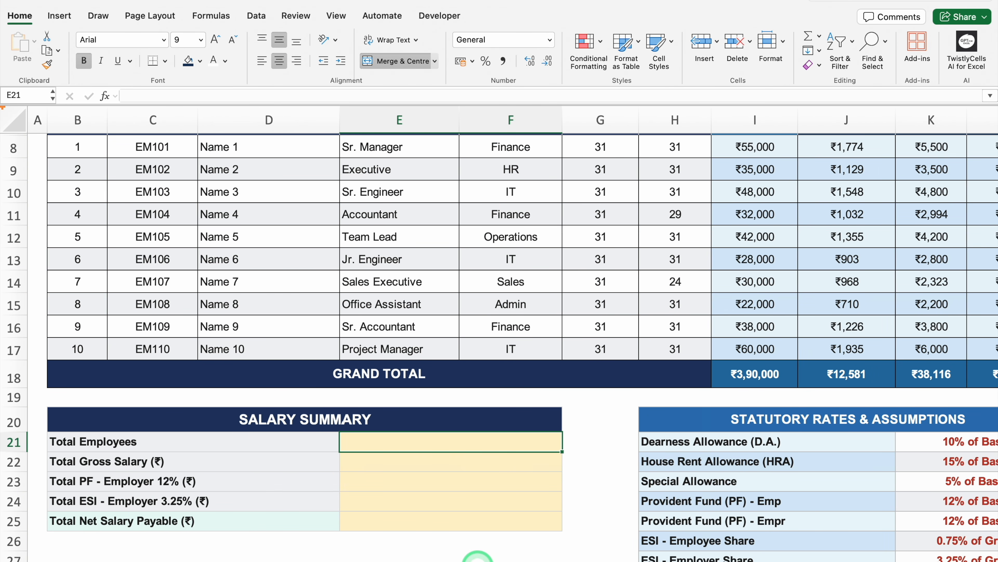
type("=")
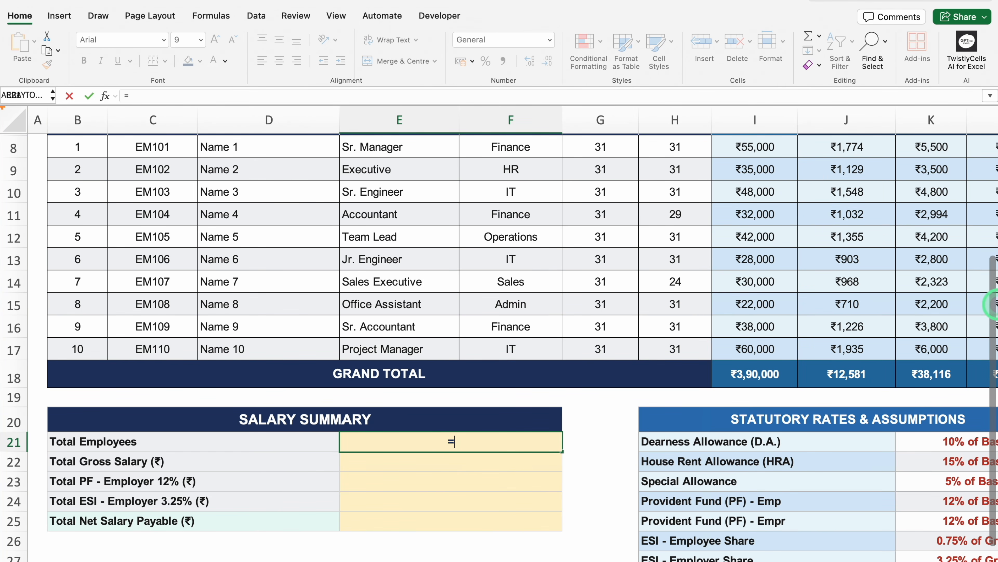
type("COUNTA(")
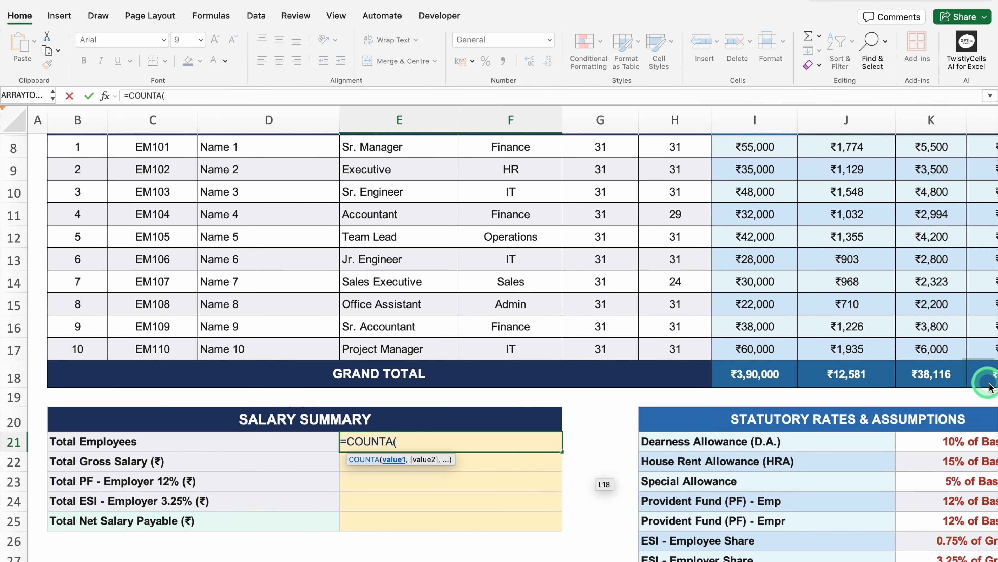
scroll(980, 397, "up", 3)
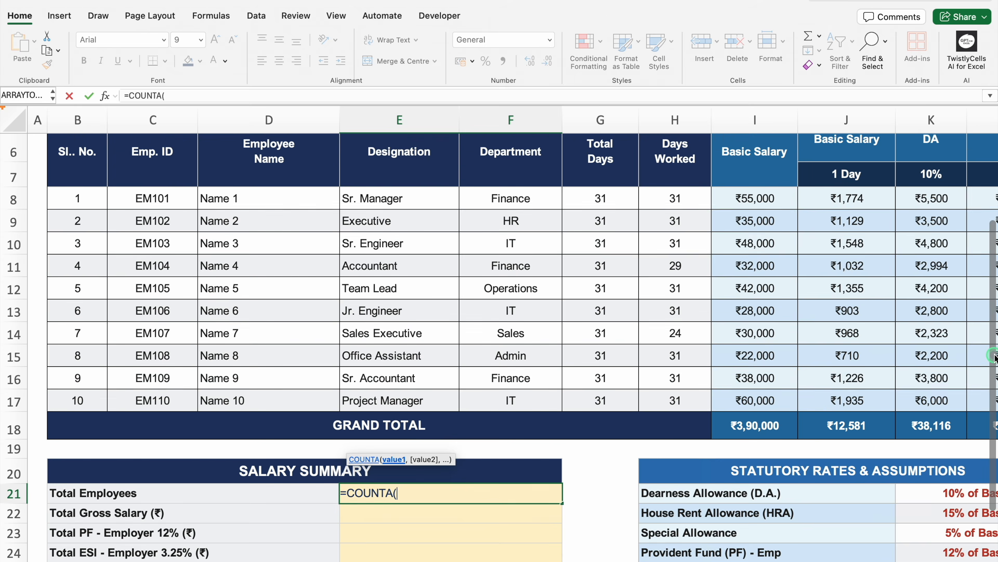
left_click_drag(174, 211, 173, 411)
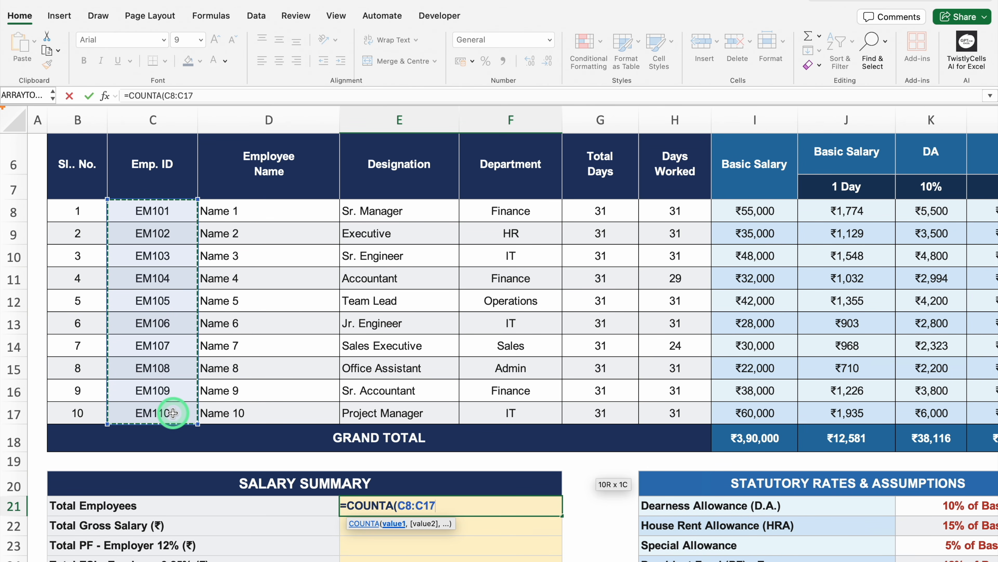
type(")")
key("Return")
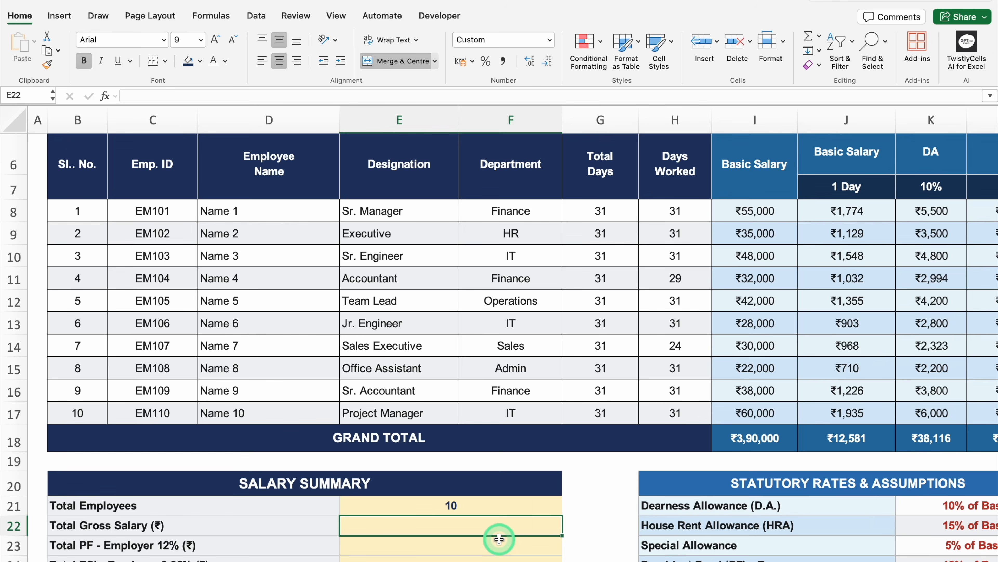
Step: Link the Salary Summary's Total Gross Salary cell, E22, to the Gross Salary grand total with =O18
type("=")
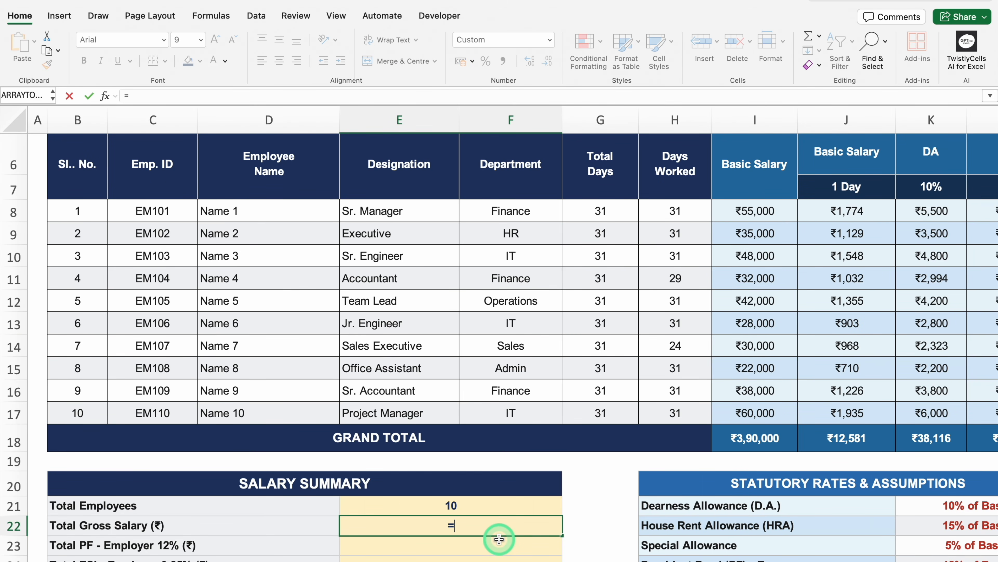
scroll(499, 539, "right", 10)
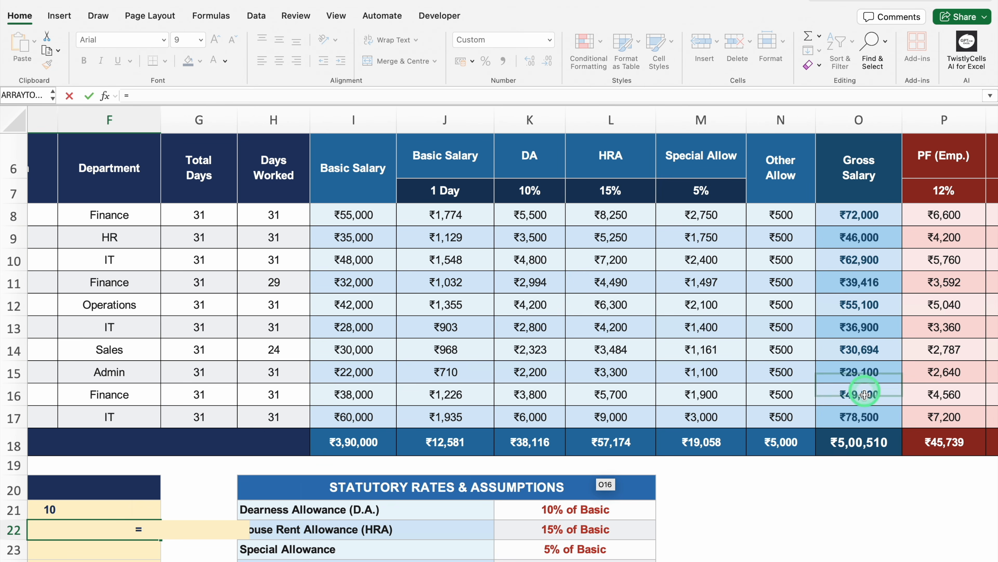
left_click(867, 442)
key("Return")
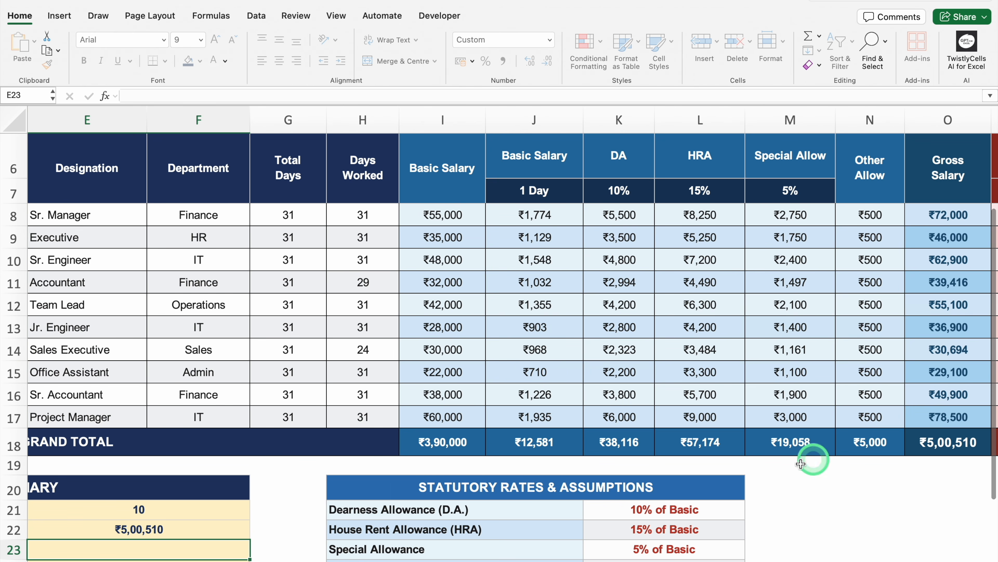
Step: Calculate Total PF - Employer 12% in E23 of the Salary Summary from the Basic Salary grand total with =I18*0.12
scroll(643, 551, "left", 5)
scroll(983, 393, "down", 3)
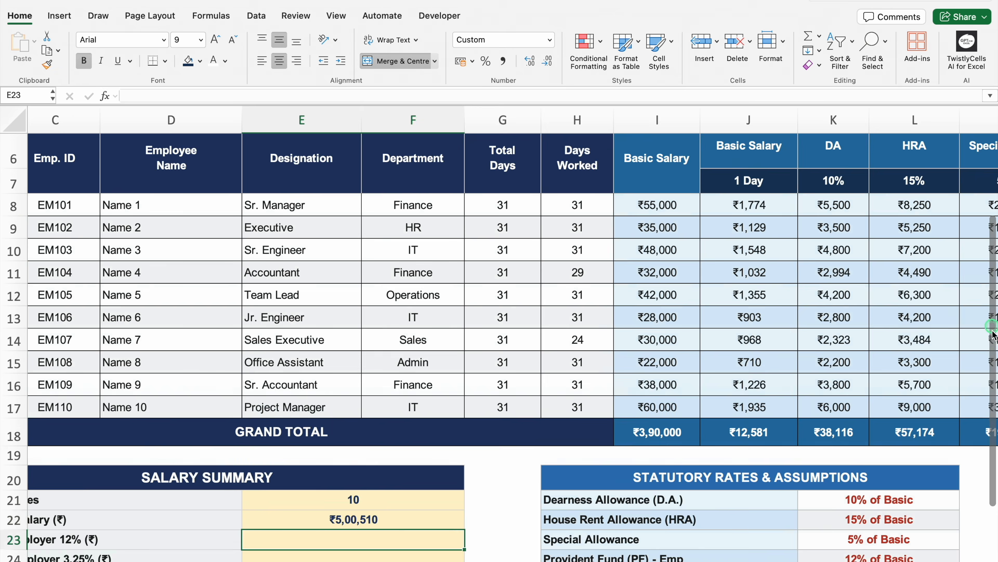
scroll(483, 503, "left", 3)
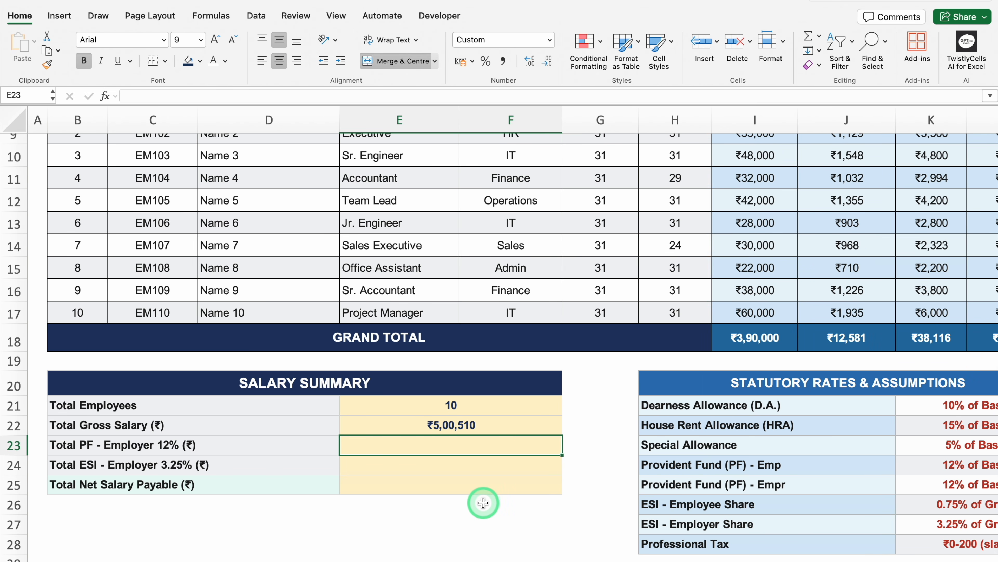
type("=")
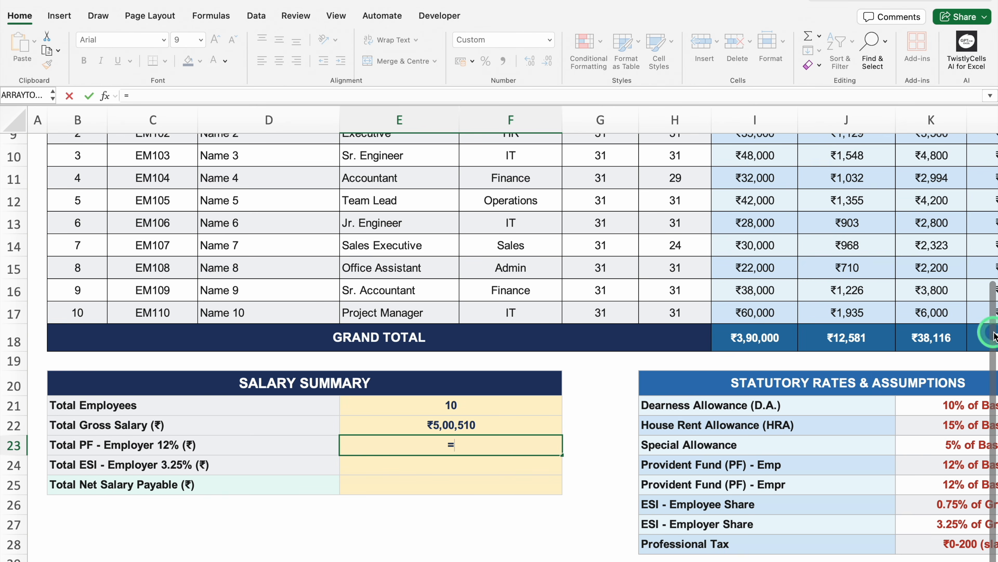
scroll(993, 272, "up", 3)
scroll(994, 266, "up", 1)
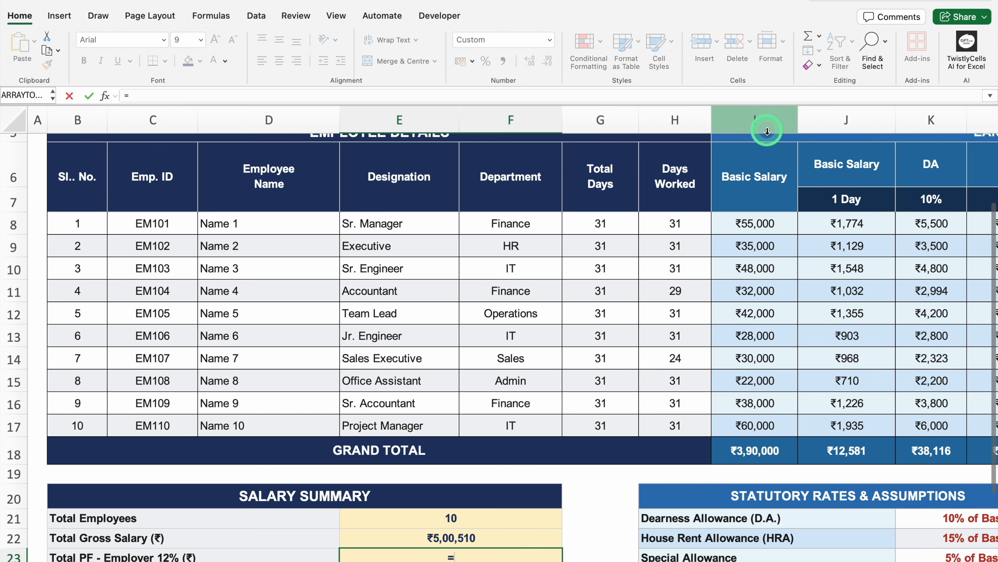
left_click(762, 450)
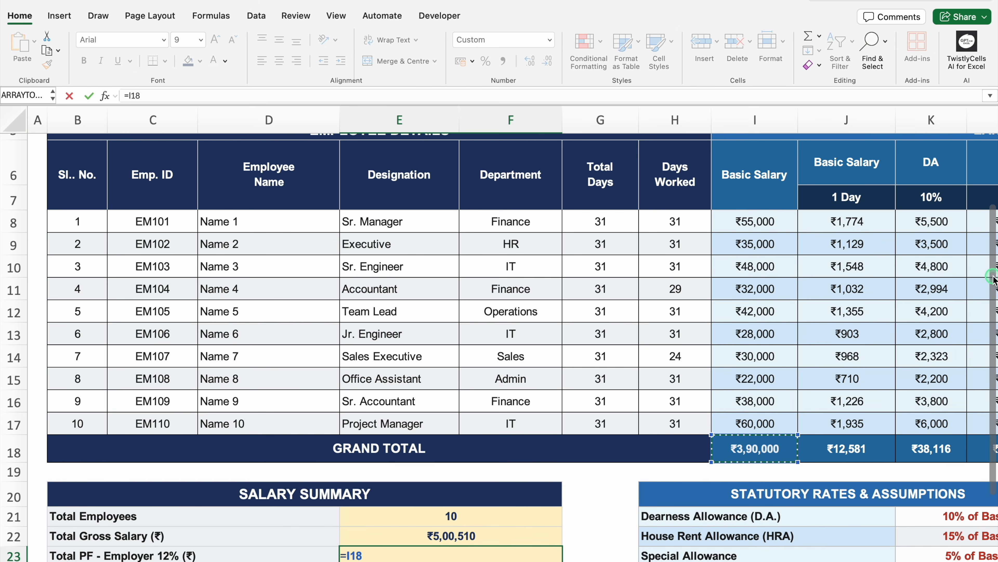
scroll(993, 346, "down", 4)
type("*")
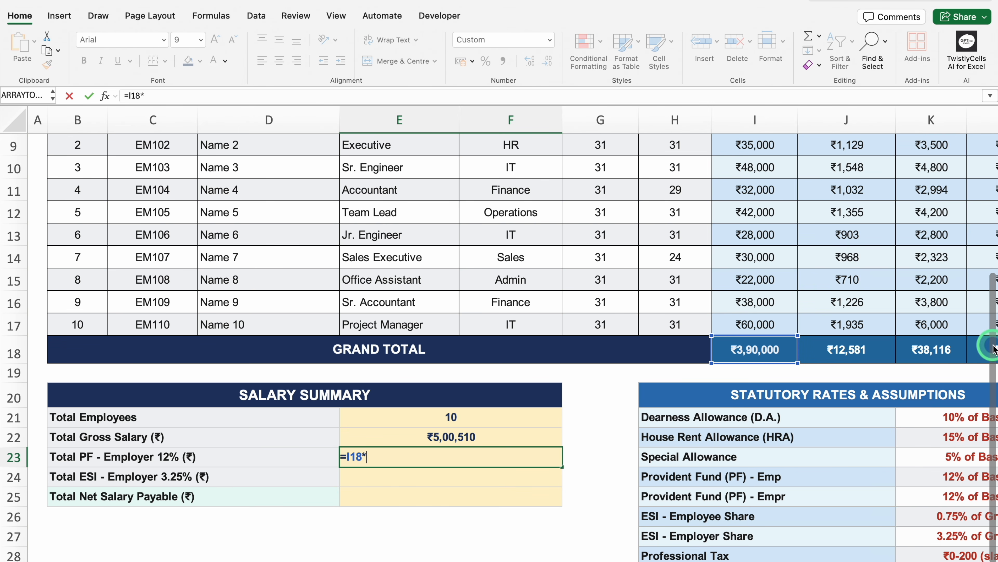
type("0.12")
key("Return")
left_click(531, 458)
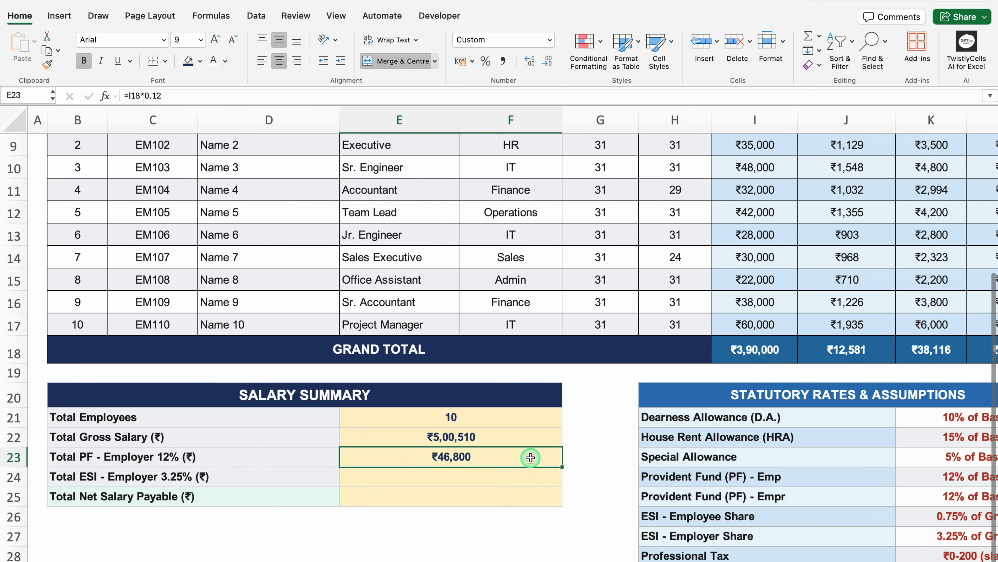
left_click(449, 477)
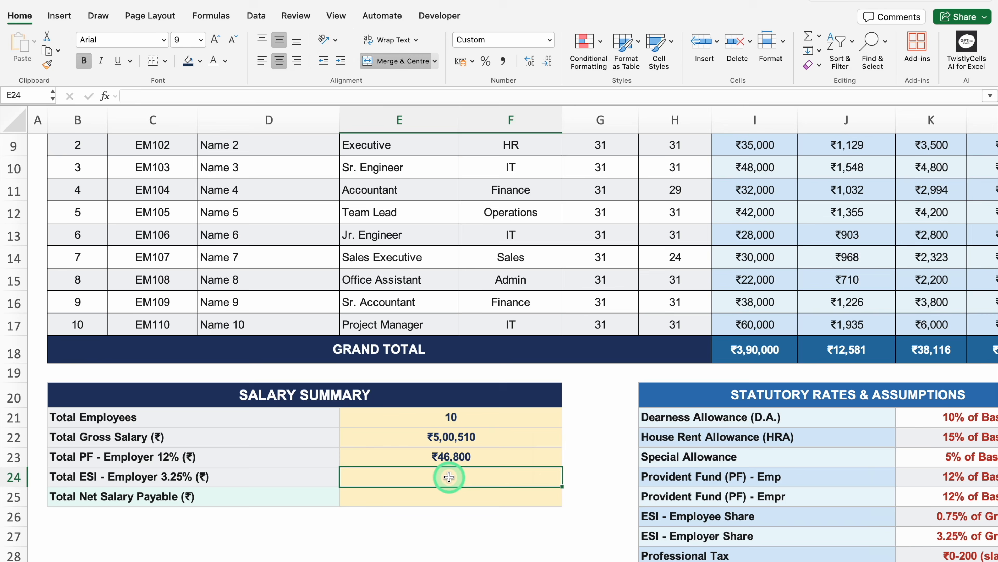
type("=")
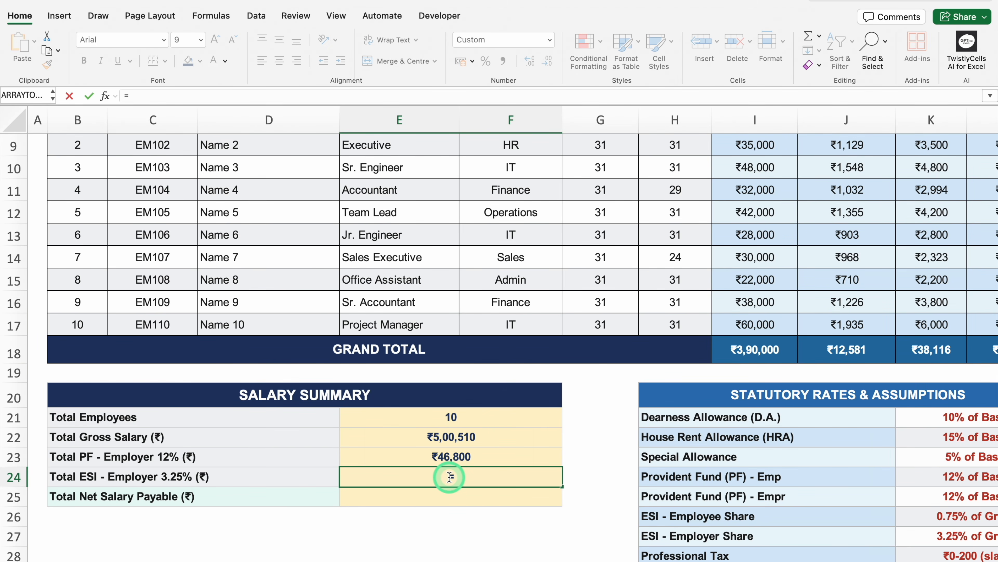
key("Escape")
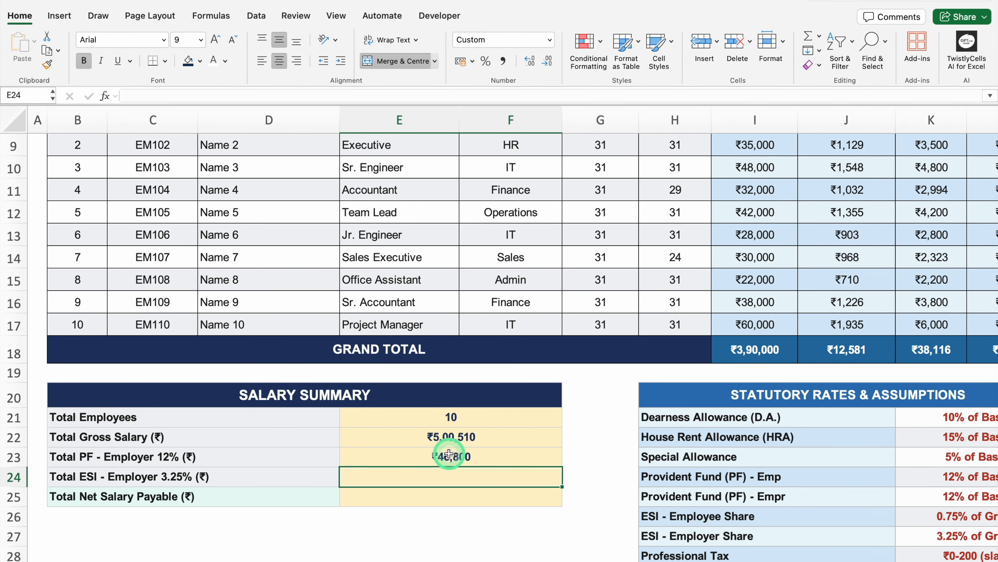
Step: Copy the employer PF formula from E23 into the Total ESI - Employer cell, E24, and change it to =I18*0.0325
left_click(448, 456)
double_click(506, 456)
left_click(419, 454)
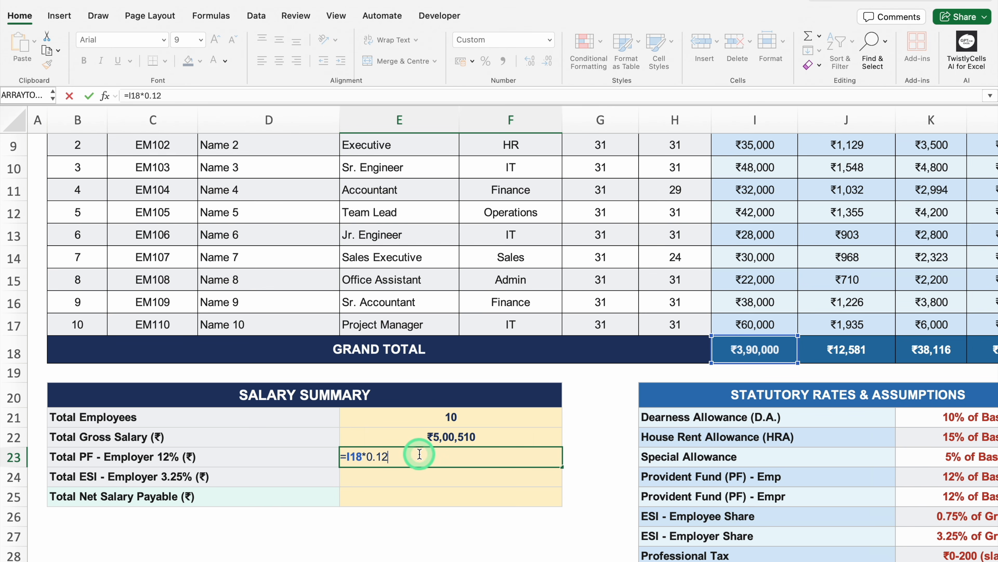
left_click_drag(419, 454, 337, 457)
key("super+c")
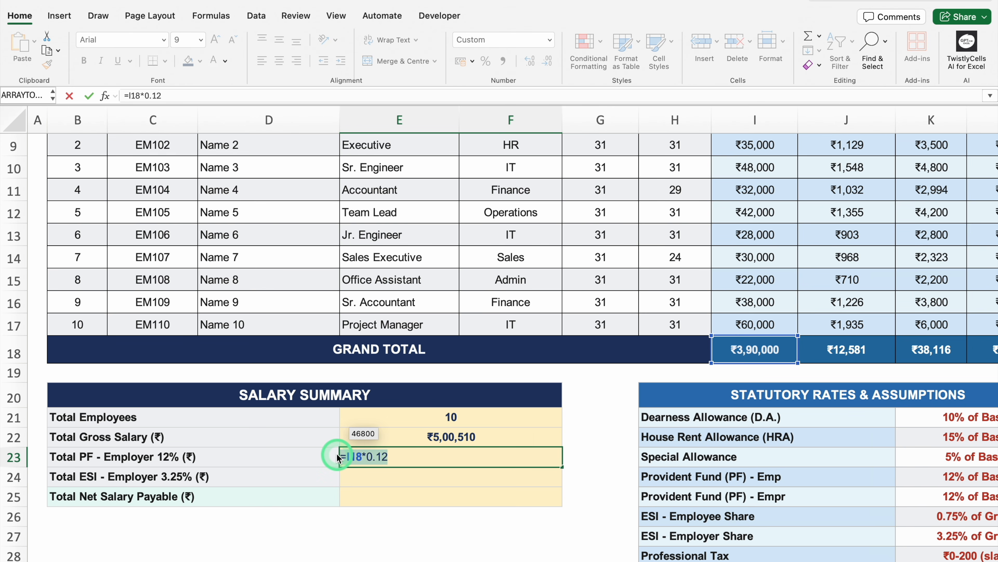
key("Return")
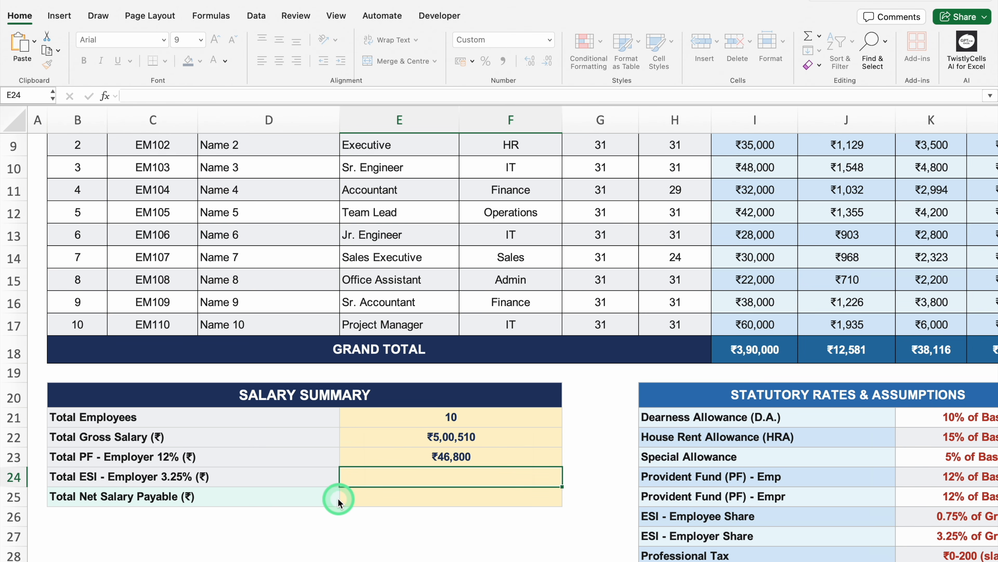
double_click(412, 478)
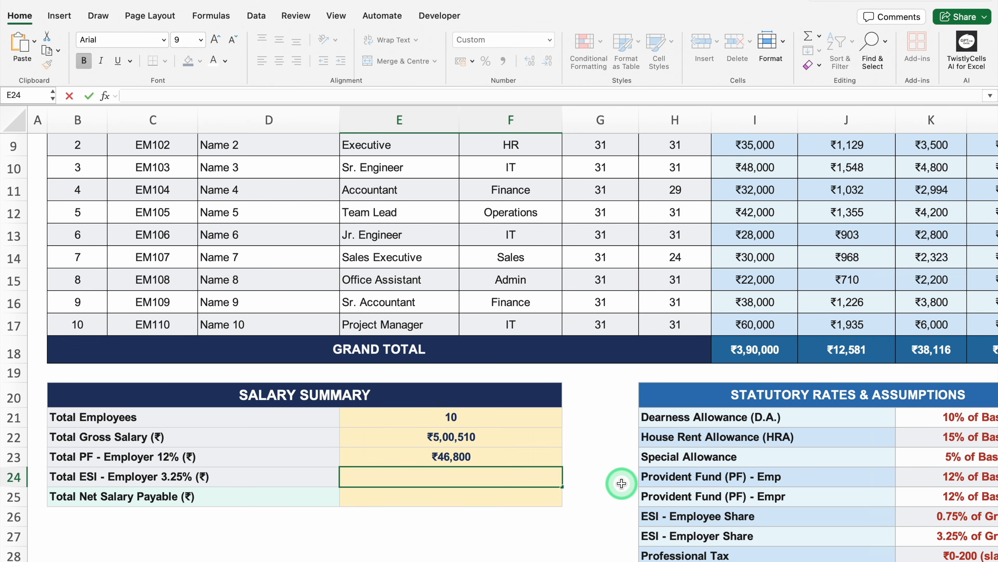
key("super+v")
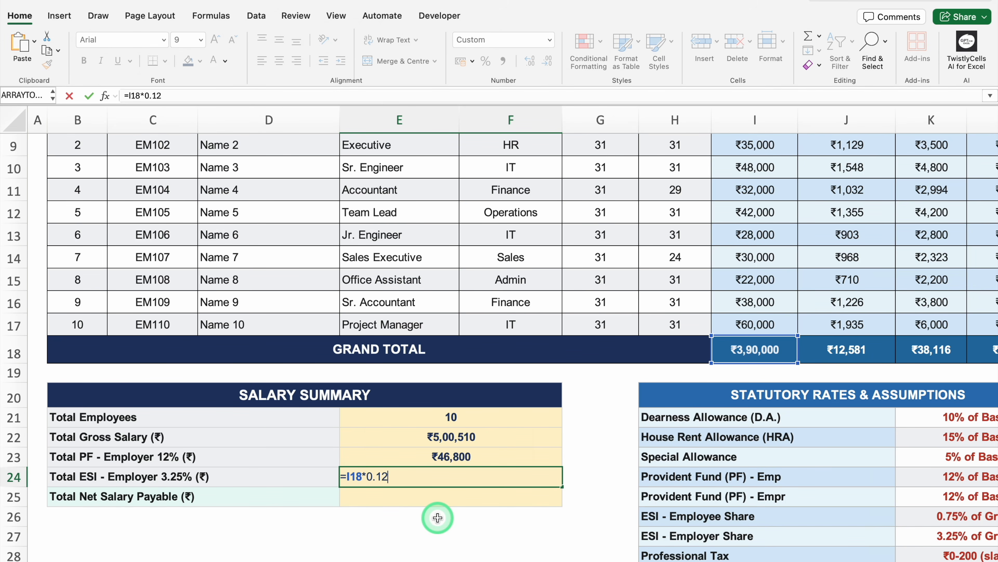
key("BackSpace")
key("BackSpace")
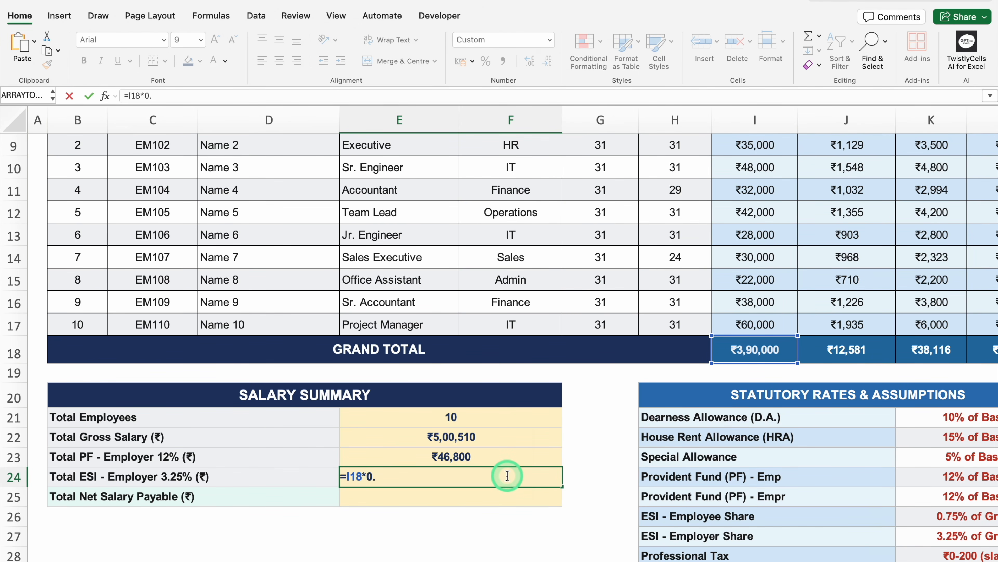
type("0325")
key("Return")
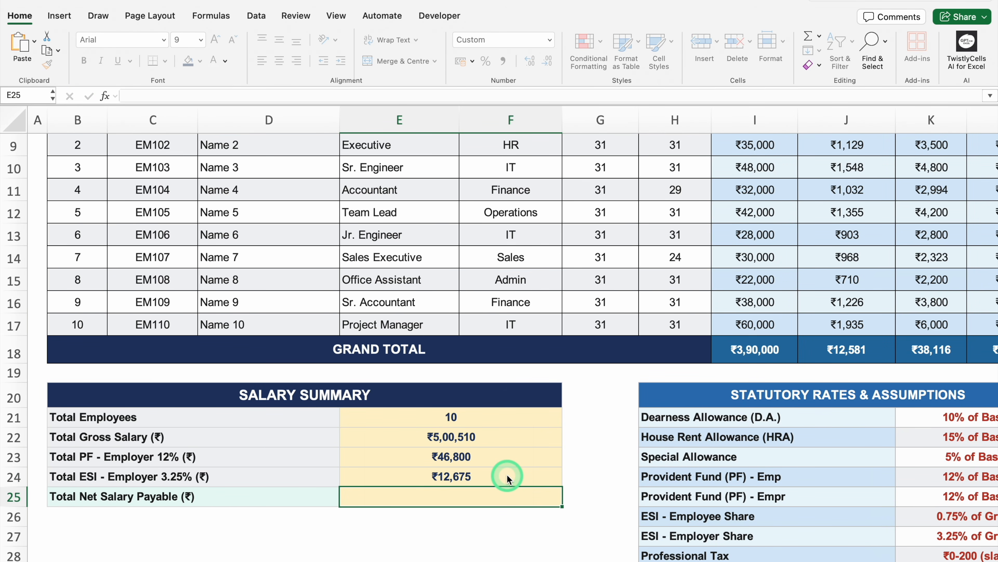
Step: Link the Salary Summary's Total Net Salary Payable cell, E25, to the Net Salary grand total with =V18
type("=")
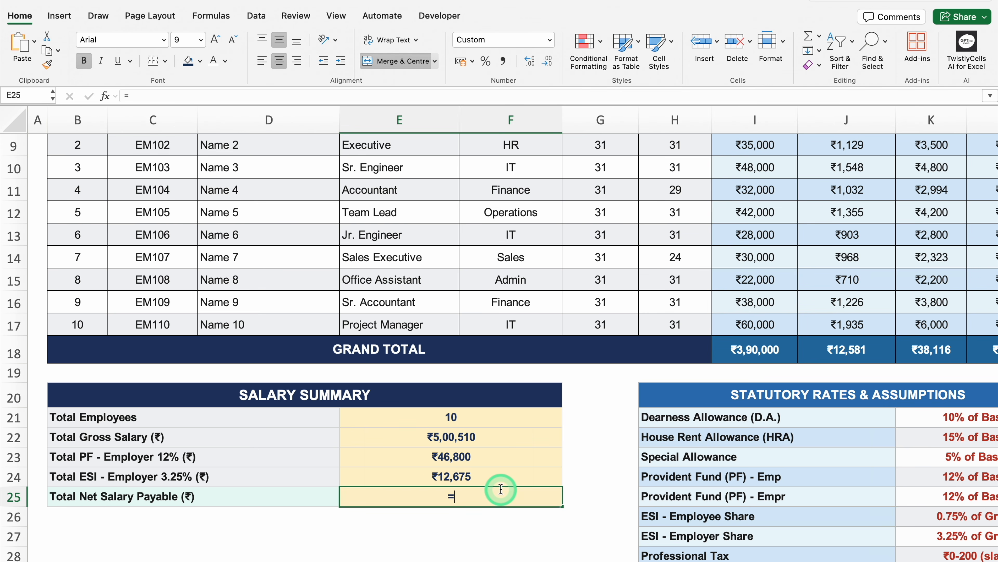
scroll(535, 556, "right", 5)
scroll(597, 560, "right", 8)
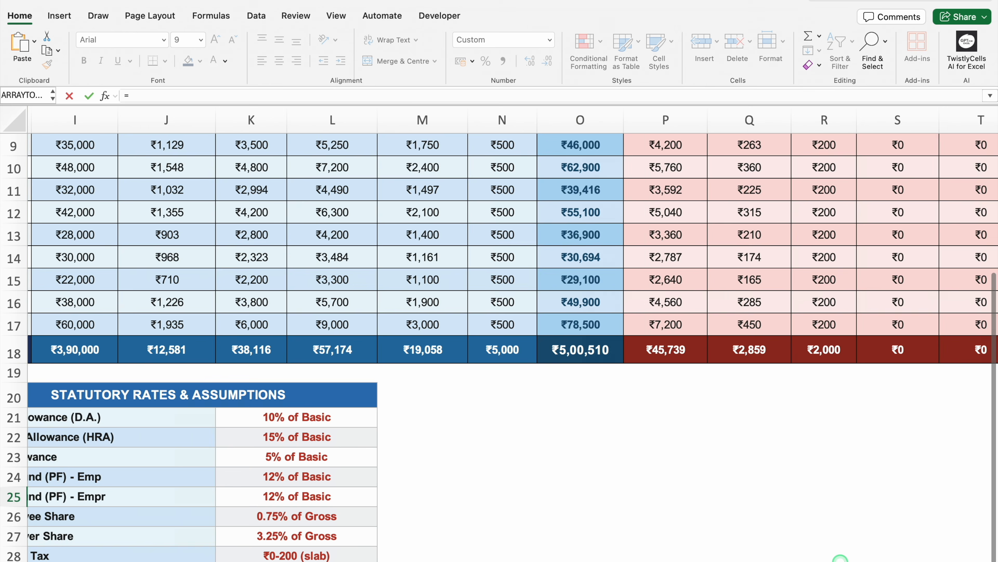
scroll(996, 419, "up", 1)
scroll(995, 419, "up", 3)
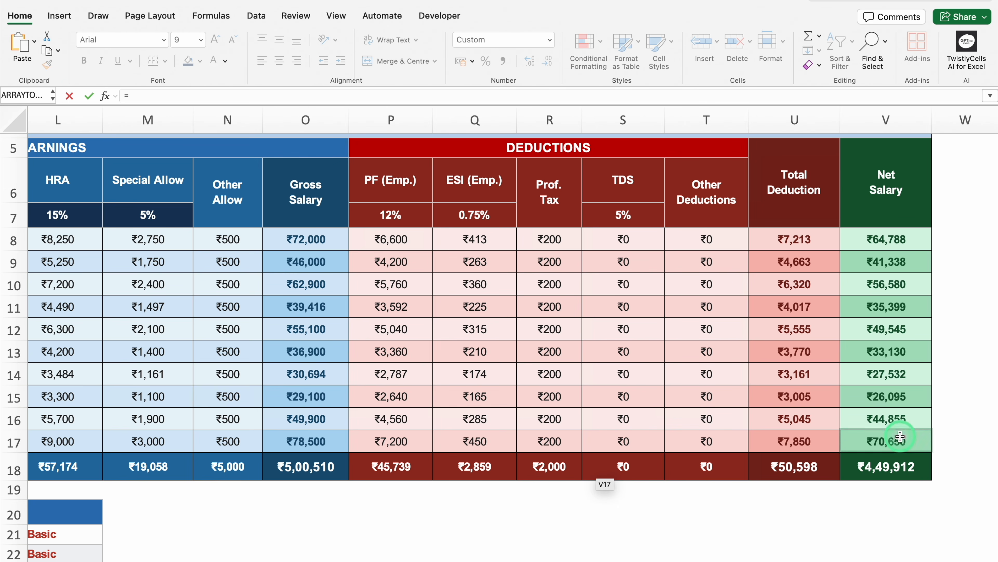
left_click(896, 466)
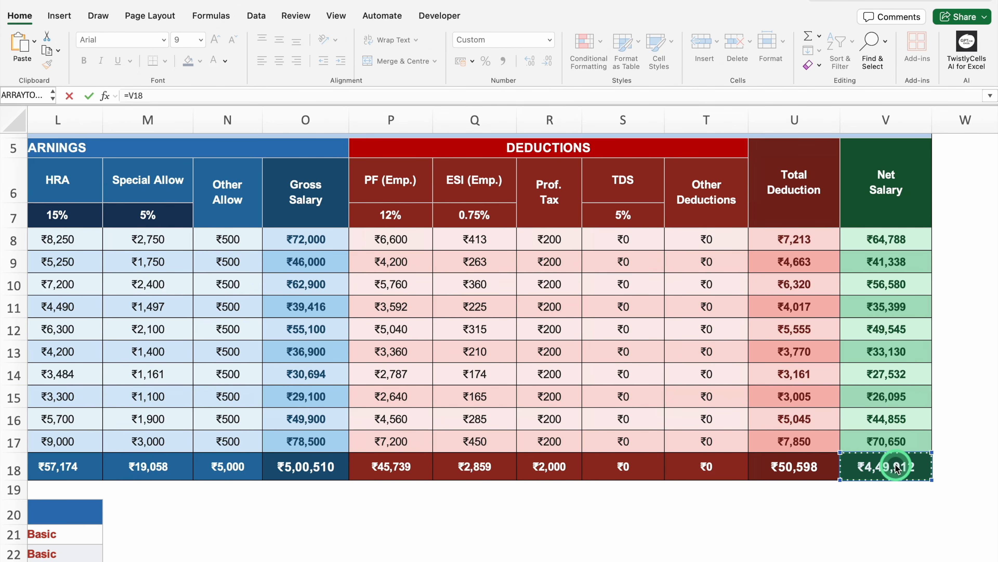
key("Return")
scroll(892, 465, "down", 2)
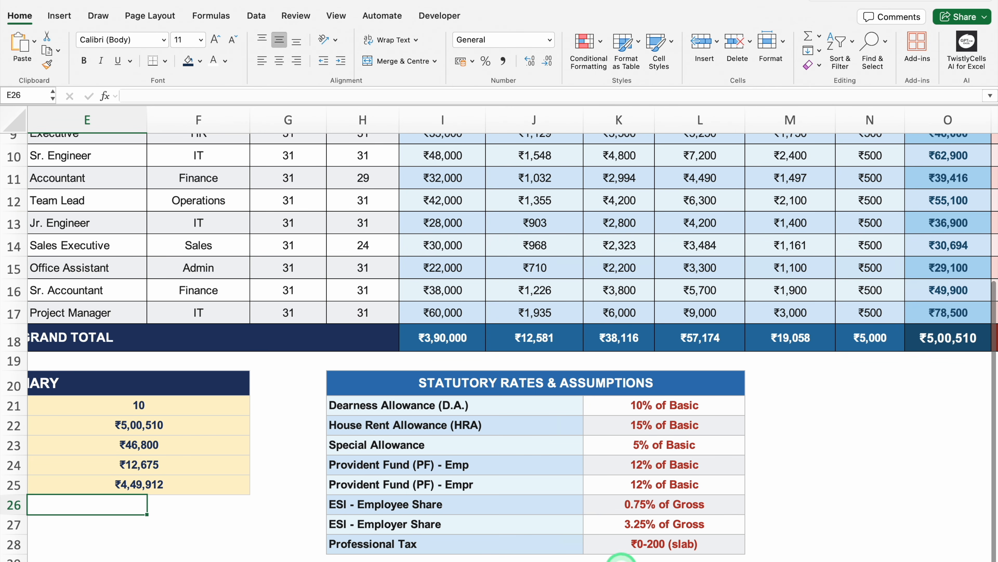
scroll(621, 560, "left", 8)
left_click(393, 546)
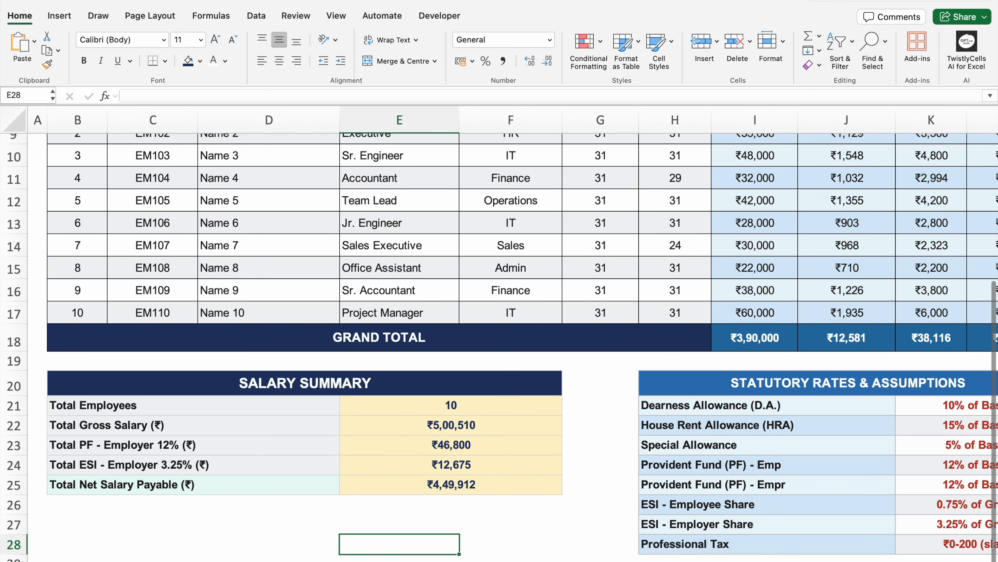
Step: Test the sheet by setting the month in D2 to March, and undo the month change
left_click(865, 561)
left_click(865, 561)
left_click(865, 560)
left_click(865, 561)
left_click(865, 561)
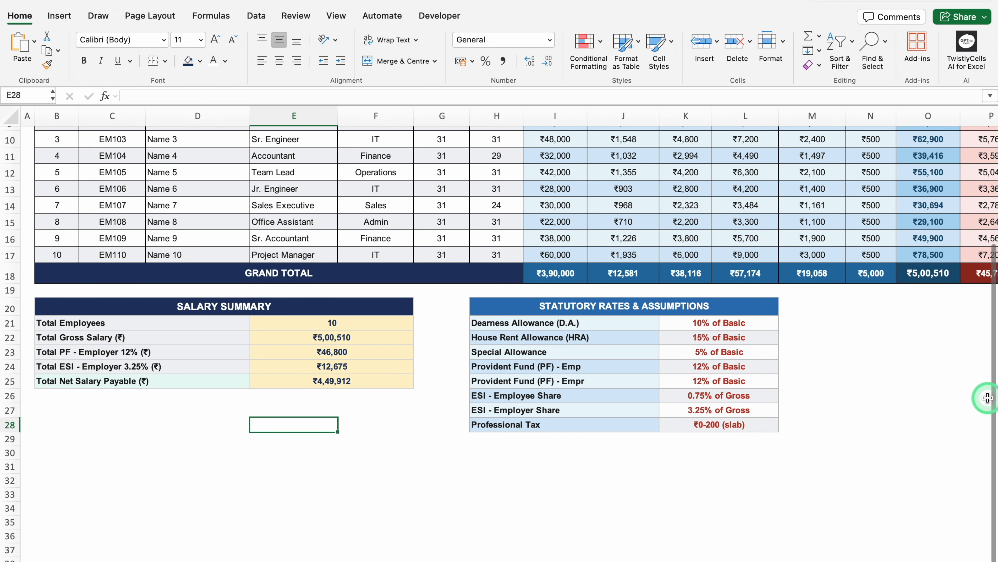
left_click_drag(994, 302, 997, 214)
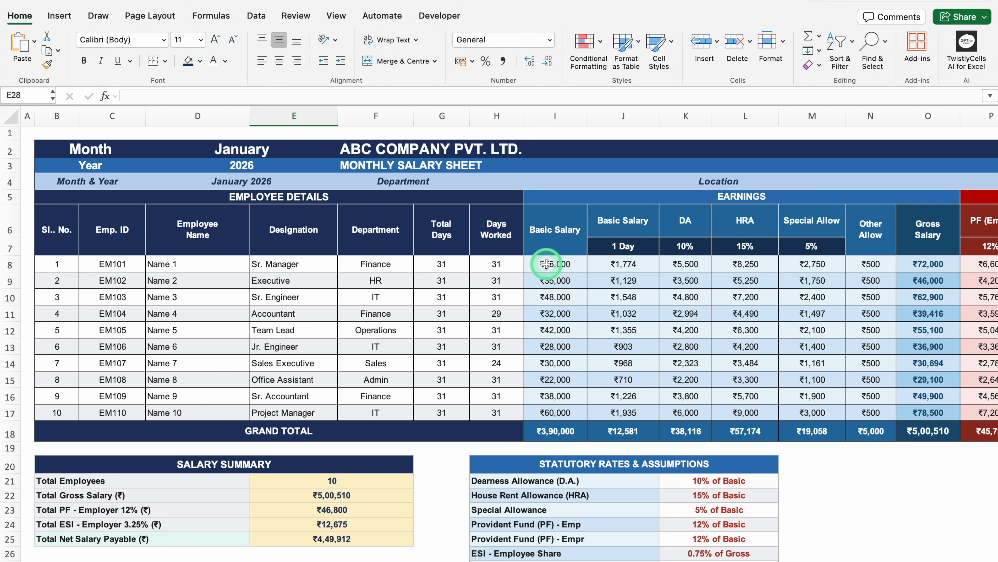
left_click(251, 152)
type("March")
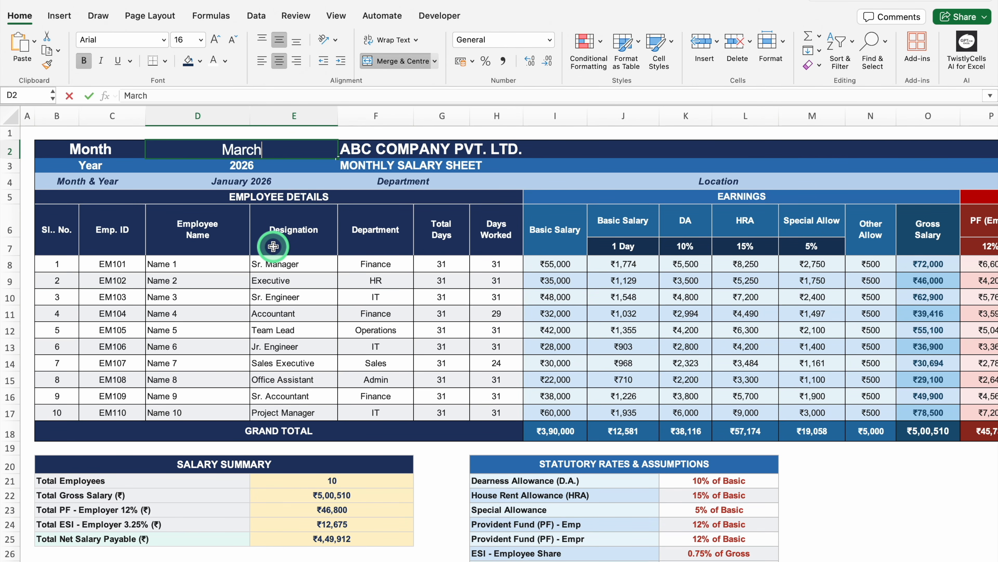
key("Return")
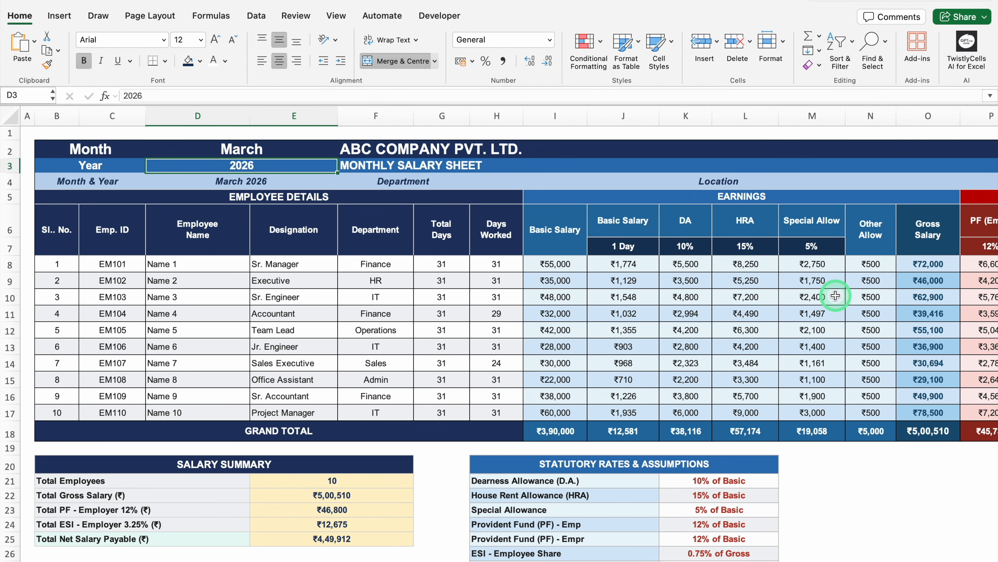
key("super+z")
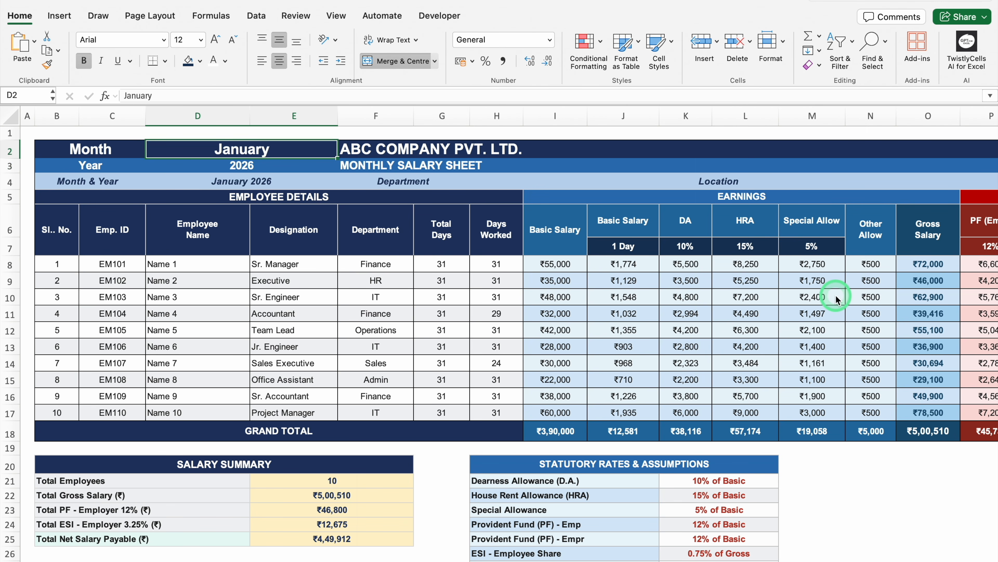